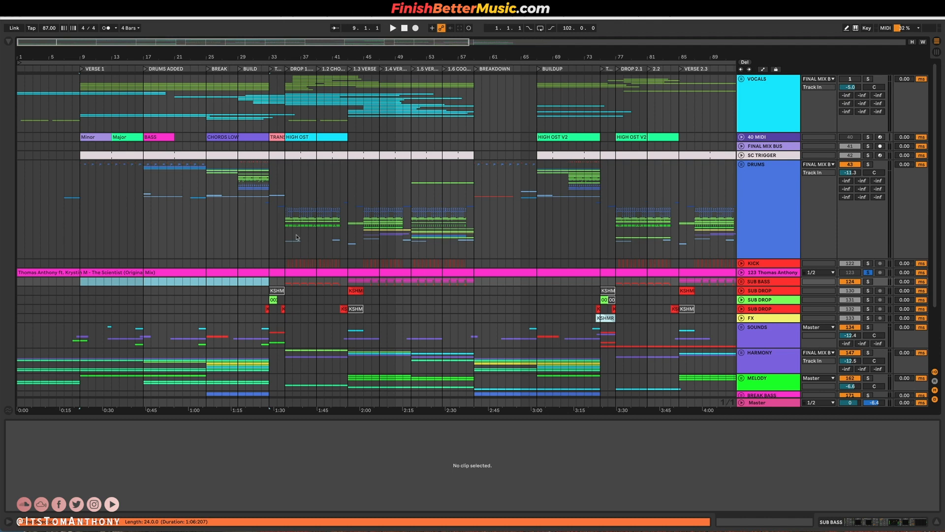
# Look over the whole arrangement from intro to outro, including the lower HARMONY, MELODY, X VOCAL and FX groups.
pyautogui.scroll(-5, 297, 238)
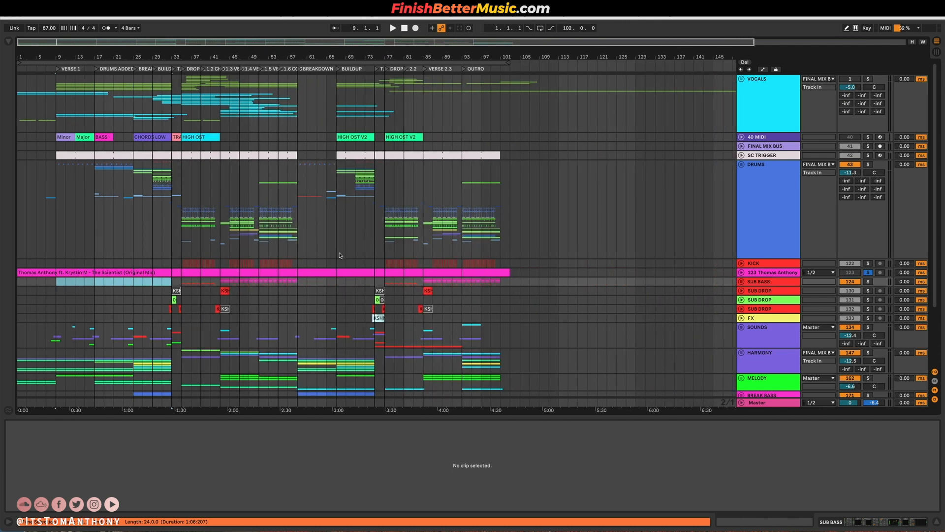
pyautogui.scroll(3, 88, 259)
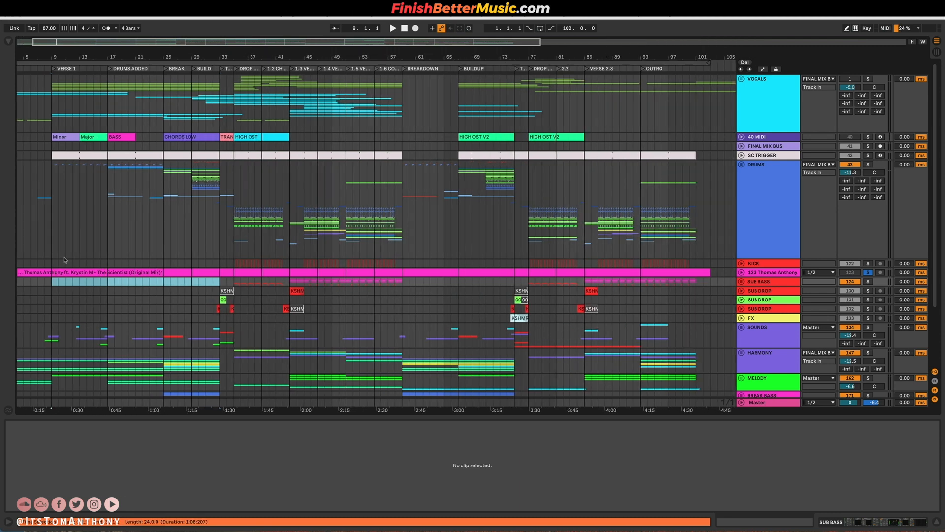
pyautogui.scroll(2, 165, 253)
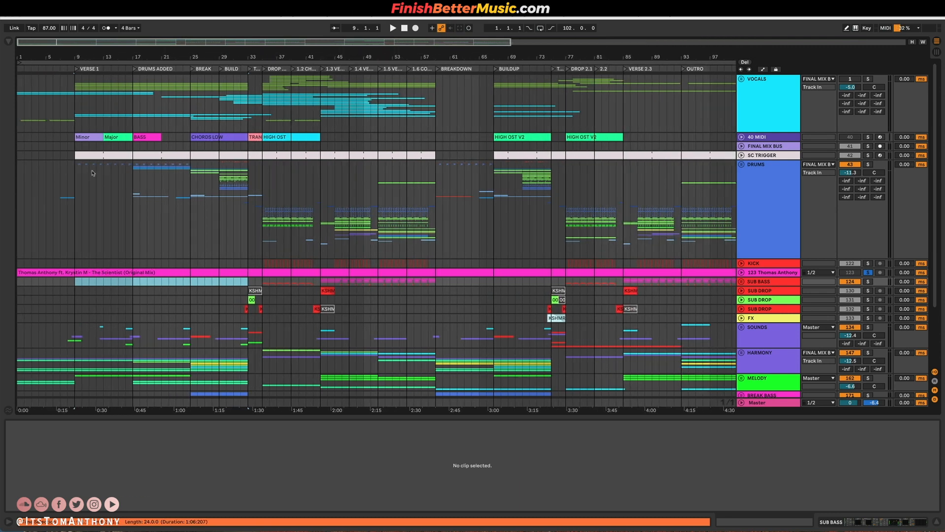
pyautogui.scroll(-3, 271, 319)
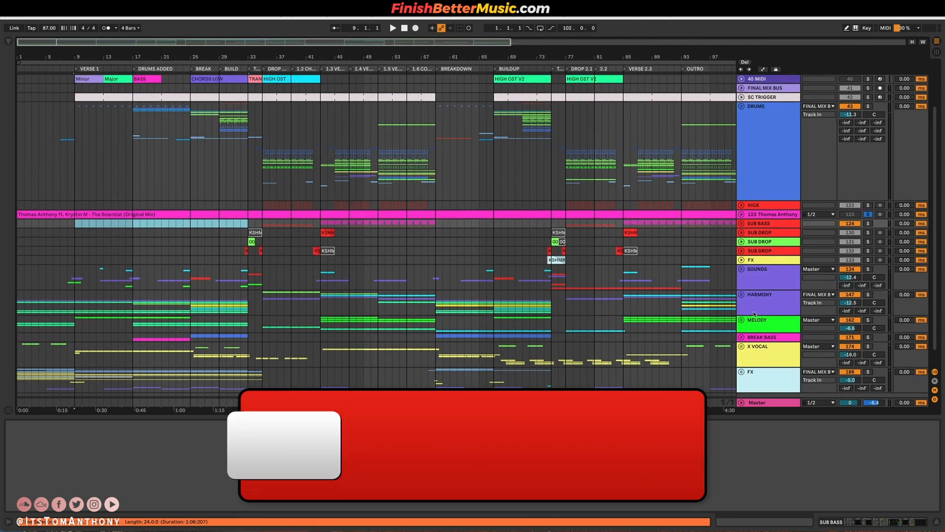
pyautogui.click(569, 320)
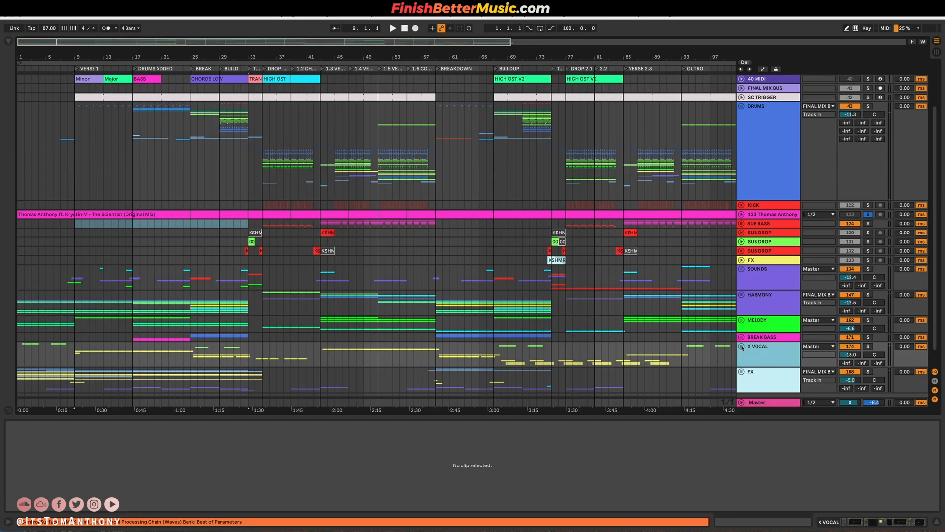
pyautogui.scroll(2, 696, 252)
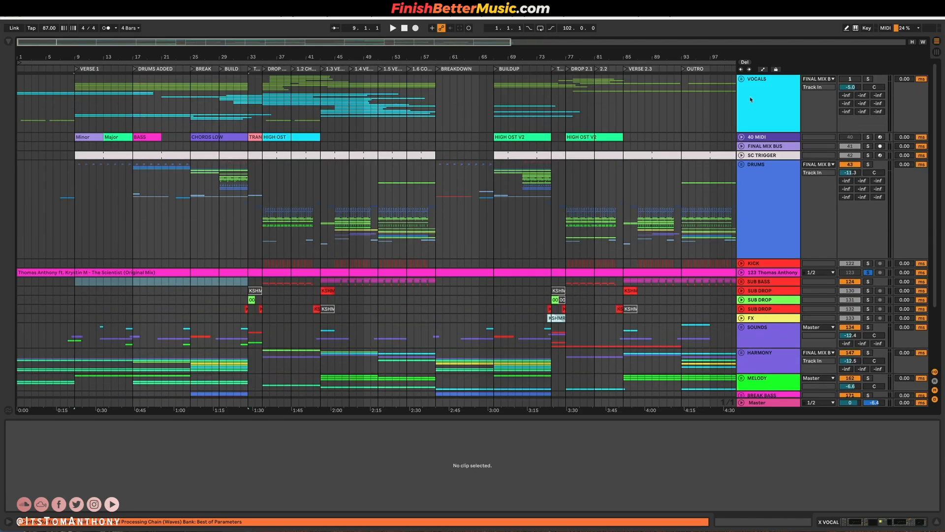
# Expand the VOCALS group, examine the vocal tracks and clips inside it, and fold the group up again.
pyautogui.click(742, 79)
pyautogui.scroll(-5, 427, 201)
pyautogui.scroll(4, 292, 203)
pyautogui.scroll(1, 293, 202)
pyautogui.scroll(-5, 278, 191)
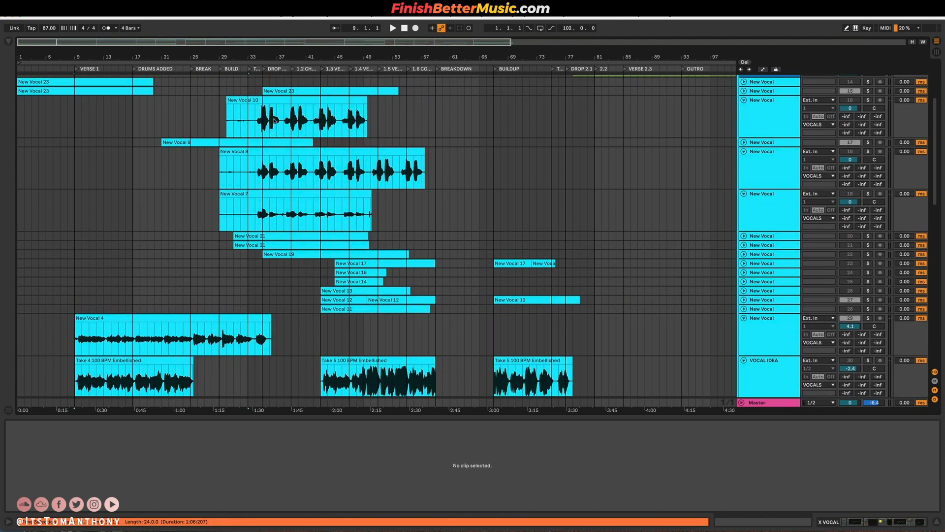
pyautogui.scroll(-5, 271, 128)
pyautogui.scroll(10, 740, 82)
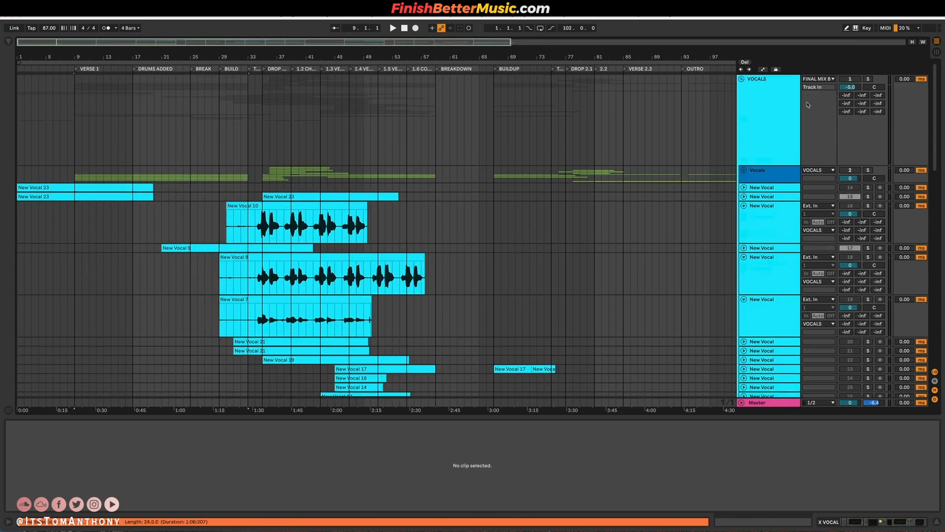
pyautogui.click(741, 79)
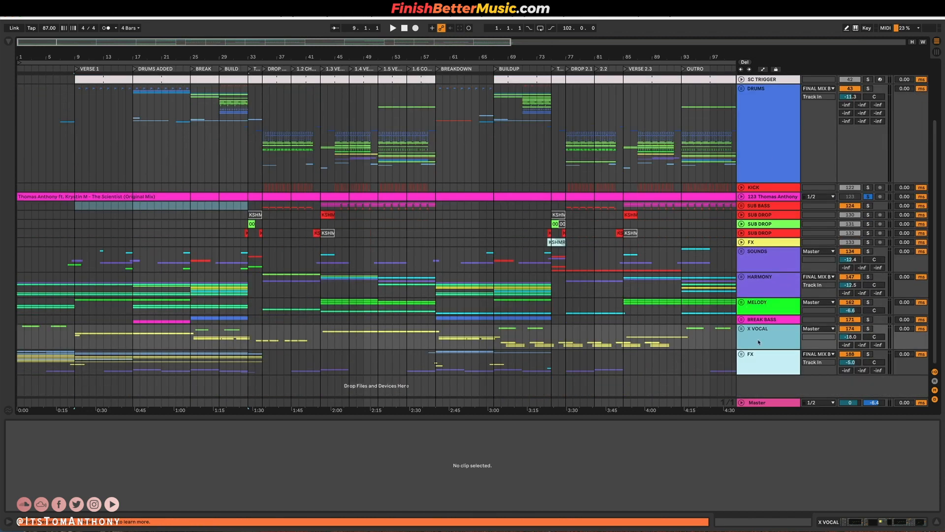
# Expand the X VOCAL group and unfold New Vocal, 182 New Vocal 6 and the upper Final Edit V3 track to show their waveforms.
pyautogui.click(742, 329)
pyautogui.scroll(-8, 442, 223)
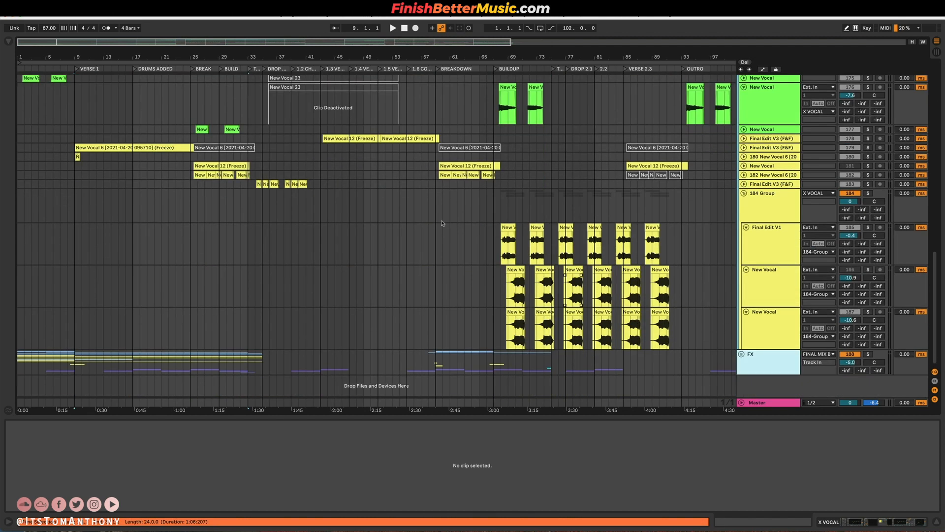
pyautogui.click(744, 174)
pyautogui.click(744, 165)
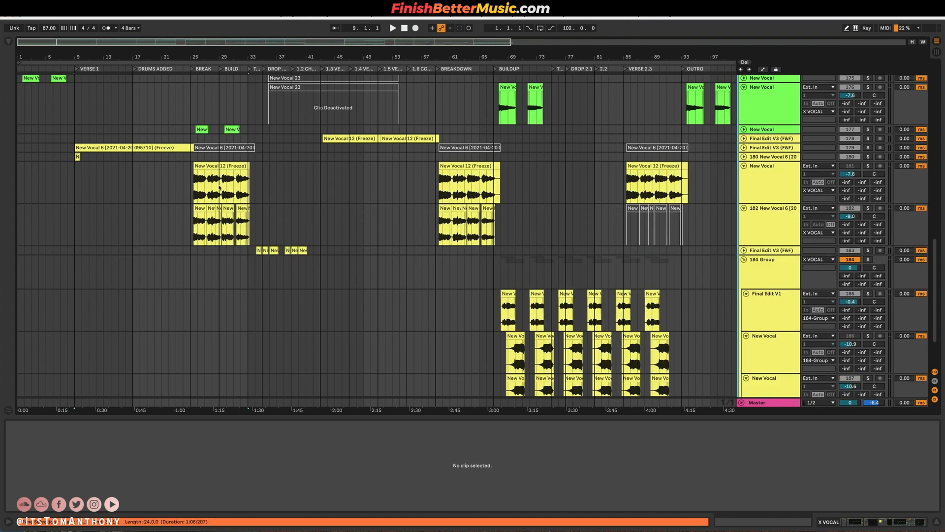
pyautogui.click(196, 185)
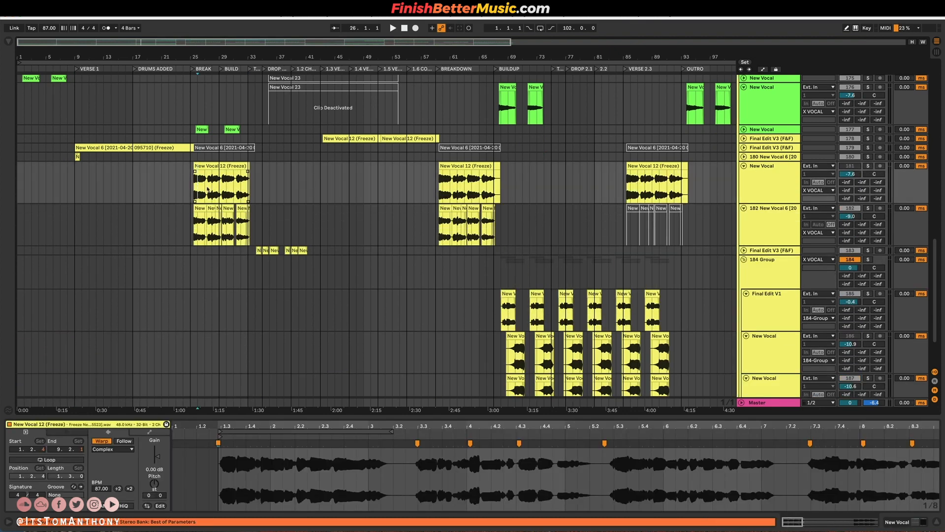
pyautogui.click(189, 227)
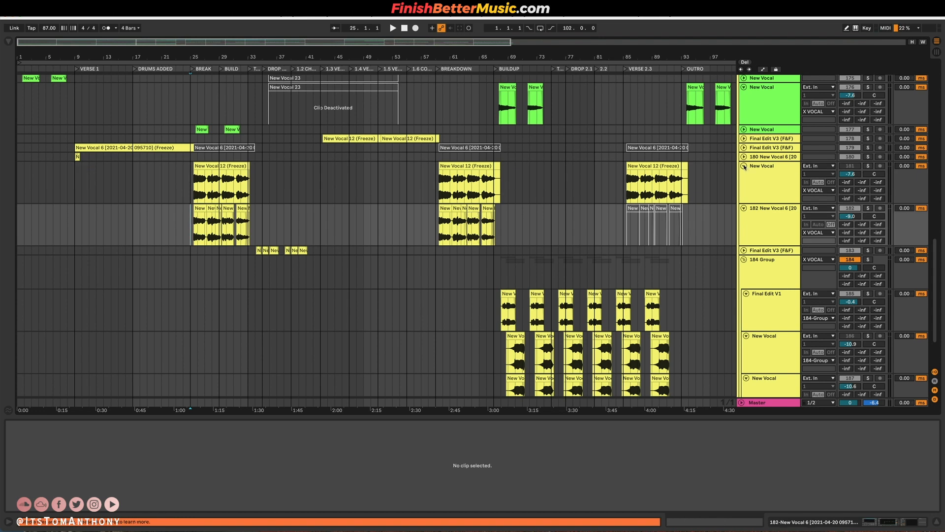
pyautogui.click(744, 139)
# Solo 184 Group and its Final Edit V1 track, listen to the Buildup vocal from bar 68, and stop playback.
pyautogui.scroll(-5, 494, 280)
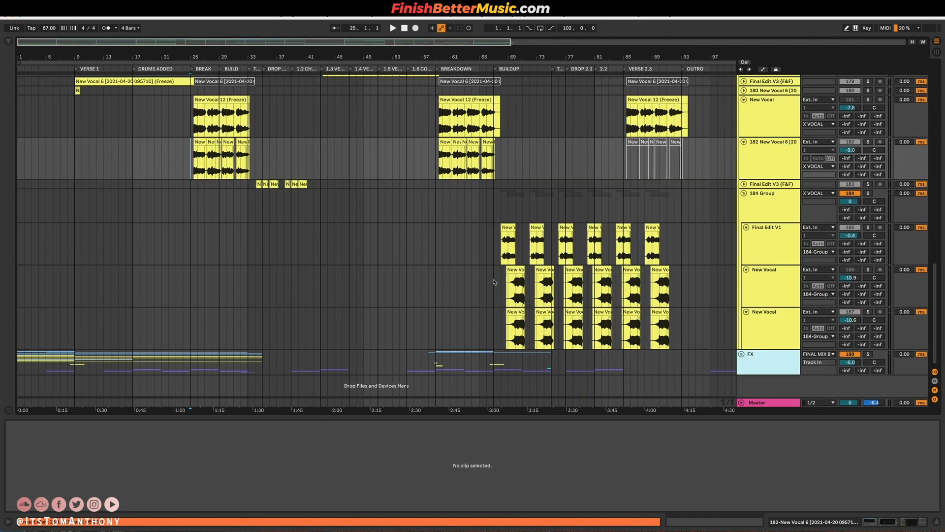
pyautogui.scroll(8, 501, 282)
pyautogui.click(565, 246)
pyautogui.click(879, 230)
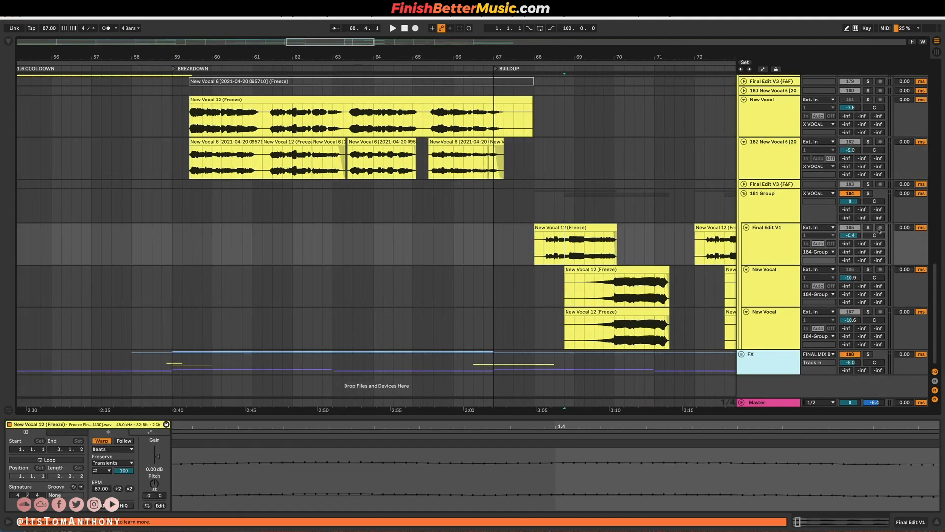
pyautogui.click(868, 194)
pyautogui.hscroll(3, 502, 258)
pyautogui.scroll(1, 502, 258)
pyautogui.click(501, 258)
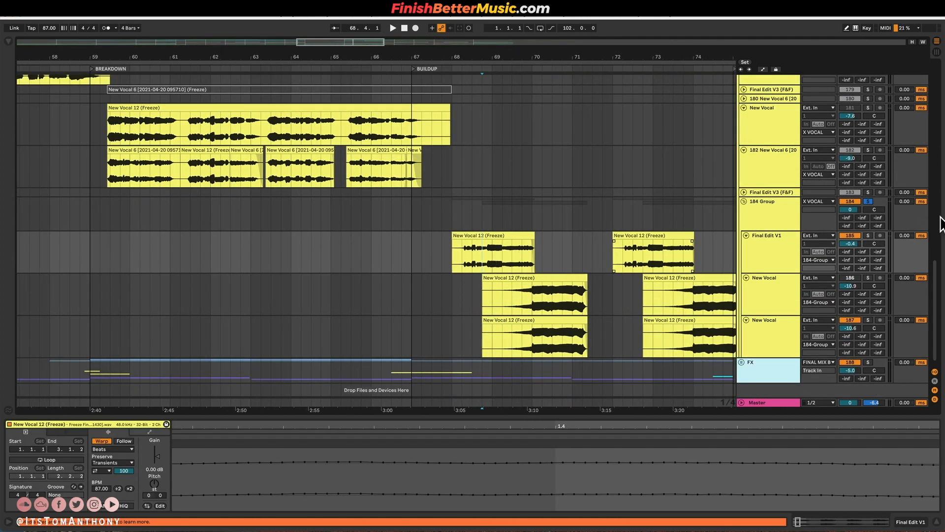
pyautogui.click(868, 236)
pyautogui.press('space')
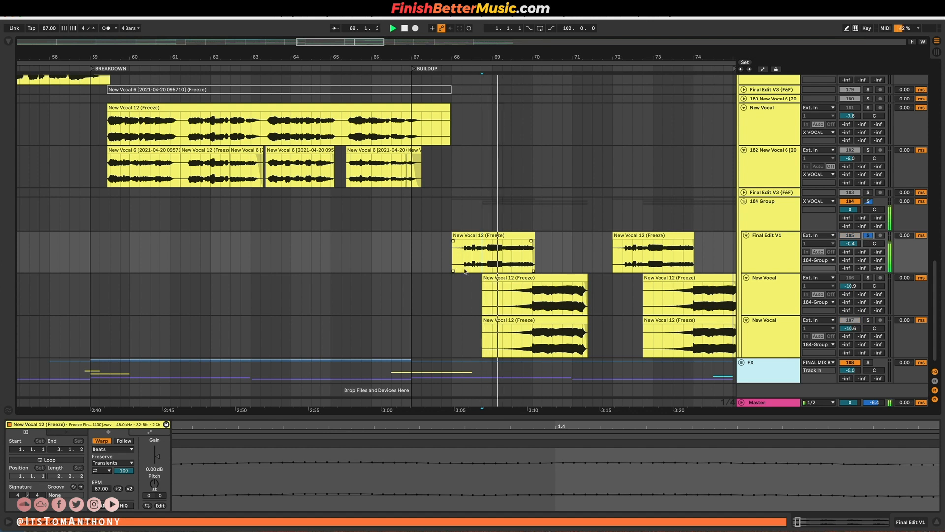
pyautogui.click(547, 280)
pyautogui.press('space')
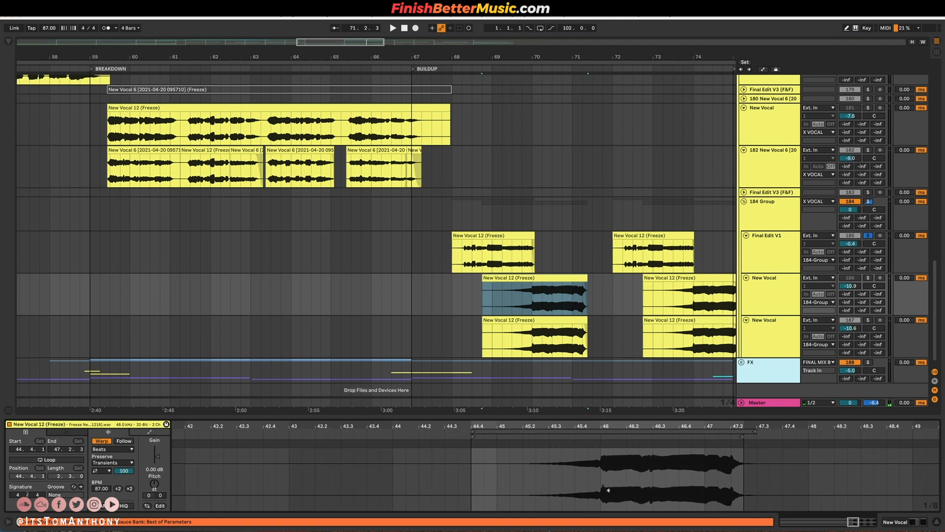
# Solo both New Vocal tracks in 184 Group as well, listen to their Buildup clips from about bar 69, and stop playback.
pyautogui.click(868, 279)
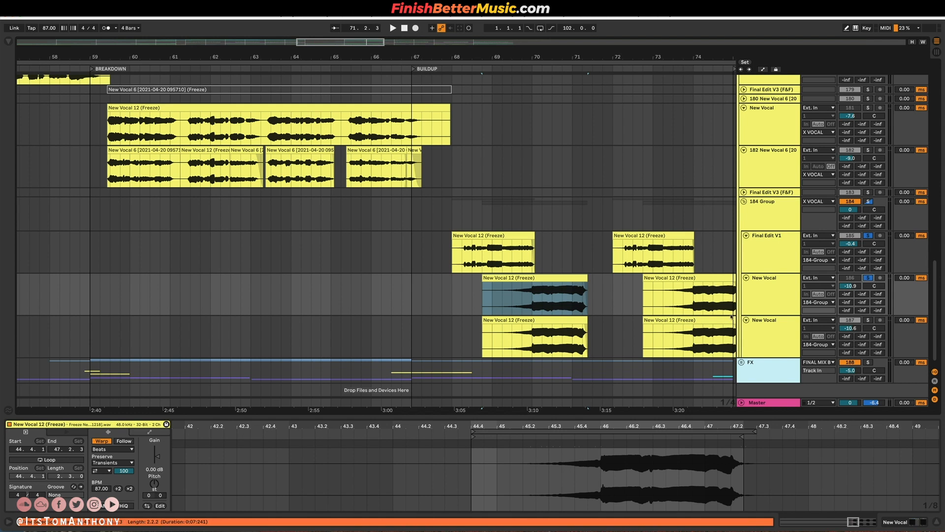
pyautogui.click(868, 320)
pyautogui.click(515, 343)
pyautogui.press('space')
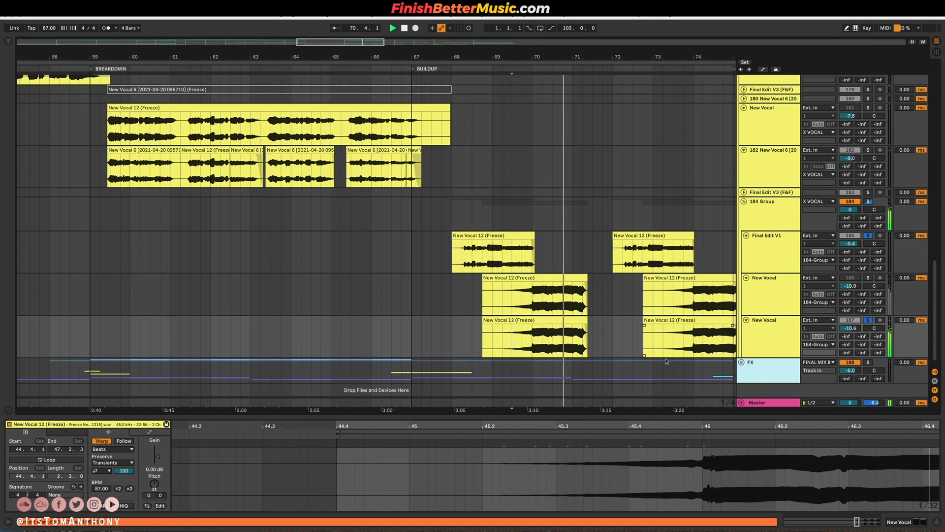
pyautogui.press('space')
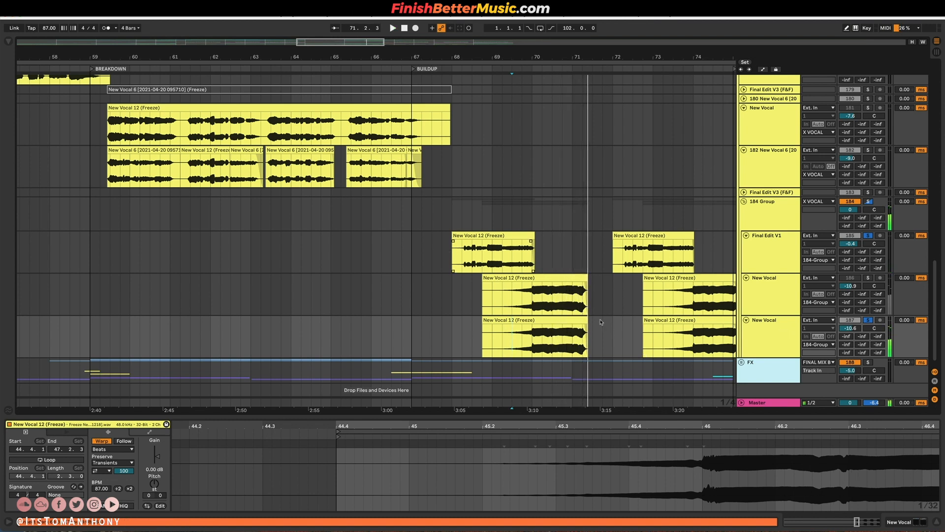
# Unfold track 179 Final Edit V3 in the X VOCAL group to show the waveform of its Verse 1 clip.
pyautogui.scroll(-3, 590, 323)
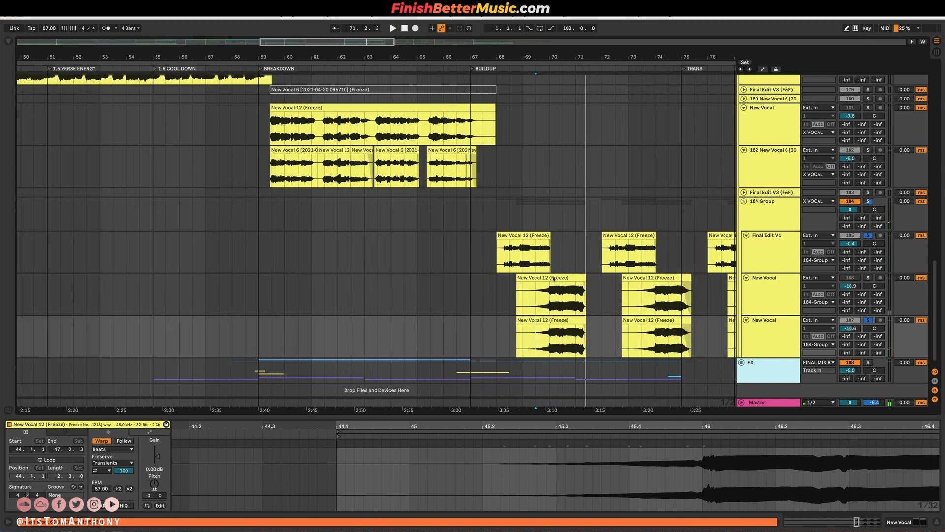
pyautogui.click(550, 319)
pyautogui.scroll(5, 550, 319)
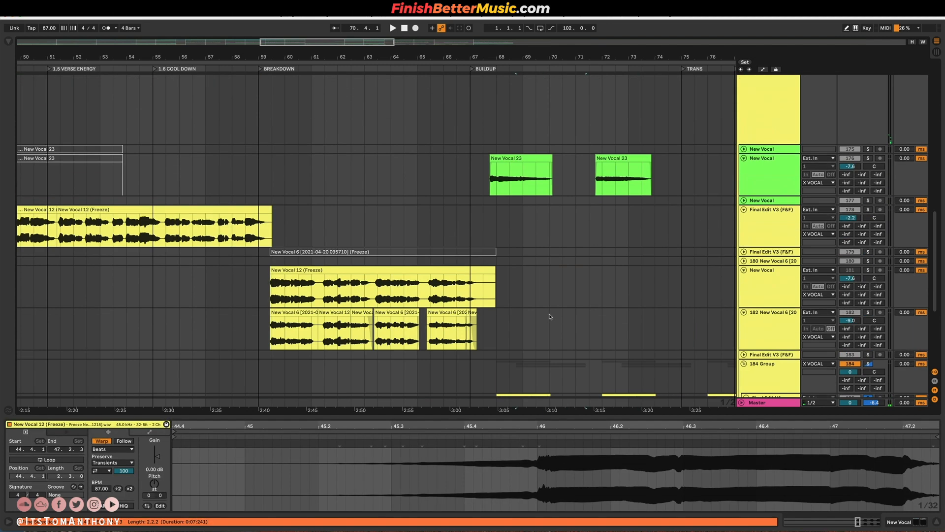
pyautogui.scroll(-5, 447, 251)
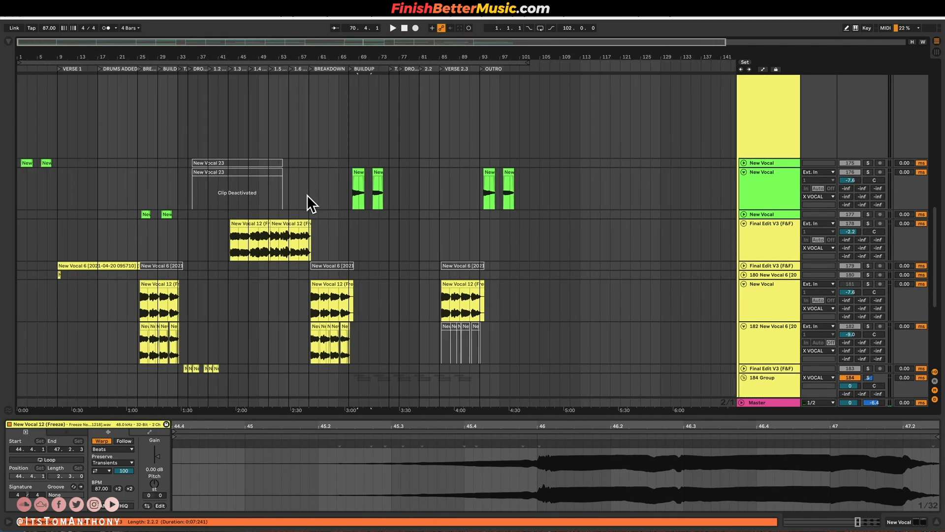
pyautogui.scroll(-5, 238, 213)
pyautogui.scroll(3, 496, 266)
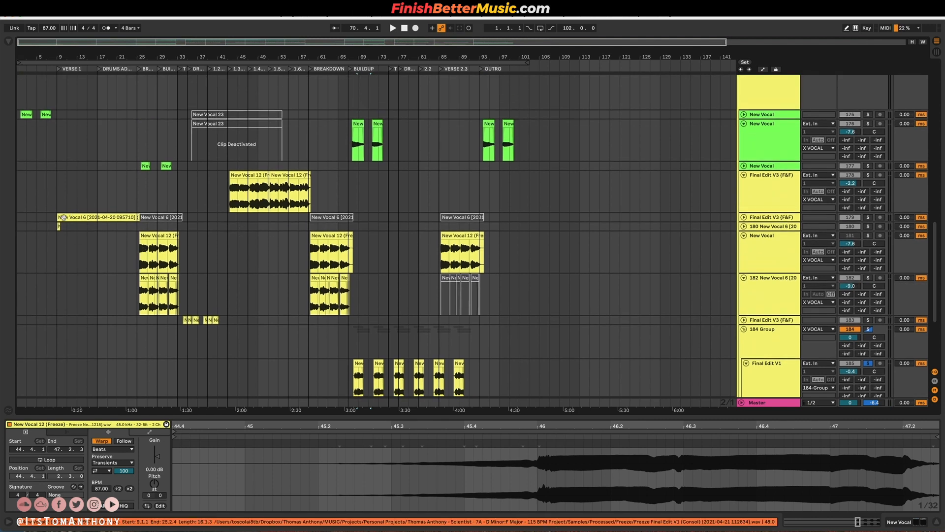
pyautogui.click(744, 217)
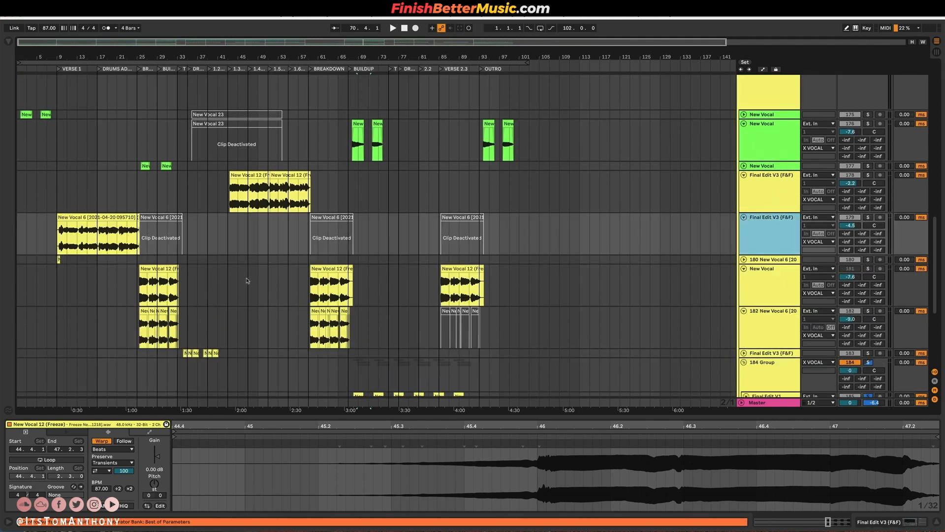
# Fold up the X VOCAL group and return to the full arrangement overview starting at VOCALS.
pyautogui.scroll(-4, 207, 296)
pyautogui.scroll(7, 738, 128)
pyautogui.scroll(7, 745, 110)
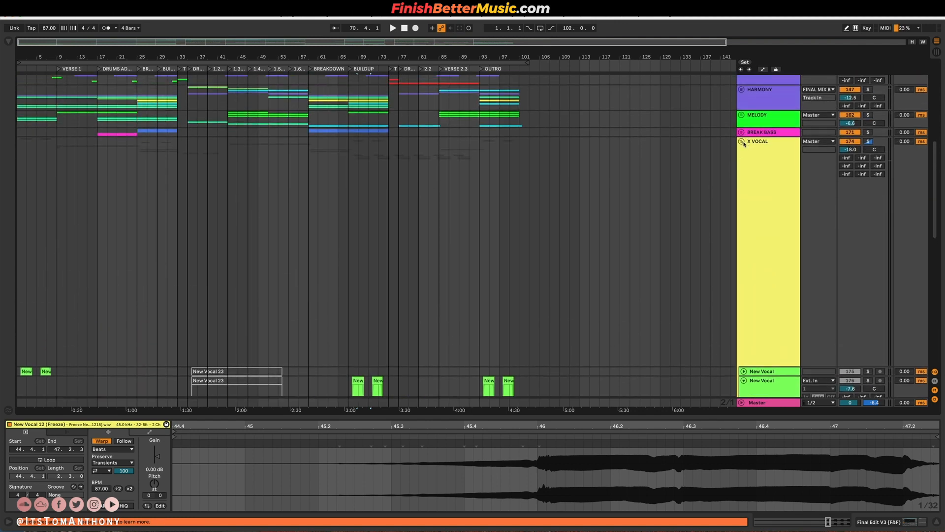
pyautogui.click(742, 141)
pyautogui.scroll(10, 324, 164)
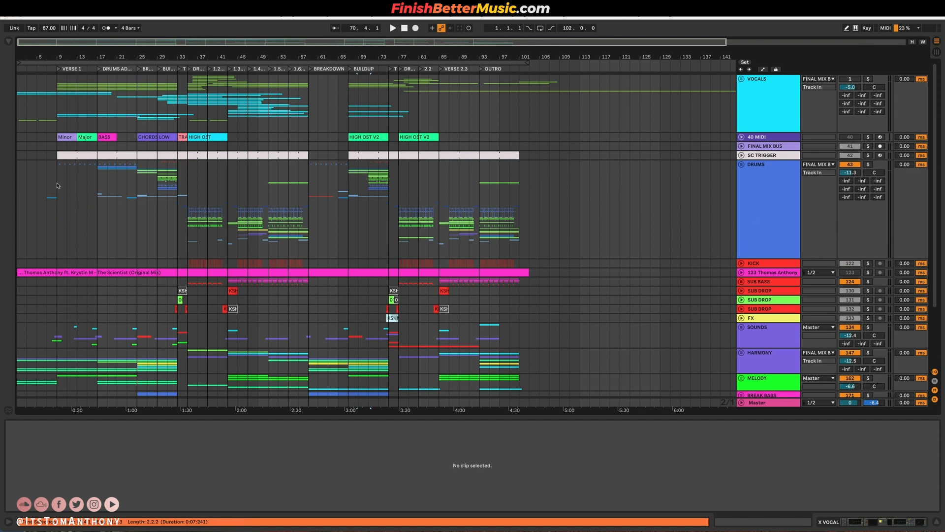
# Highlight the DRUMS group's sections in turn: the first drop and verse, the break and build, and Verse 1 through Drums Added (bars 9 to 25).
pyautogui.click(753, 183)
pyautogui.moveTo(192, 224); pyautogui.dragTo(308, 221)
pyautogui.moveTo(137, 191); pyautogui.dragTo(188, 187)
pyautogui.moveTo(60, 186); pyautogui.dragTo(134, 187)
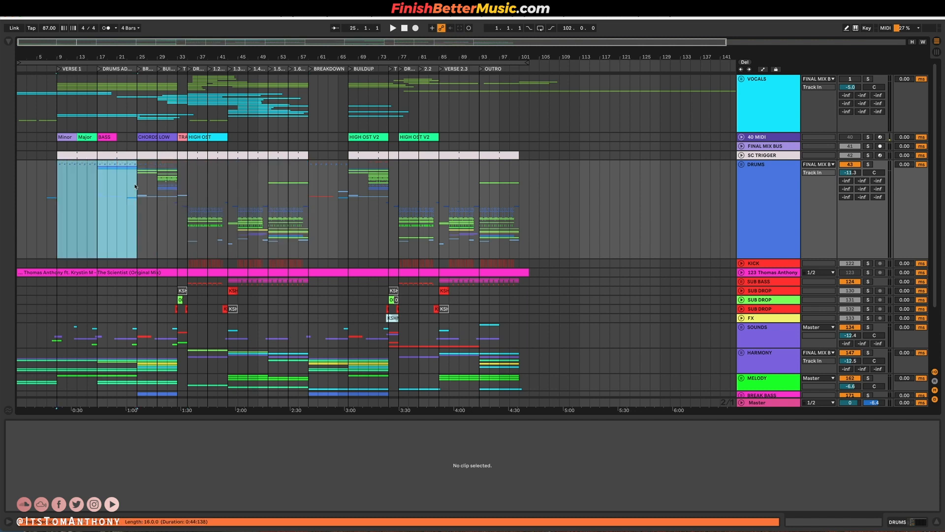
pyautogui.hscroll(-1, 400, 210)
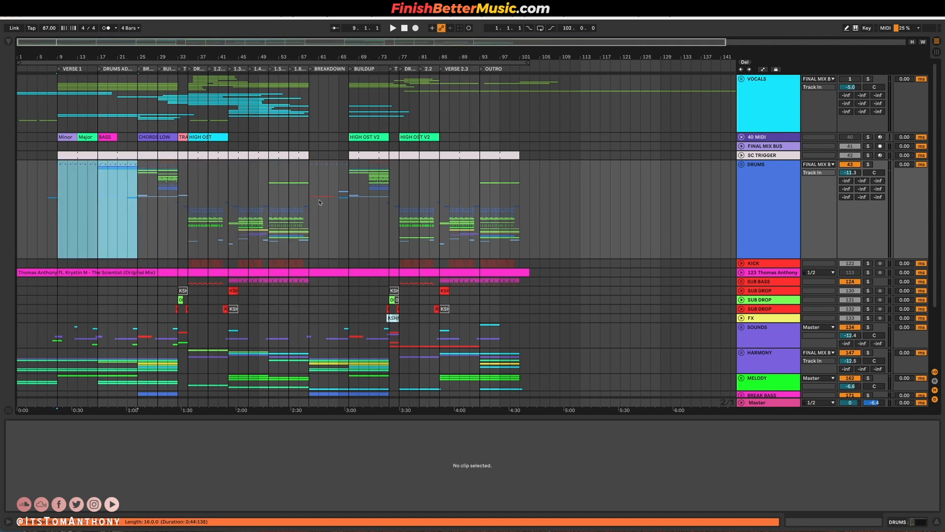
# Switch to the DNB Sample Pack folder in Finder and select the CHORDS, MELODY and OSTINATO (D MINOR) MIDI files.
pyautogui.hotkey('ctrl', 'Left')
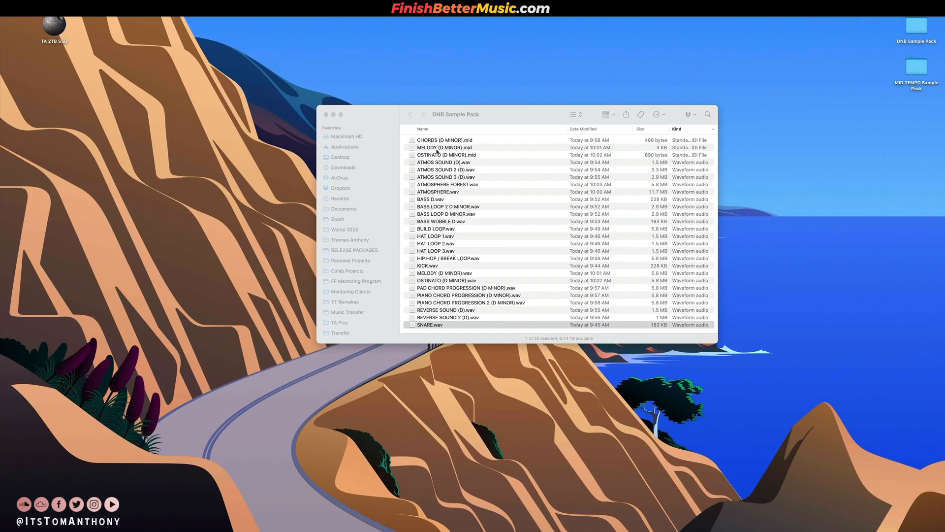
pyautogui.click(446, 140)
pyautogui.press('Down')
pyautogui.press('Down')
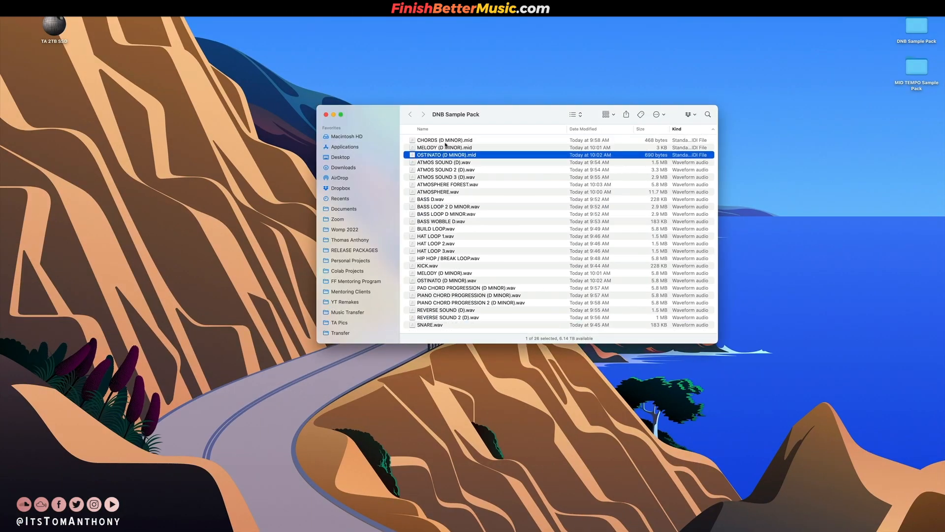
pyautogui.keyDown('shift'); pyautogui.click(447, 143); pyautogui.keyUp('shift')
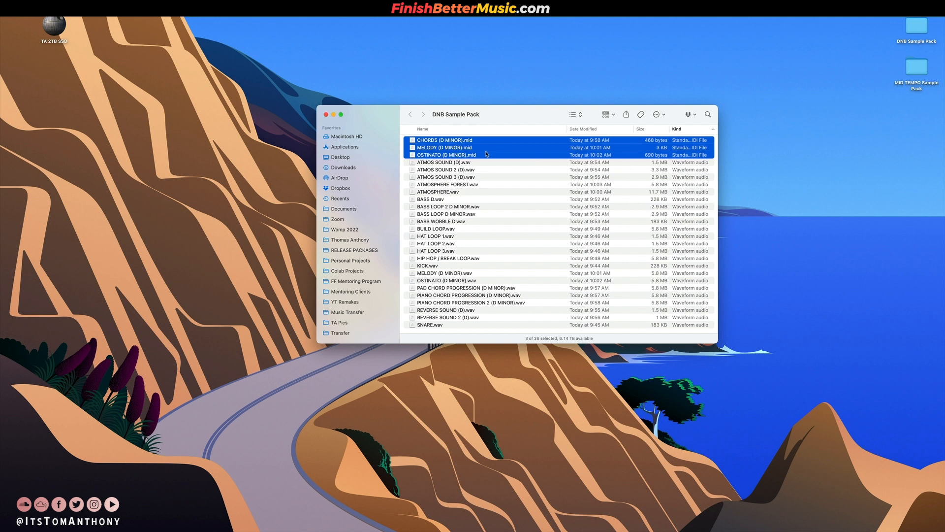
# Preview the ATMOS SOUND (D).wav sample from the DNB Sample Pack folder.
pyautogui.click(461, 163)
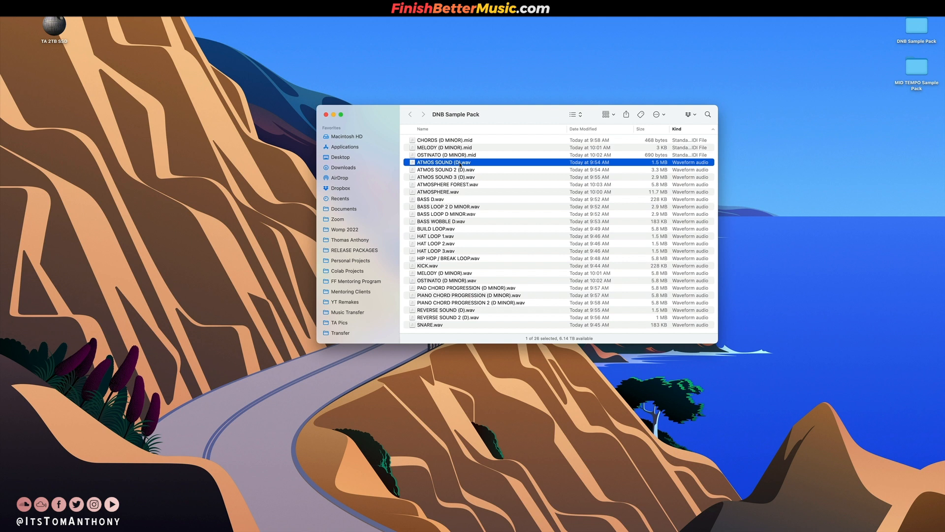
pyautogui.press('space')
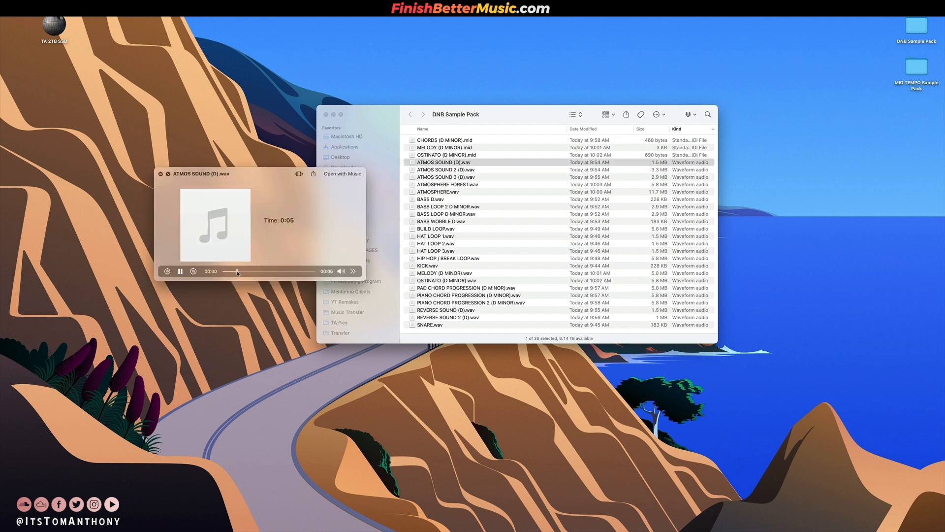
# Preview the atmosphere and bass samples in turn, from ATMOS SOUND 2 (D).wav through BASS WOBBLE D.wav.
pyautogui.press('Down')
pyautogui.press('Down')
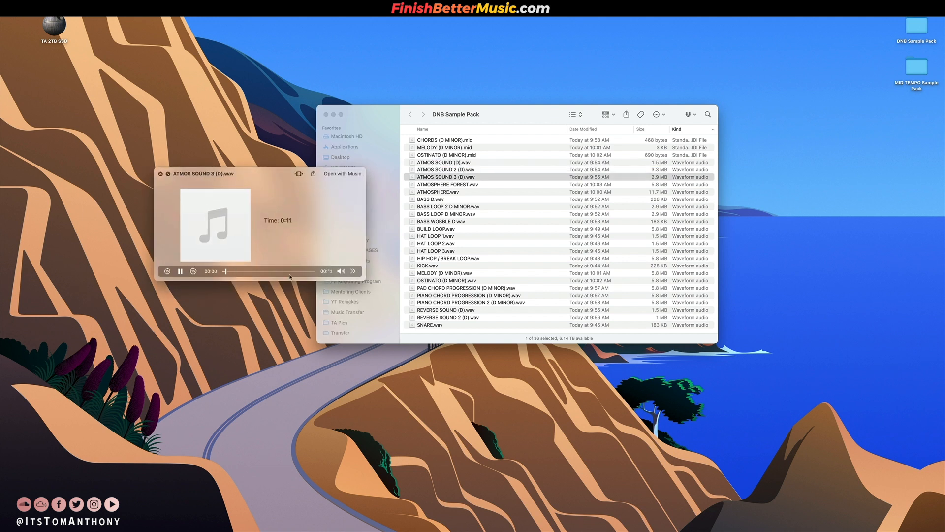
pyautogui.press('Down')
pyautogui.press('Down')
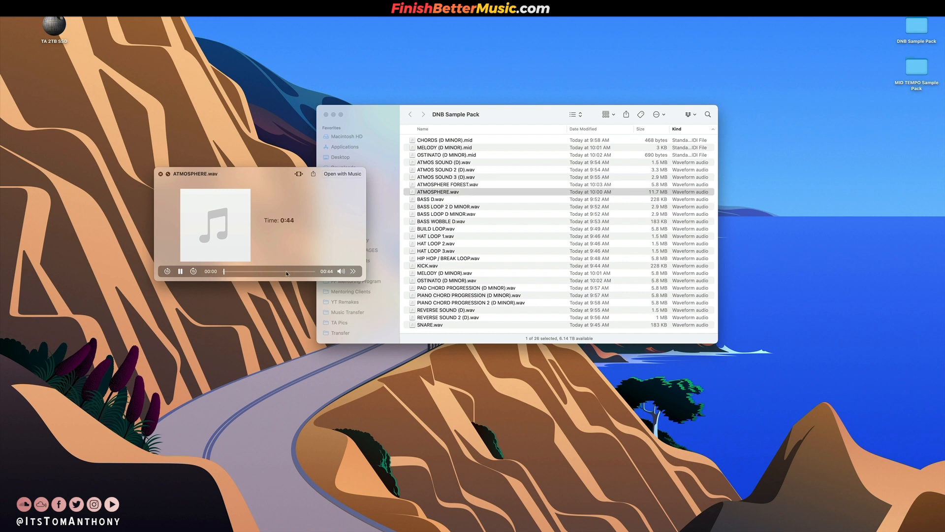
pyautogui.press('Down')
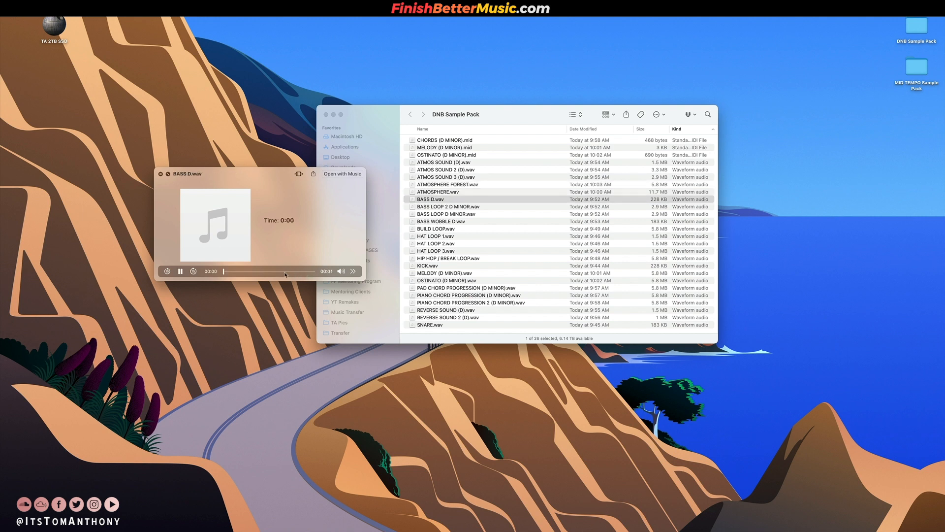
pyautogui.press('Down')
pyautogui.press('Down')
pyautogui.press('Down')
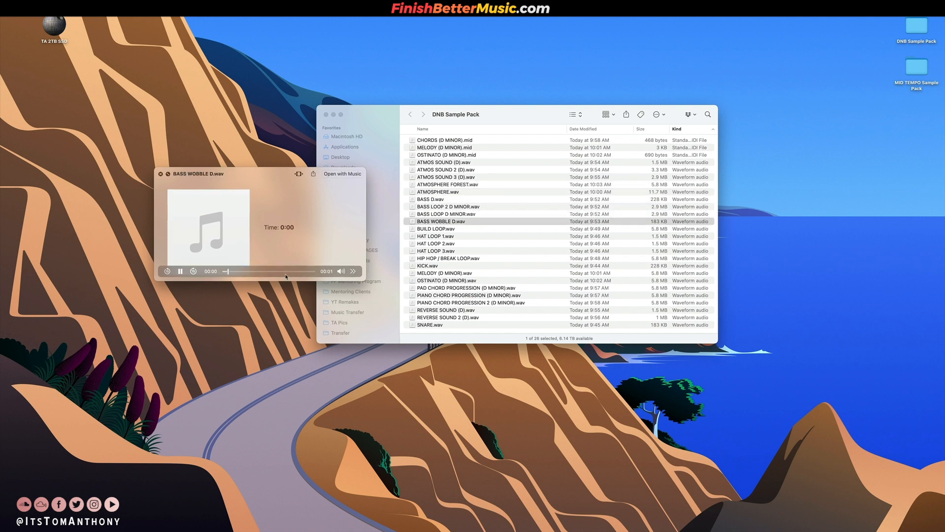
# Preview BUILD LOOP.wav and the three hat loops, HAT LOOP 1 to HAT LOOP 3.
pyautogui.press('Down')
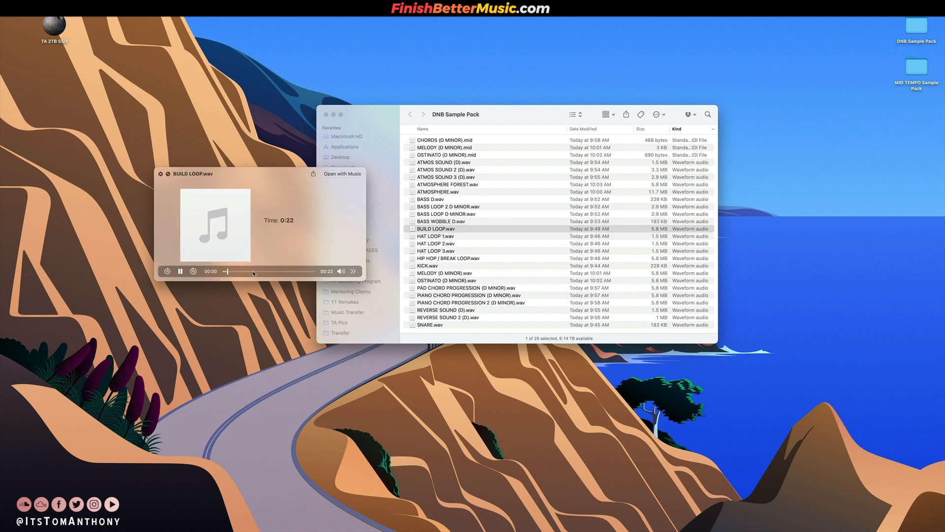
pyautogui.press('Down')
# Preview the remaining samples from HIP HOP / BREAK LOOP.wav through PIANO CHORD PROGRESSION 2 to SNARE.wav, and close the preview.
pyautogui.press('Down')
pyautogui.press('Down')
pyautogui.press('Down')
pyautogui.press('Down')
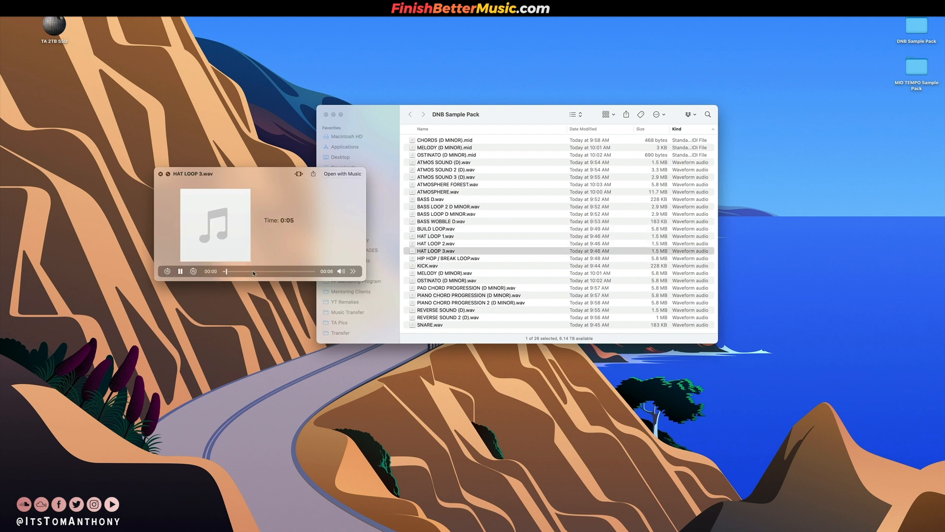
pyautogui.press('Down')
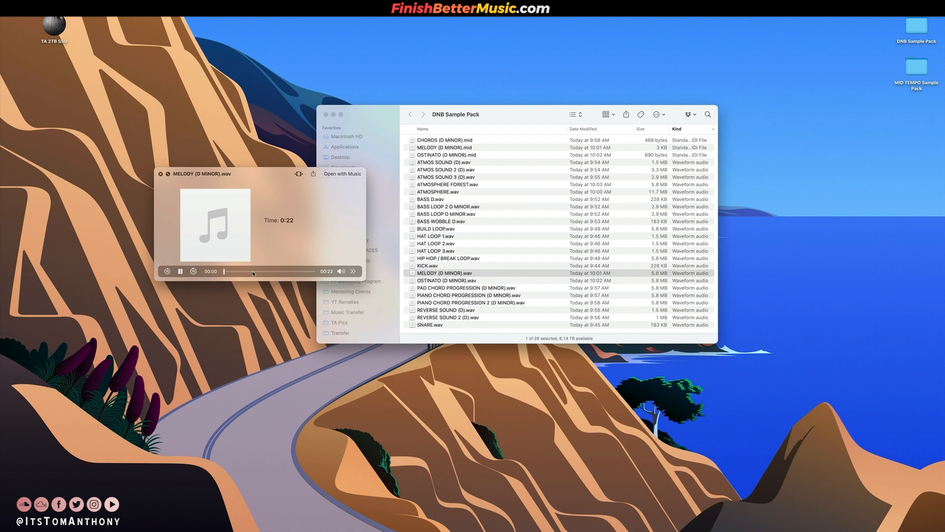
pyautogui.press('Down')
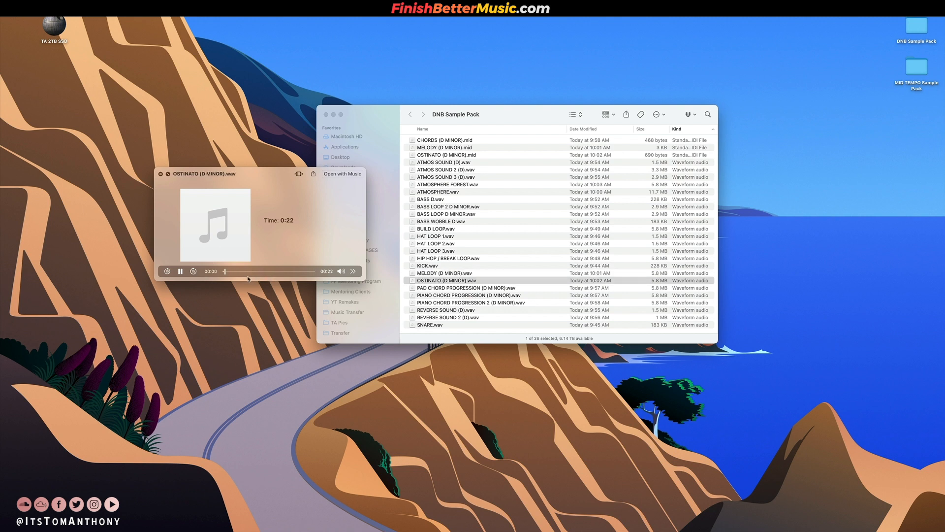
pyautogui.press('Down')
pyautogui.press('Down')
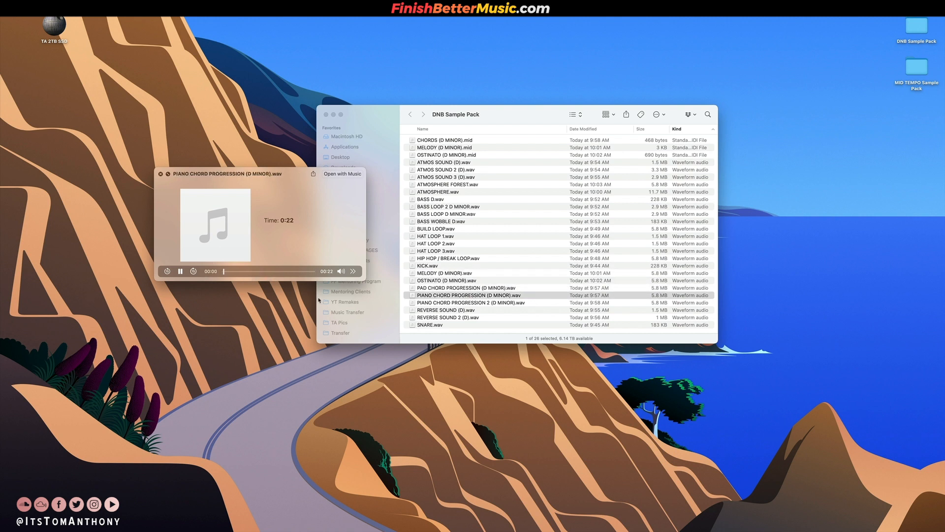
pyautogui.press('Down')
pyautogui.press('Down')
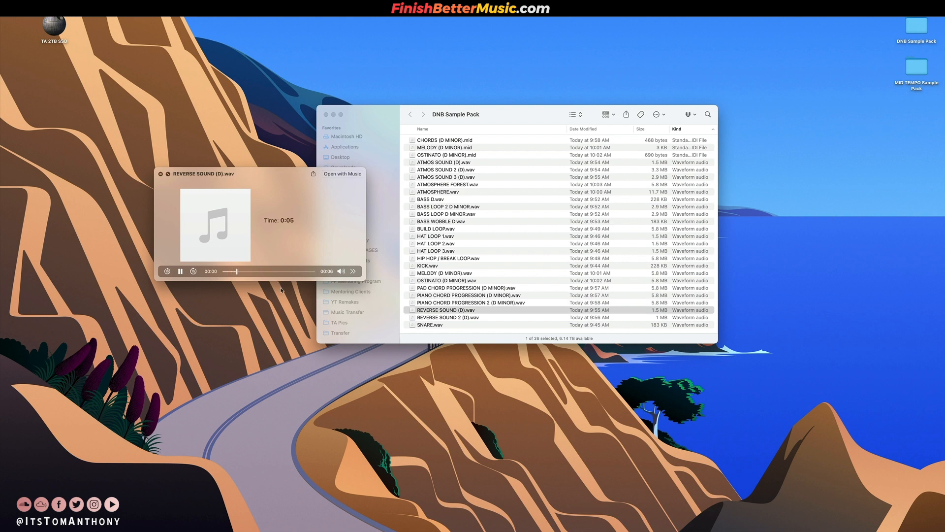
pyautogui.press('Down')
pyautogui.press('Down')
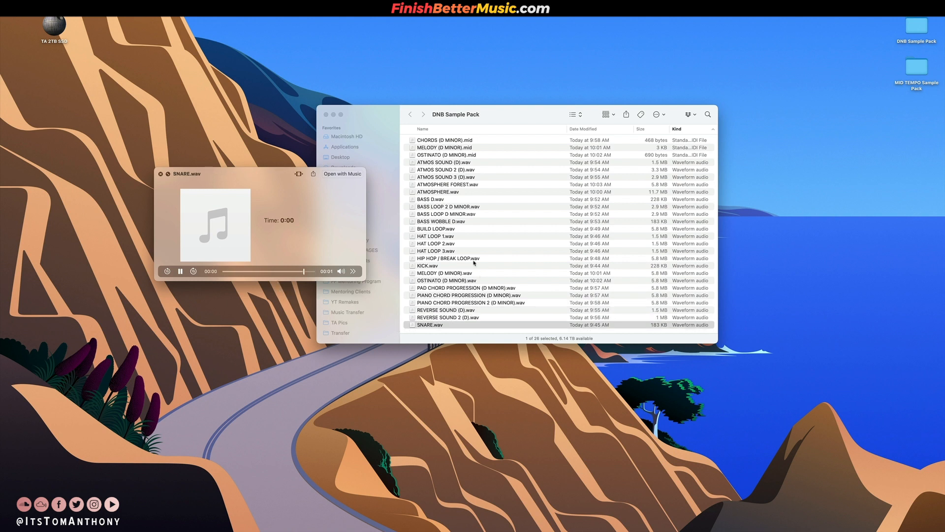
pyautogui.press('space')
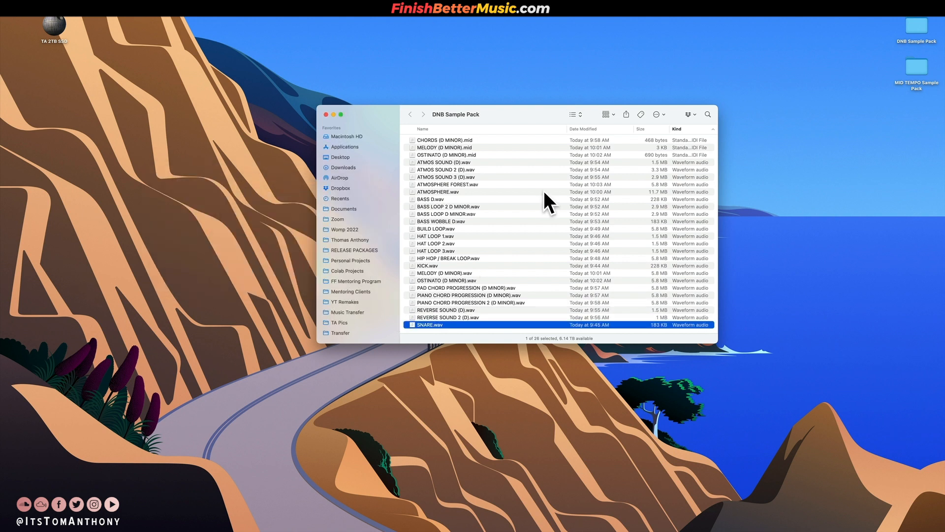
# Switch back to Ableton Live, solo the original mix reference track and play it from bar 11 in Verse 1.
pyautogui.hotkey('ctrl', 'Right')
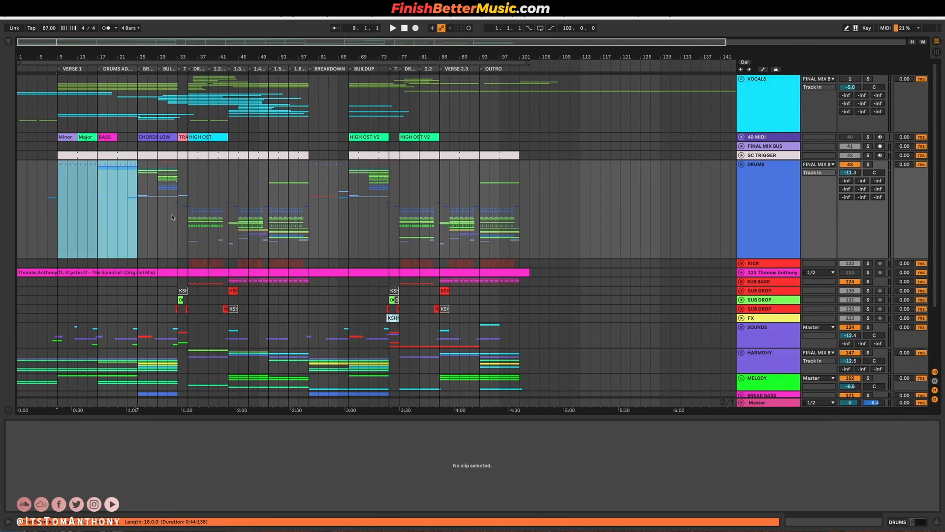
pyautogui.click(74, 201)
pyautogui.click(48, 185)
pyautogui.click(63, 183)
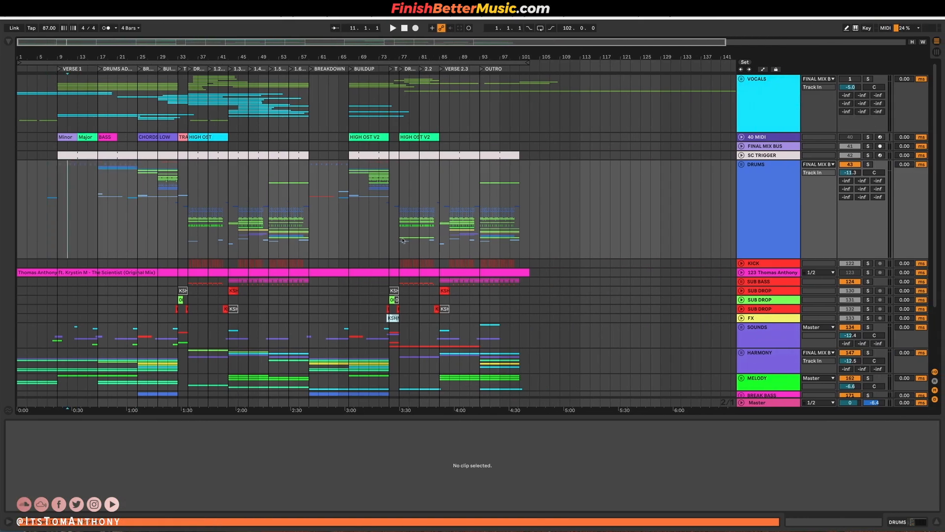
pyautogui.click(869, 273)
pyautogui.press('space')
# Expand the DRUMS group and its BREAKDOWN DRUMS subgroup to reveal the kick and top layers around Verse 1.
pyautogui.click(742, 164)
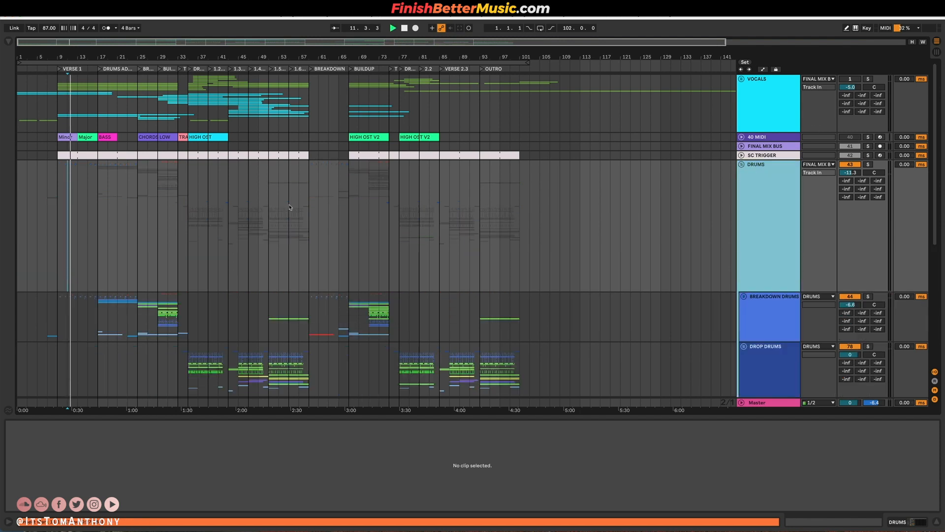
pyautogui.scroll(10, 36, 243)
pyautogui.scroll(-4, 767, 260)
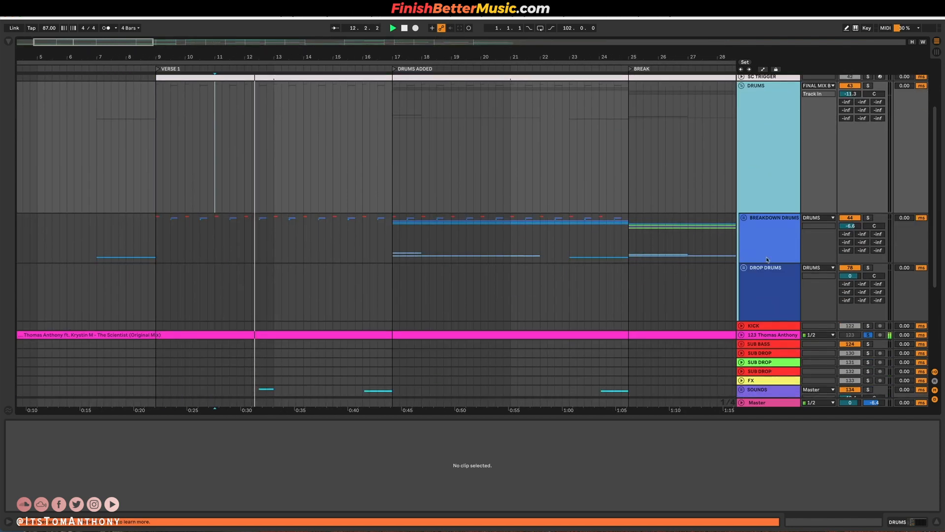
pyautogui.click(771, 241)
pyautogui.click(744, 209)
pyautogui.scroll(-5, 136, 216)
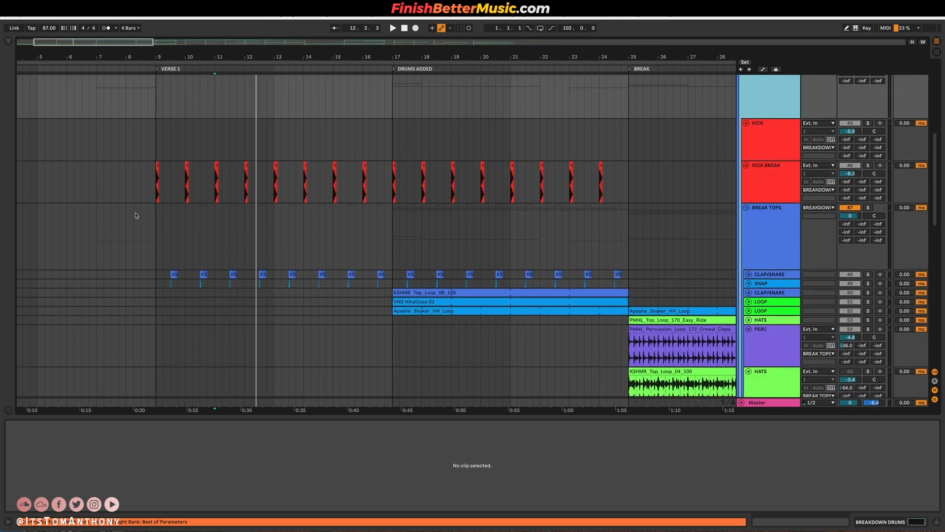
# Play Verse 1 from bar 9 and unfold the CLAP/SNARE and SNAP tracks in the BREAK TOPS group.
pyautogui.click(153, 186)
pyautogui.press('space')
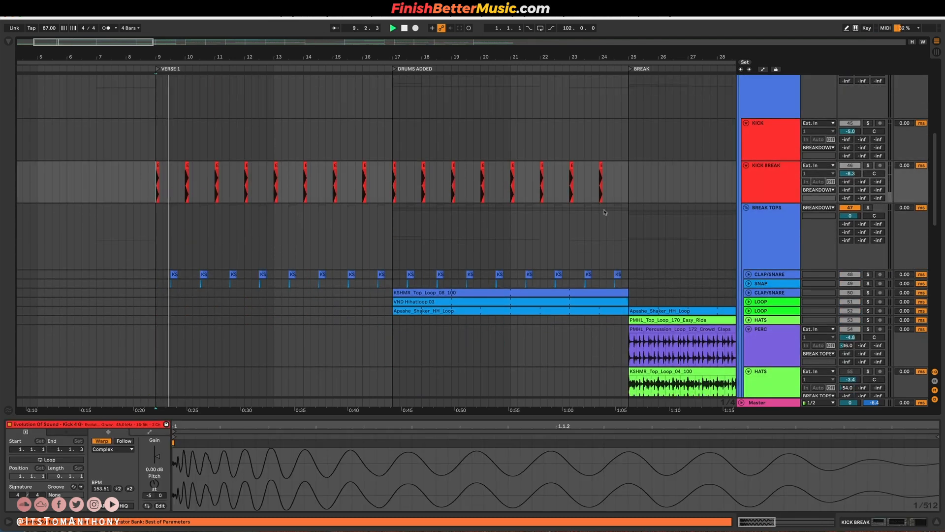
pyautogui.click(749, 283)
pyautogui.click(749, 274)
pyautogui.scroll(-2, 126, 279)
pyautogui.scroll(5, 167, 273)
pyautogui.press('space')
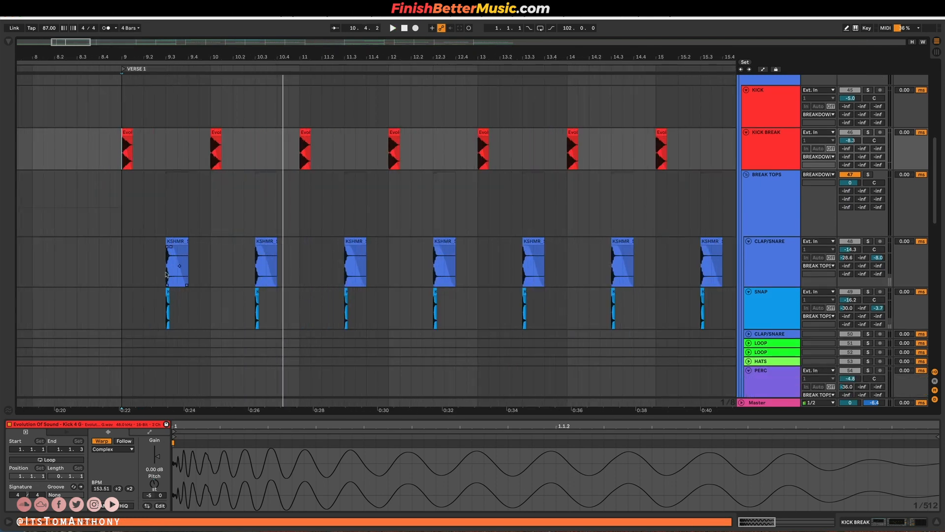
# Listen to the BREAK TOPS group in solo from bar 9.3, and the soloed KICK BREAK track from bar 10.
pyautogui.click(170, 268)
pyautogui.click(870, 176)
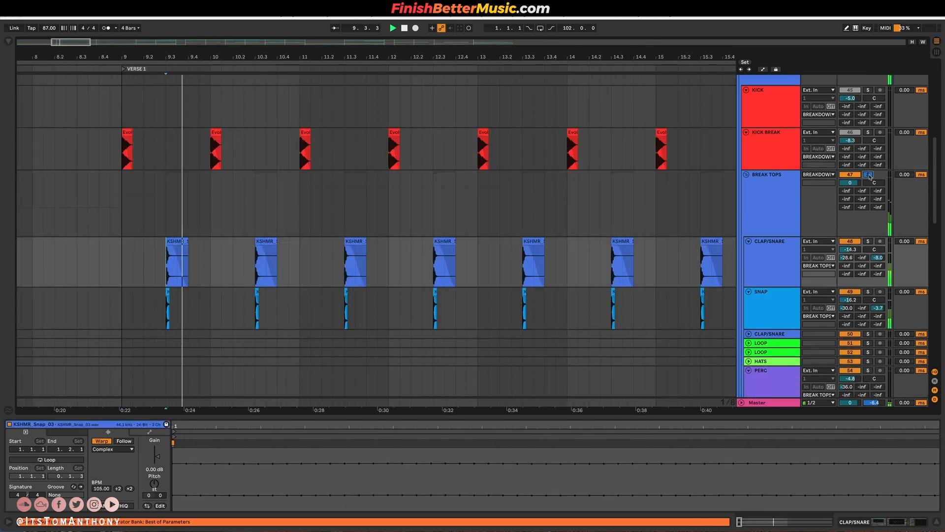
pyautogui.click(869, 132)
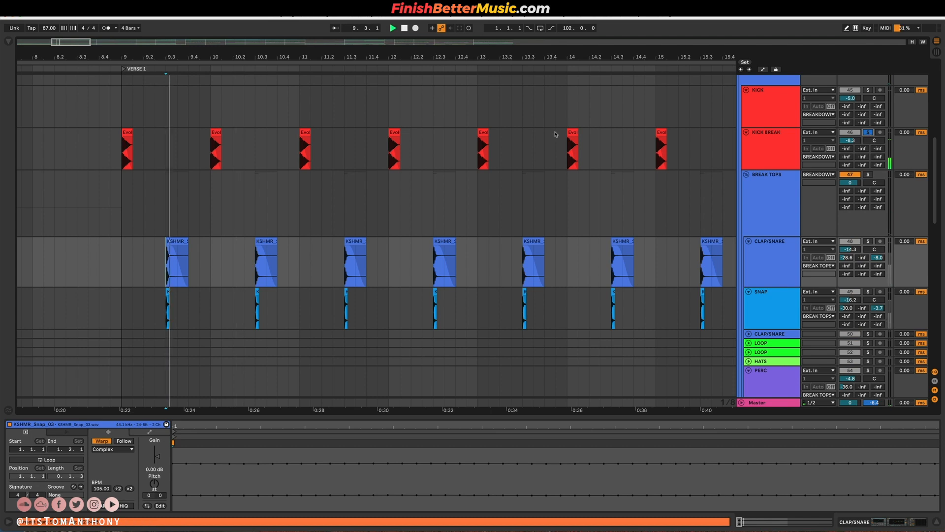
pyautogui.click(214, 147)
pyautogui.press('space')
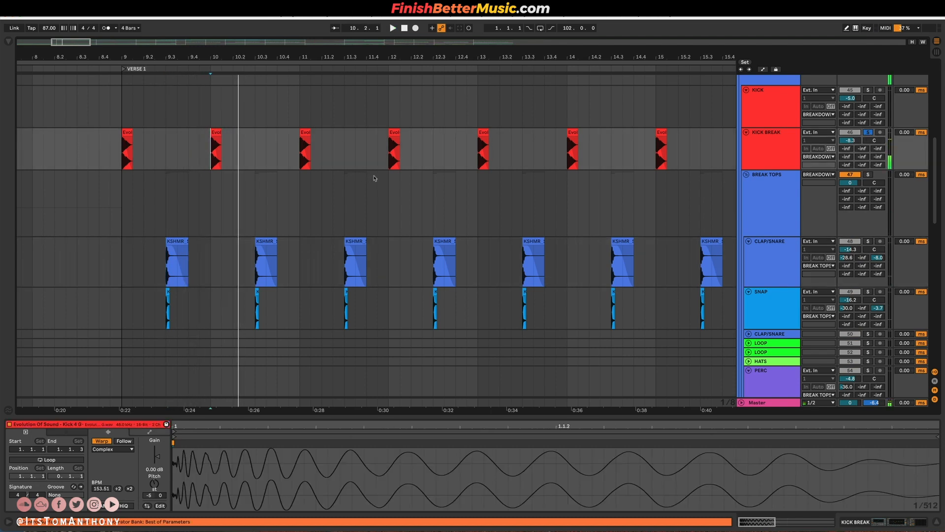
# Show the KICK BREAK track's effect devices.
pyautogui.scroll(-5, 375, 179)
pyautogui.hscroll(3, 356, 165)
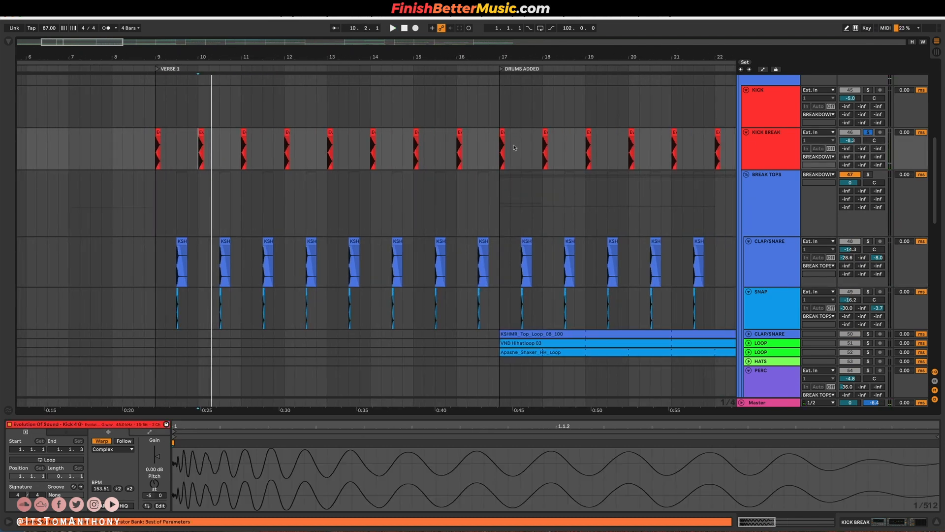
pyautogui.click(763, 152)
pyautogui.scroll(-4, 533, 220)
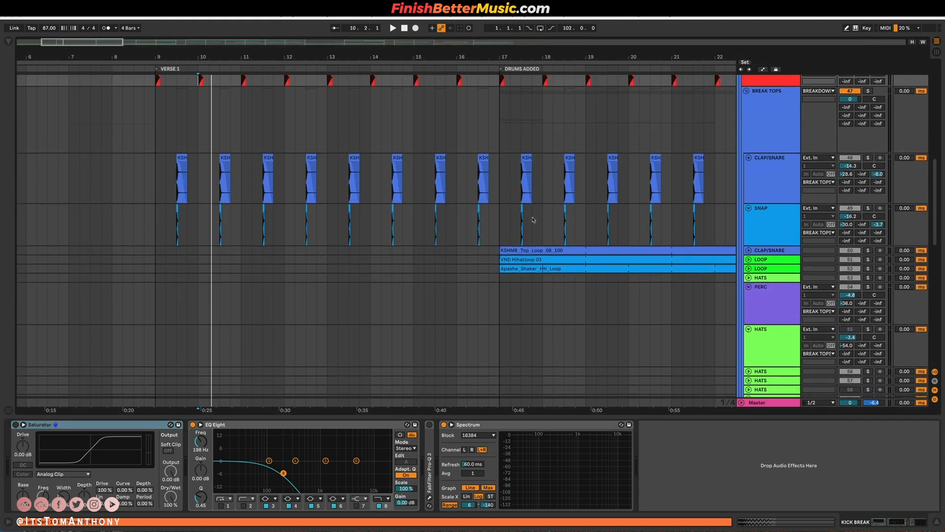
# Play the breakdown drums together from bar 16 into the DRUMS ADDED section.
pyautogui.click(502, 227)
pyautogui.scroll(8, 501, 228)
pyautogui.hscroll(3, 502, 227)
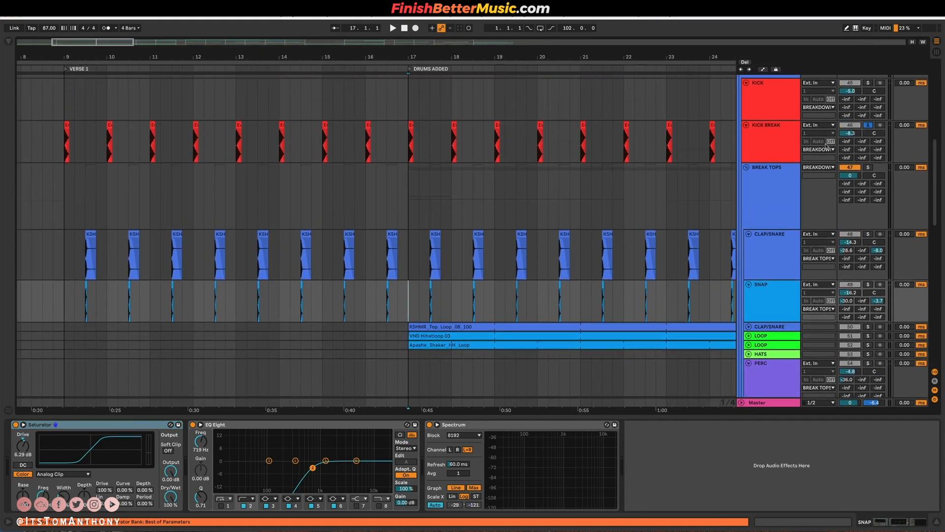
pyautogui.click(365, 282)
pyautogui.press('space')
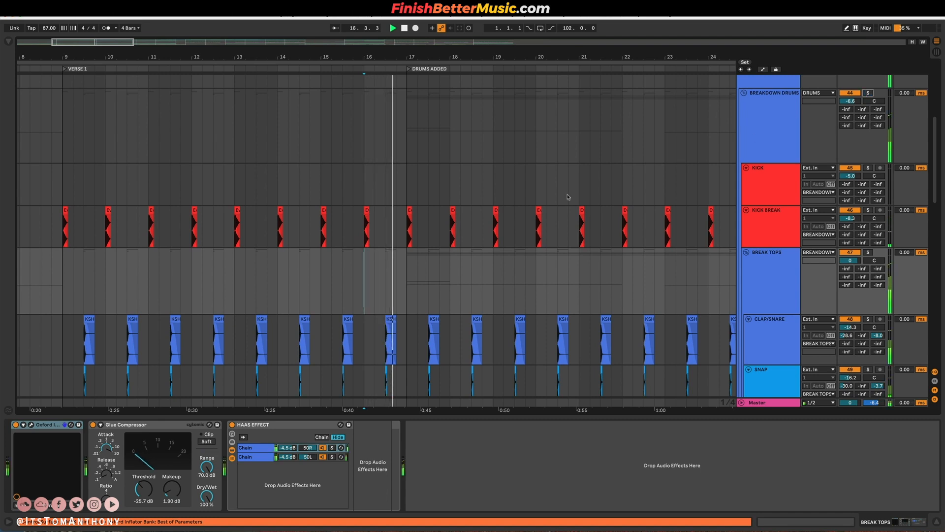
pyautogui.scroll(-5, 720, 314)
pyautogui.hscroll(3, 720, 314)
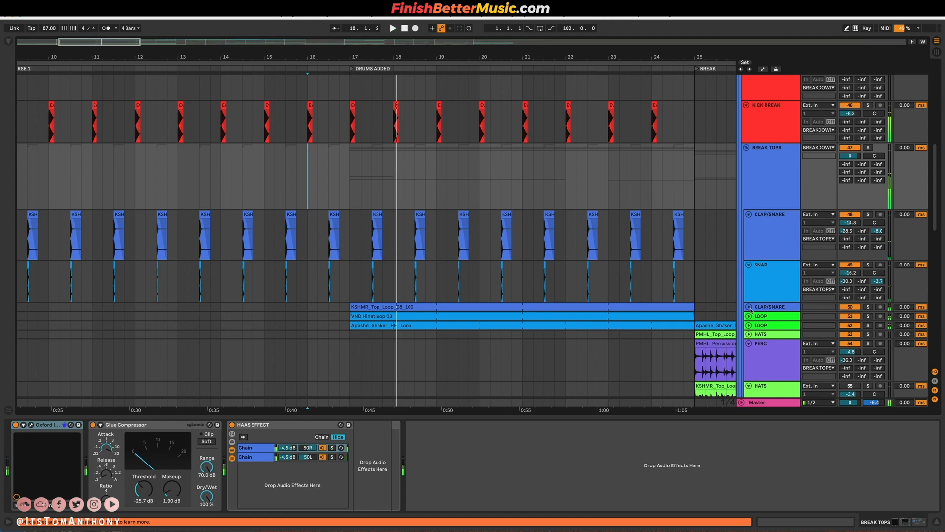
# Unfold the second CLAP/SNARE track and both LOOP tracks to show their waveforms in the DRUMS ADDED section.
pyautogui.click(749, 307)
pyautogui.click(748, 349)
pyautogui.scroll(-4, 748, 344)
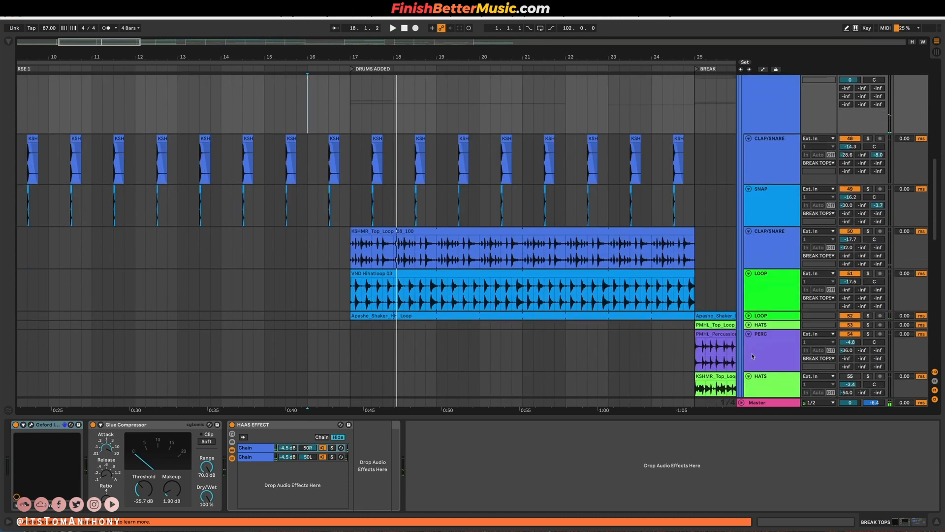
pyautogui.click(748, 315)
# Play the DRUMS ADDED section with its added loops from bar 17.
pyautogui.press('space')
pyautogui.press('space')
pyautogui.click(348, 339)
pyautogui.press('space')
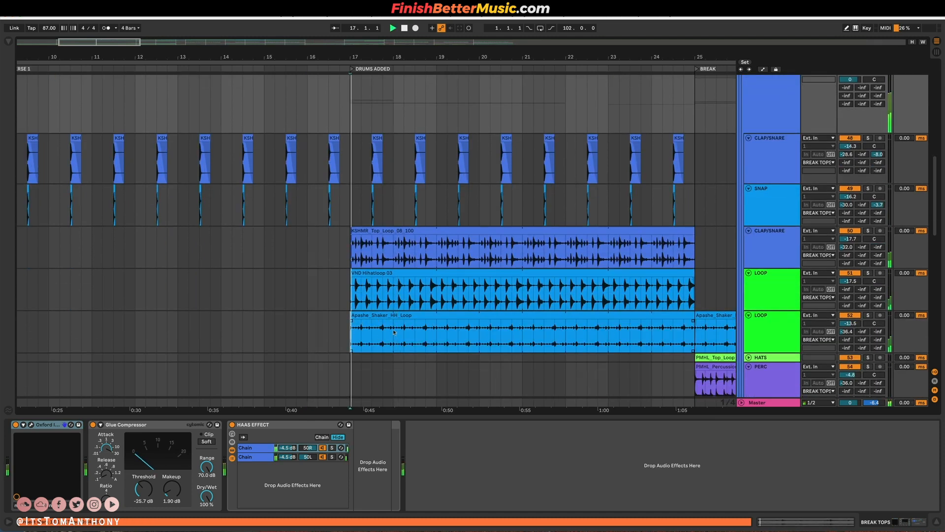
pyautogui.scroll(-5, 394, 302)
pyautogui.scroll(-2, 395, 302)
pyautogui.press('space')
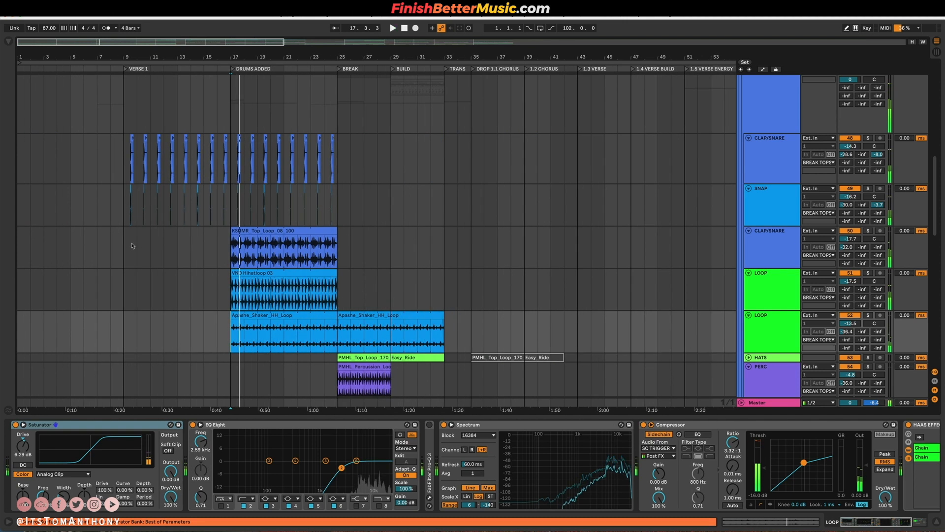
# Highlight bars 9 to 17 on the second CLAP/SNARE track, followed by the KSHMR_Top_Loop_08_100 section from bar 17 to 25.
pyautogui.moveTo(131, 239); pyautogui.dragTo(223, 243)
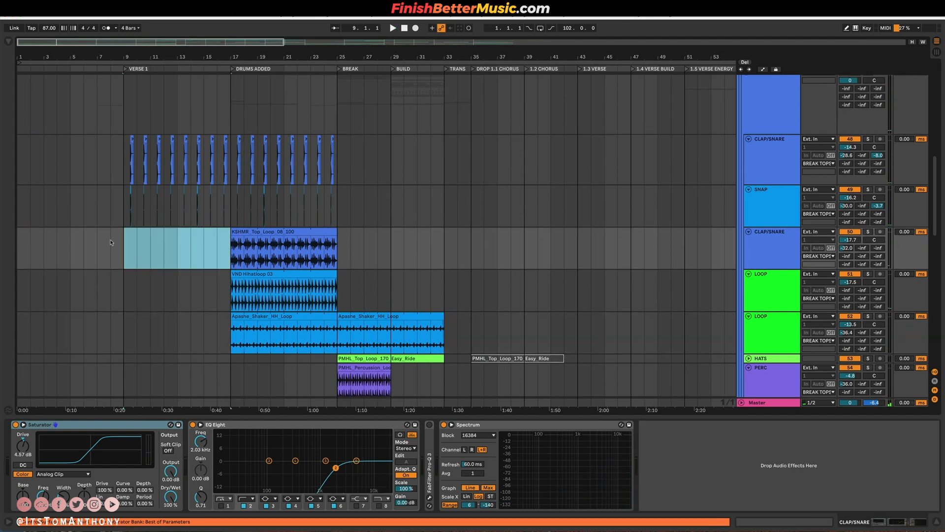
pyautogui.click(228, 244)
pyautogui.moveTo(228, 244); pyautogui.dragTo(339, 238)
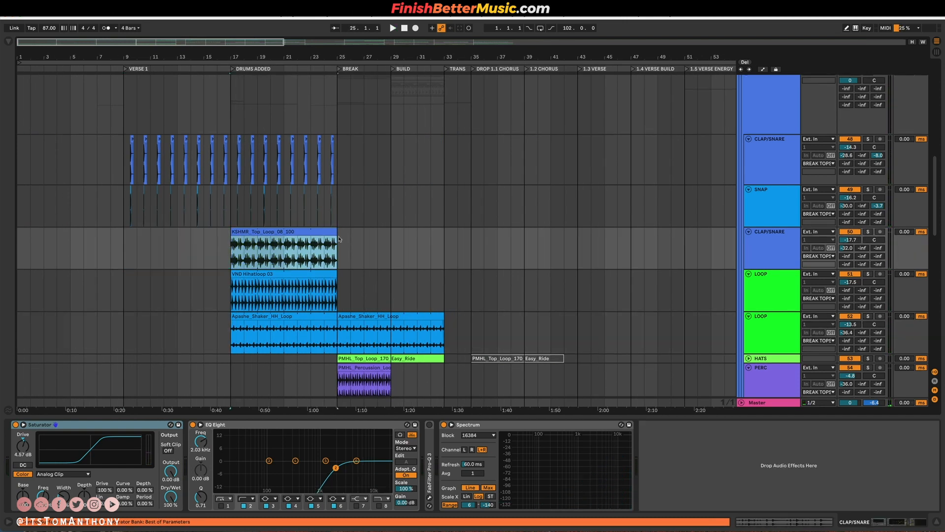
# Play the transition from bar 24 into the BREAK section while reviewing the breakdown drum tracks up to KICK.
pyautogui.click(330, 273)
pyautogui.scroll(-5, 333, 261)
pyautogui.scroll(3, 334, 253)
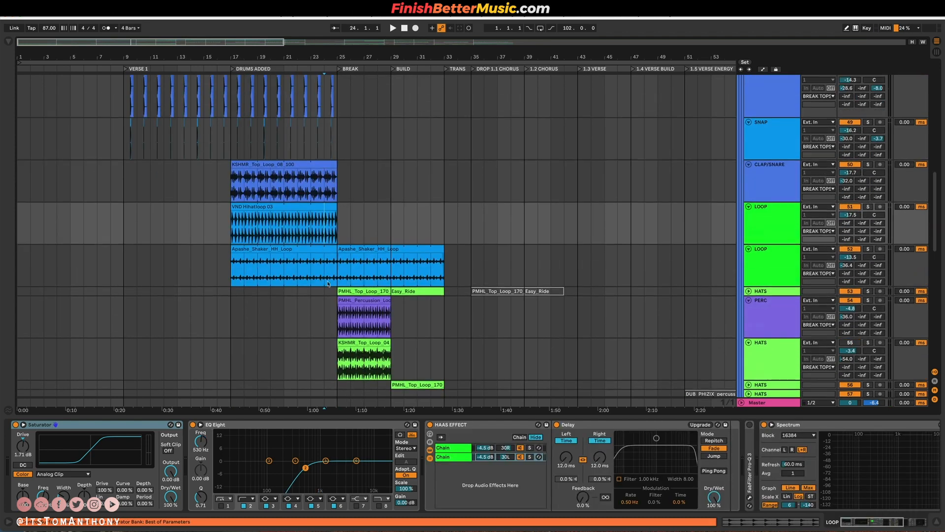
pyautogui.press('space')
pyautogui.scroll(4, 625, 238)
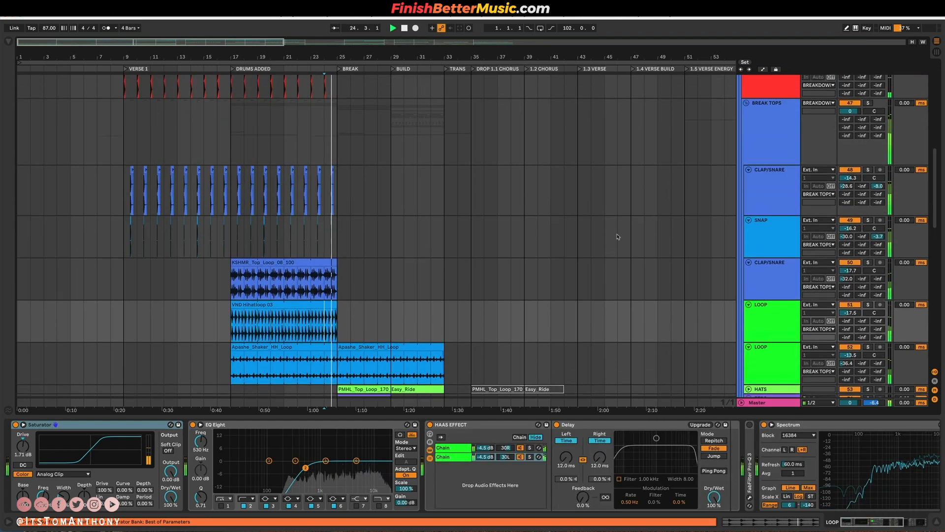
pyautogui.scroll(3, 638, 239)
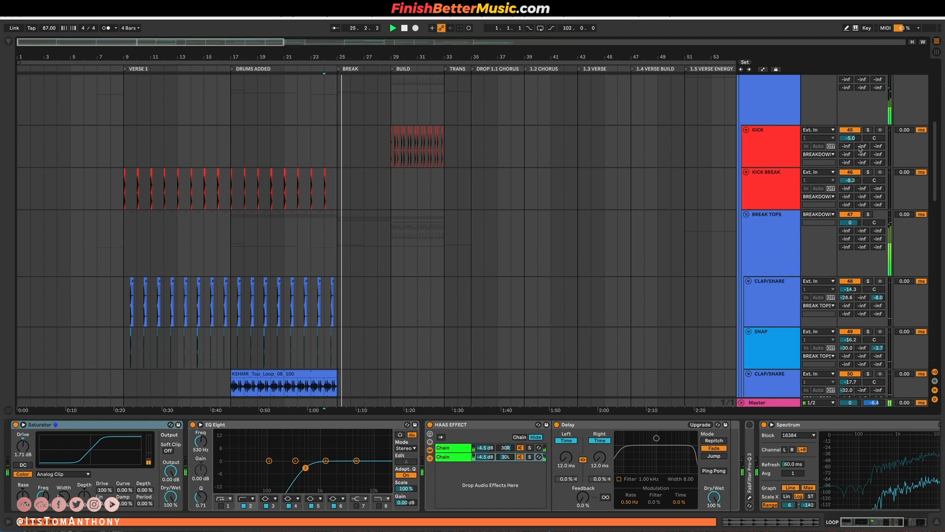
# Play the BREAK section into BUILD while reviewing the LOOP, PERC and HATS layers that enter there.
pyautogui.scroll(1, 629, 223)
pyautogui.scroll(-12, 628, 222)
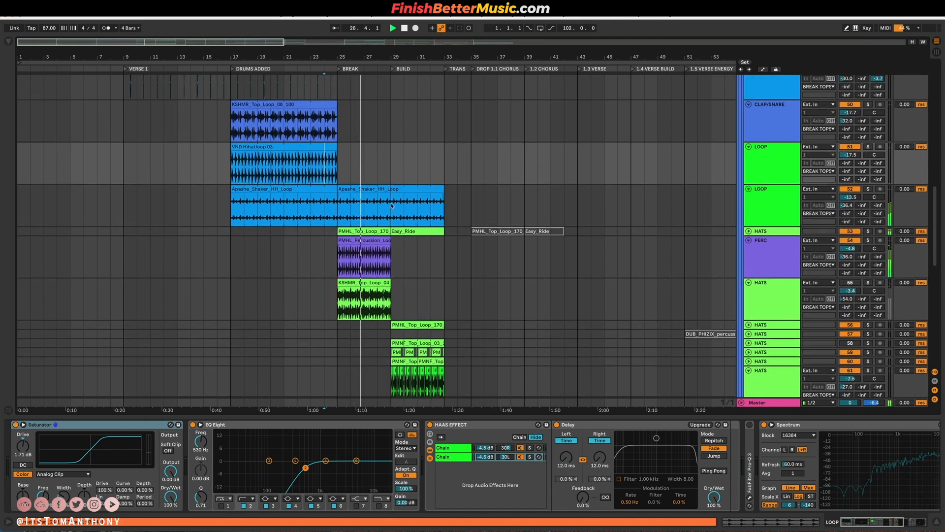
pyautogui.scroll(4, 359, 241)
pyautogui.scroll(-4, 359, 241)
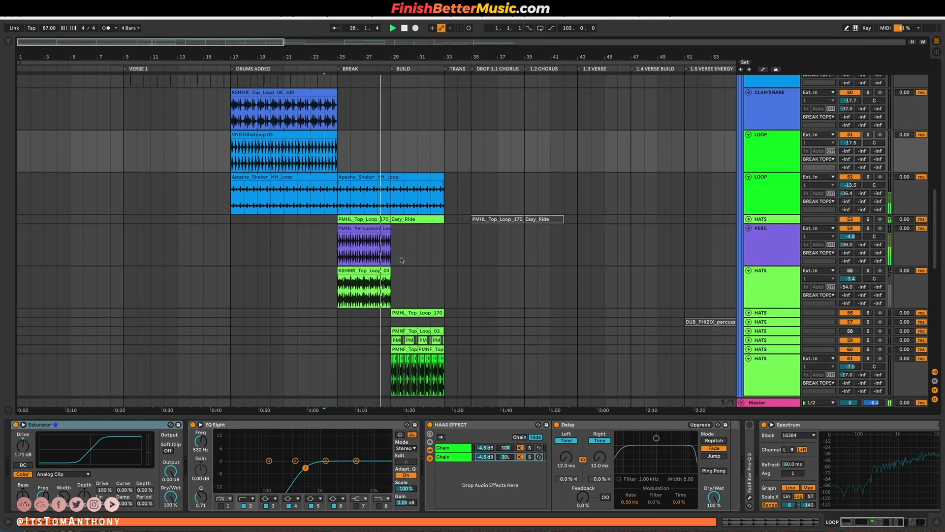
pyautogui.scroll(-1, 401, 260)
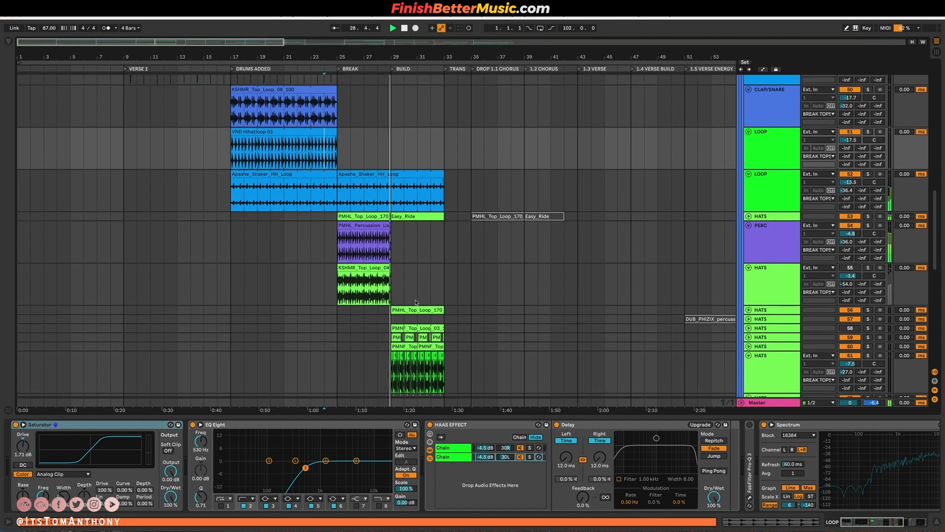
pyautogui.scroll(-5, 405, 324)
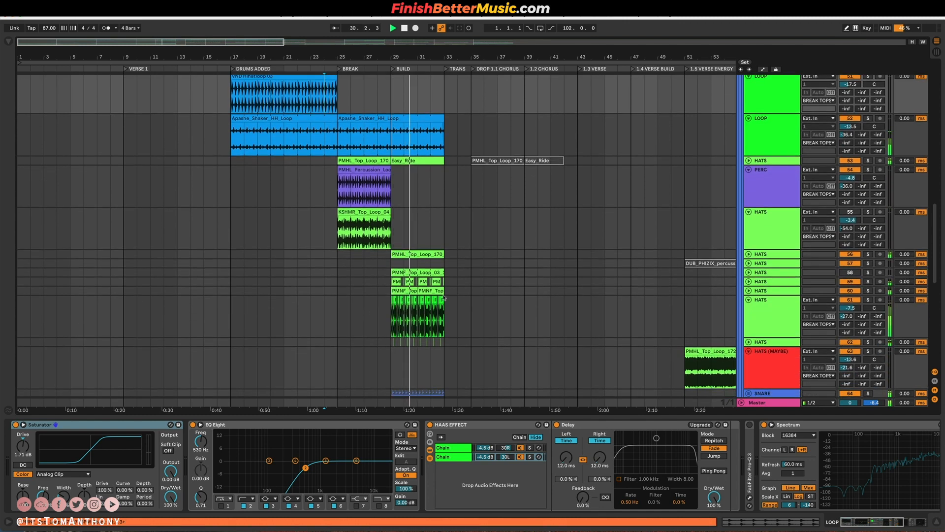
pyautogui.scroll(4, 420, 302)
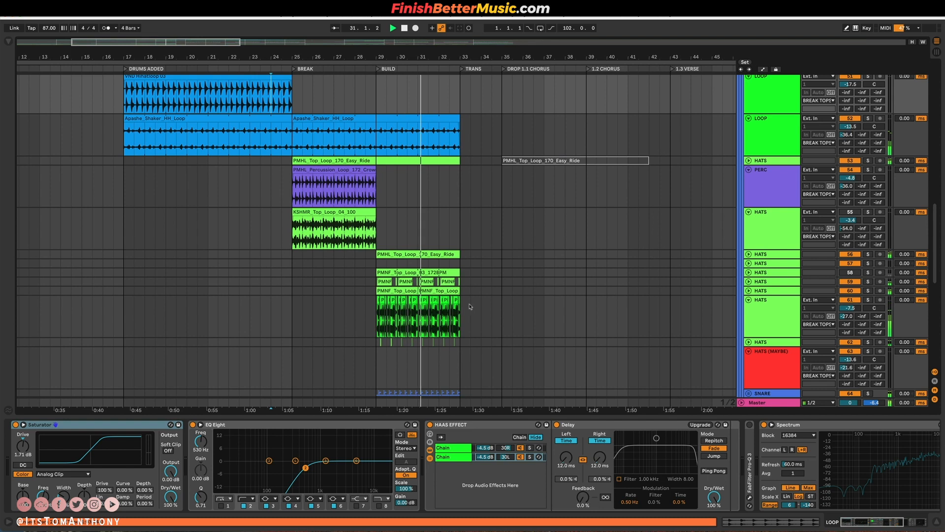
# Unfold the HATS tracks 56, 57, 59 and 60 to show their BUILD section loops.
pyautogui.click(748, 254)
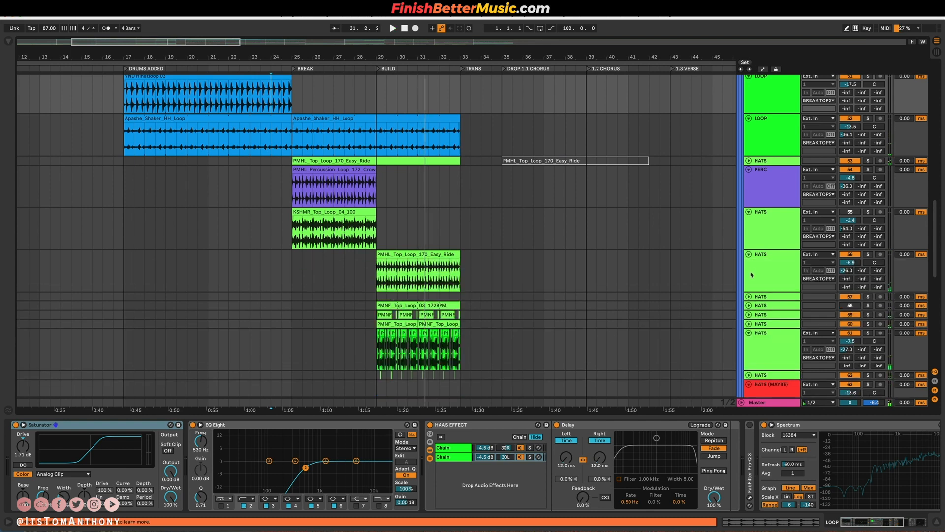
pyautogui.click(748, 297)
pyautogui.scroll(-4, 782, 214)
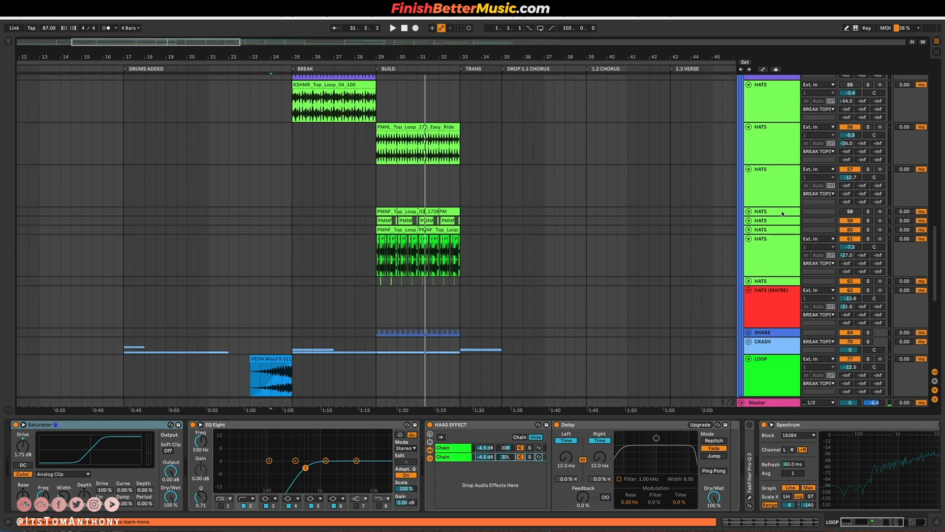
pyautogui.click(749, 221)
pyautogui.click(748, 263)
# Solo HATS track 61 and play it from bar 29, adding HATS track 60 to the solo.
pyautogui.click(869, 305)
pyautogui.press('space')
pyautogui.click(387, 314)
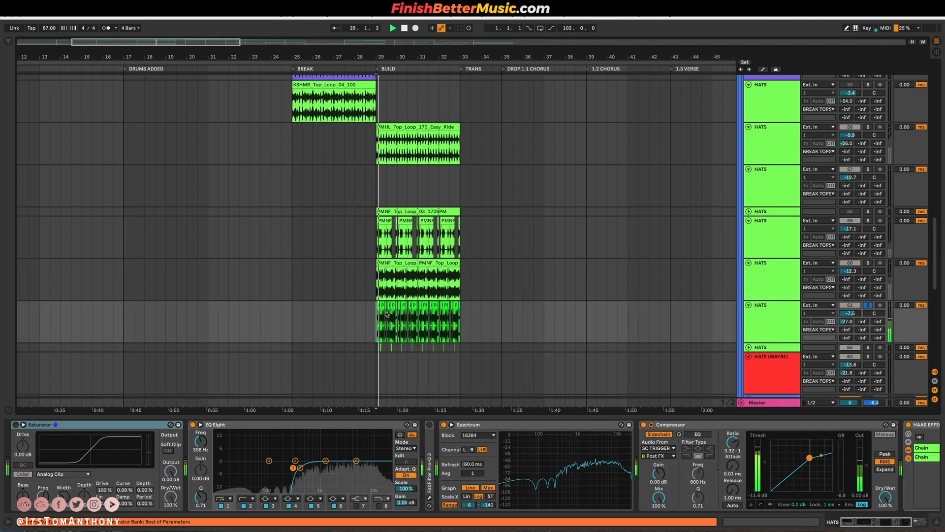
pyautogui.scroll(3, 387, 314)
pyautogui.click(869, 263)
pyautogui.press('space')
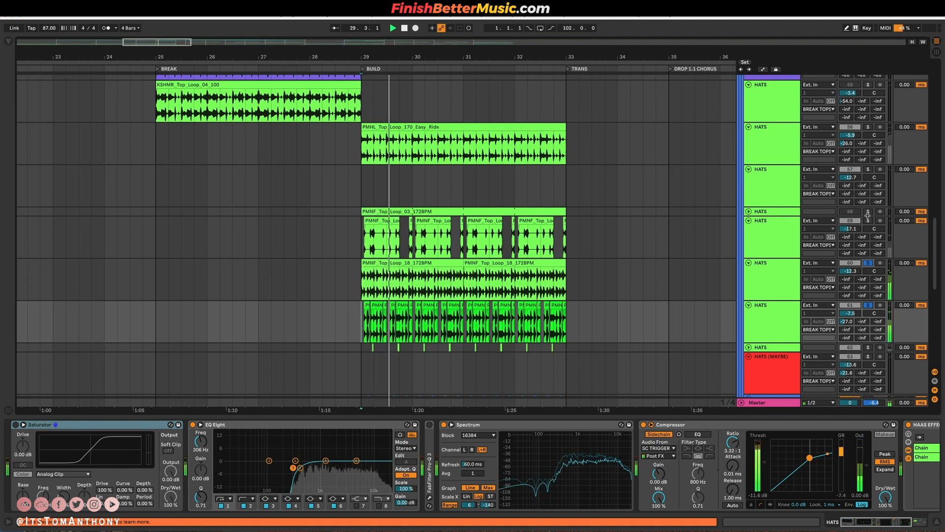
# Add HATS tracks 59 and 56 to the solo and play the combined layers through the end of BUILD.
pyautogui.click(869, 221)
pyautogui.press('space')
pyautogui.press('space')
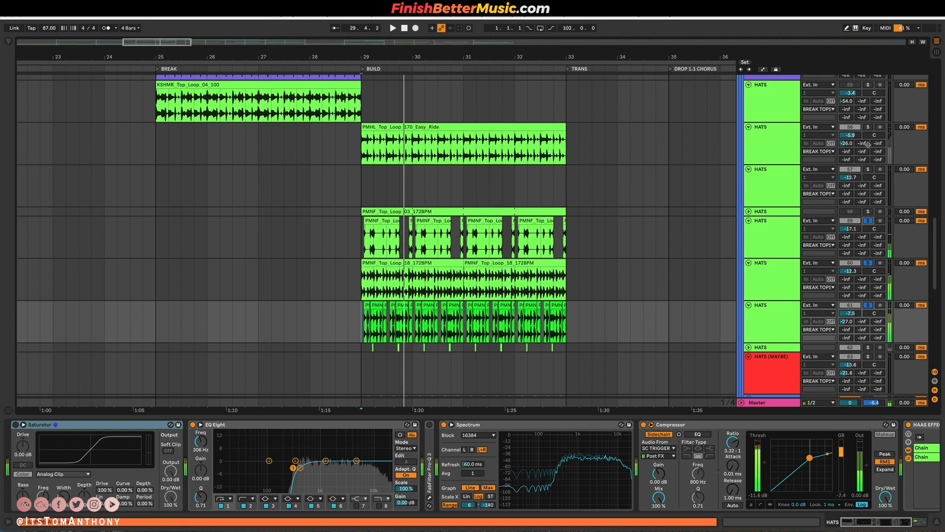
pyautogui.click(867, 127)
pyautogui.press('space')
pyautogui.press('space')
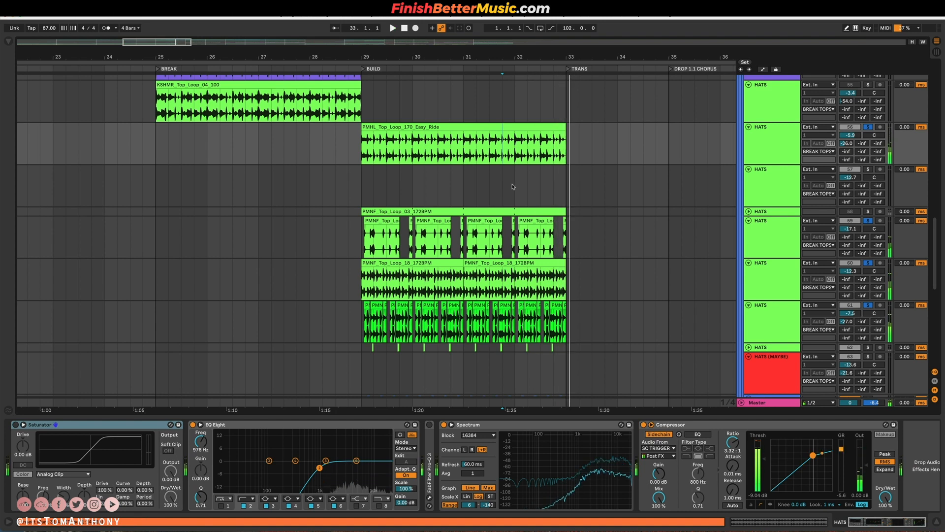
# Fold the BREAK TOPS tracks, and unfold and solo the SNARE group to play its layers from bar 29.
pyautogui.scroll(-4, 512, 186)
pyautogui.scroll(3, 585, 204)
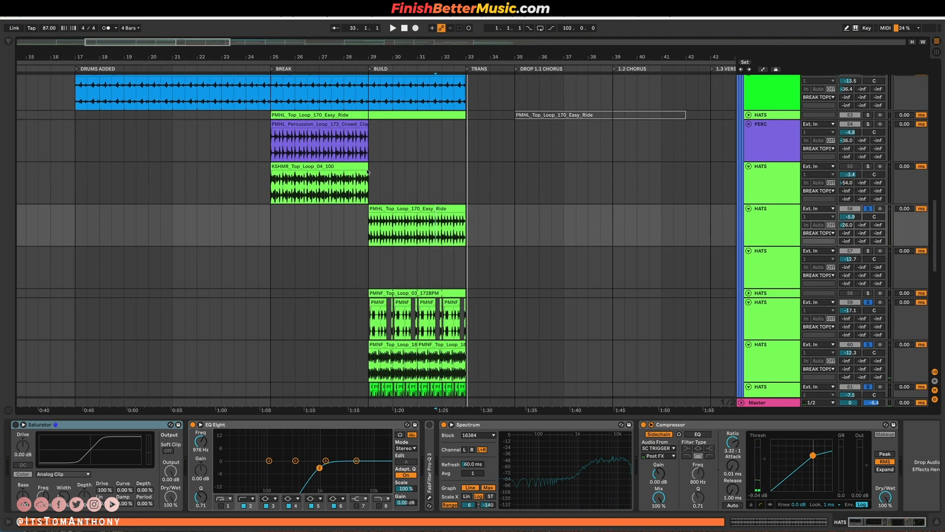
pyautogui.keyDown('alt'); pyautogui.click(749, 166); pyautogui.keyUp('alt')
pyautogui.click(478, 248)
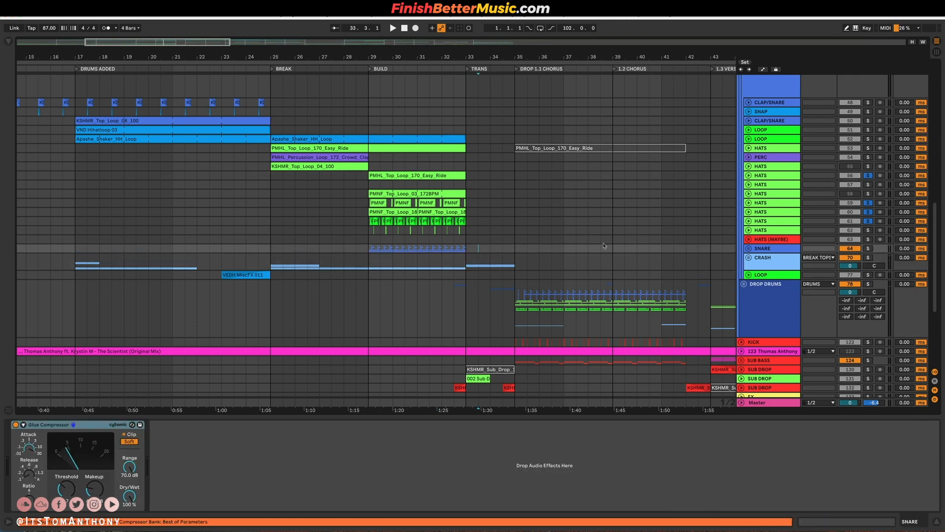
pyautogui.click(748, 248)
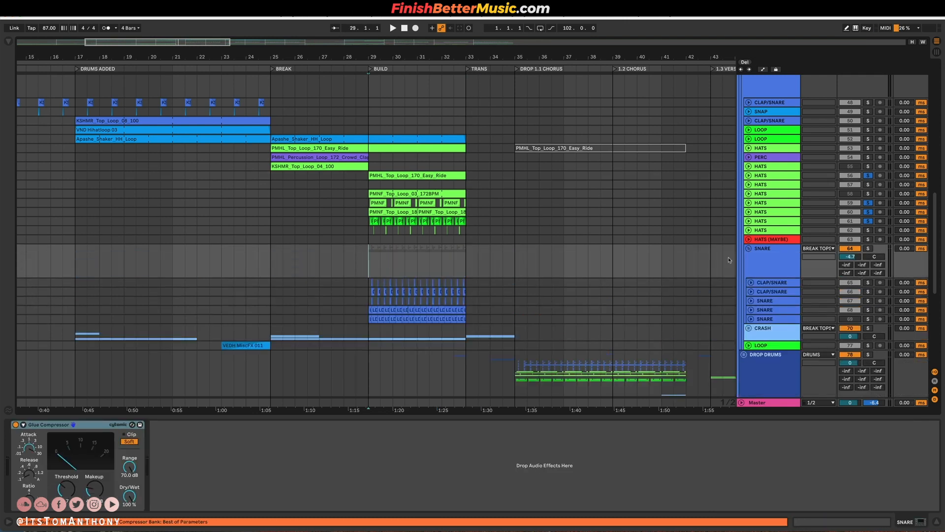
pyautogui.click(868, 248)
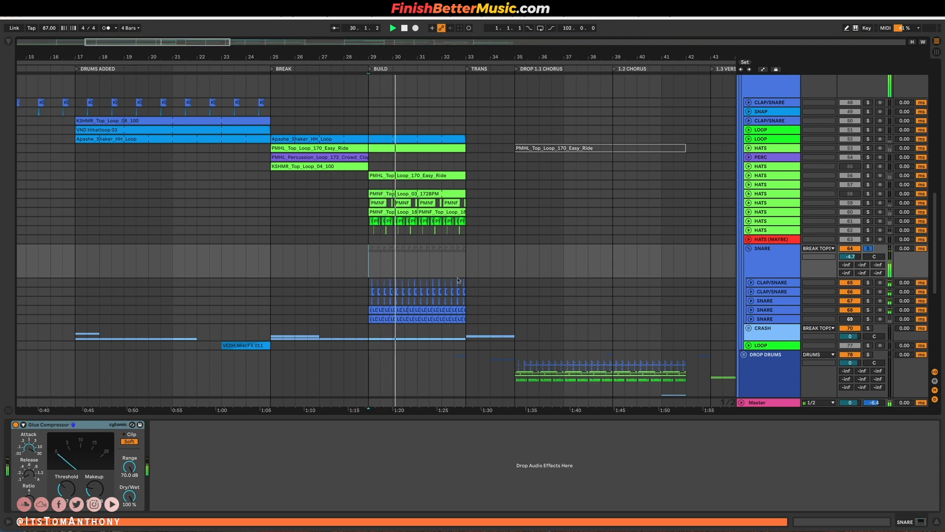
# Stop playback and review the KICK pattern in the BUILD section.
pyautogui.scroll(1, 413, 296)
pyautogui.scroll(10, 492, 280)
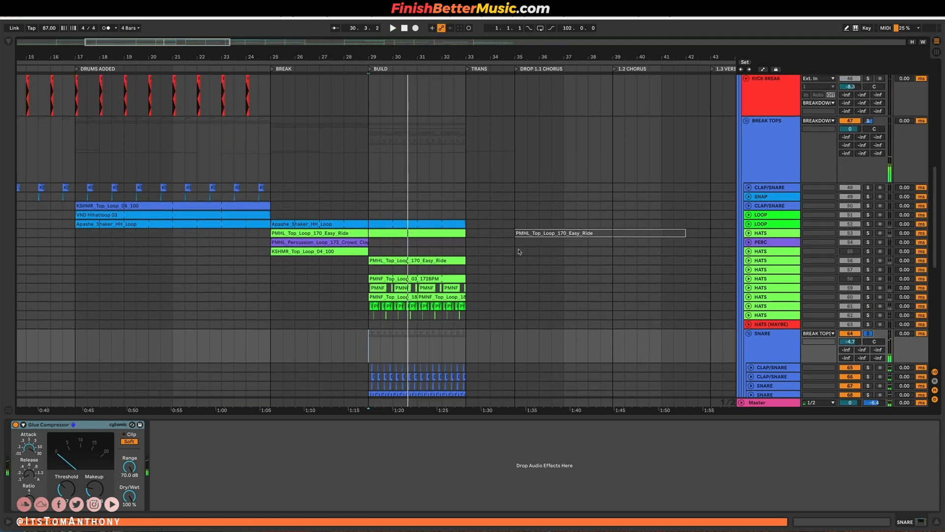
pyautogui.scroll(-10, 497, 236)
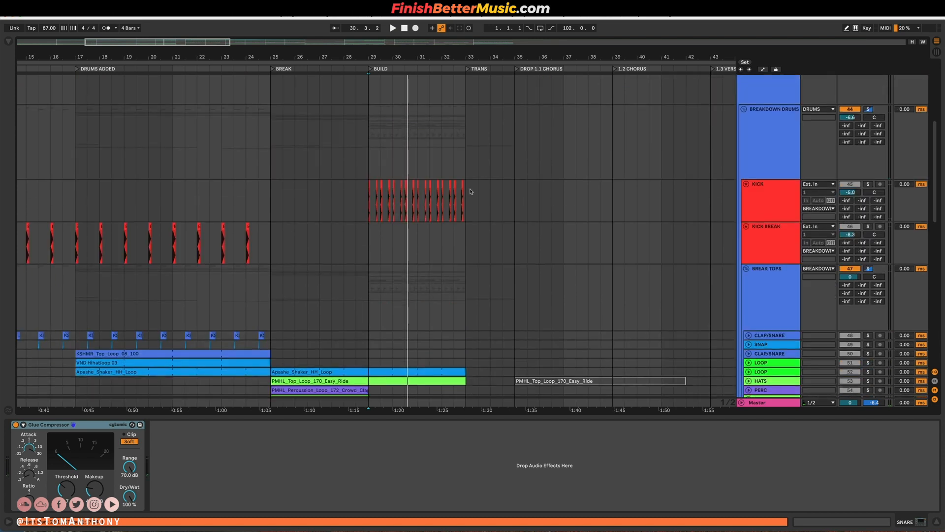
pyautogui.hscroll(-4, 463, 194)
# Unfold the SOUNDS group and its tracks to show the adlib, lead and atmosphere clips.
pyautogui.scroll(-5, 567, 236)
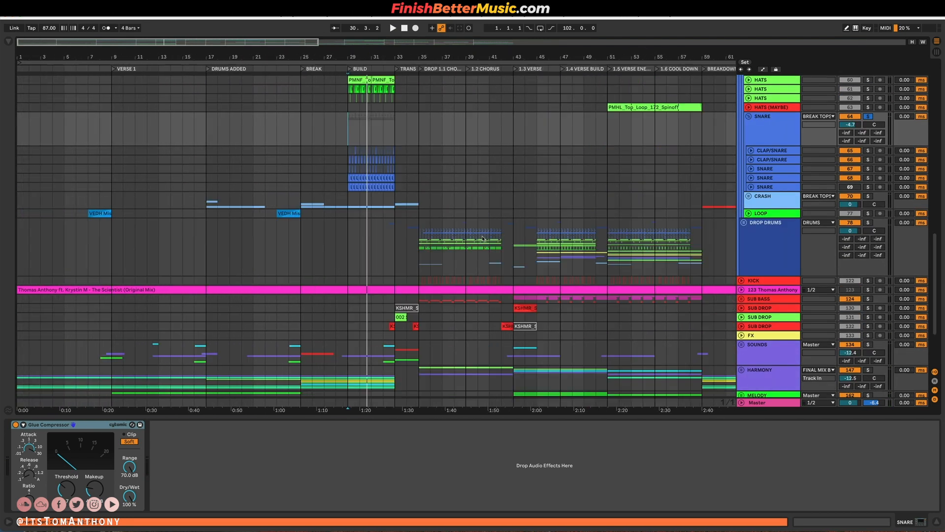
pyautogui.click(770, 246)
pyautogui.click(761, 292)
pyautogui.click(760, 300)
pyautogui.scroll(-4, 759, 298)
pyautogui.click(749, 284)
pyautogui.click(742, 279)
pyautogui.scroll(-5, 398, 287)
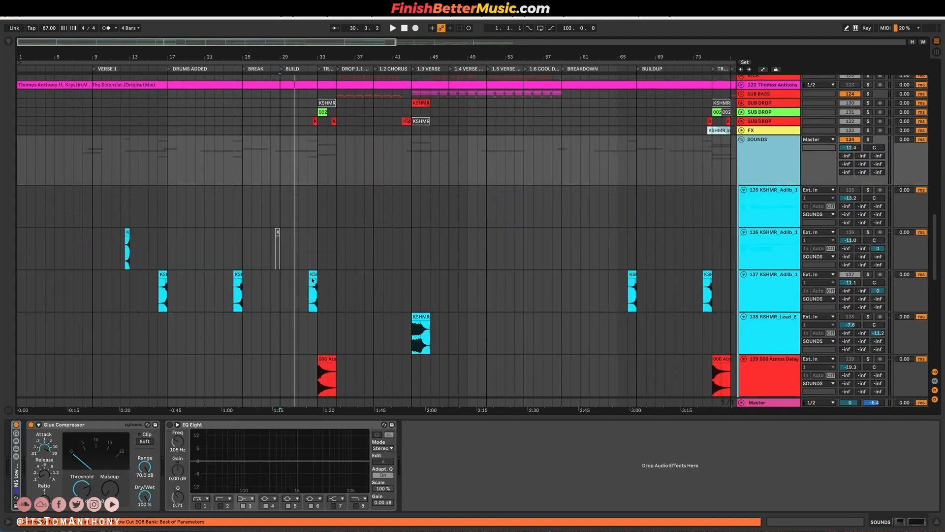
# Examine the SOUNDS clips from the KSHMR adlibs in VERSE 1 down to the Athmo and Tonal EFX tracks.
pyautogui.scroll(3, 110, 219)
pyautogui.click(112, 209)
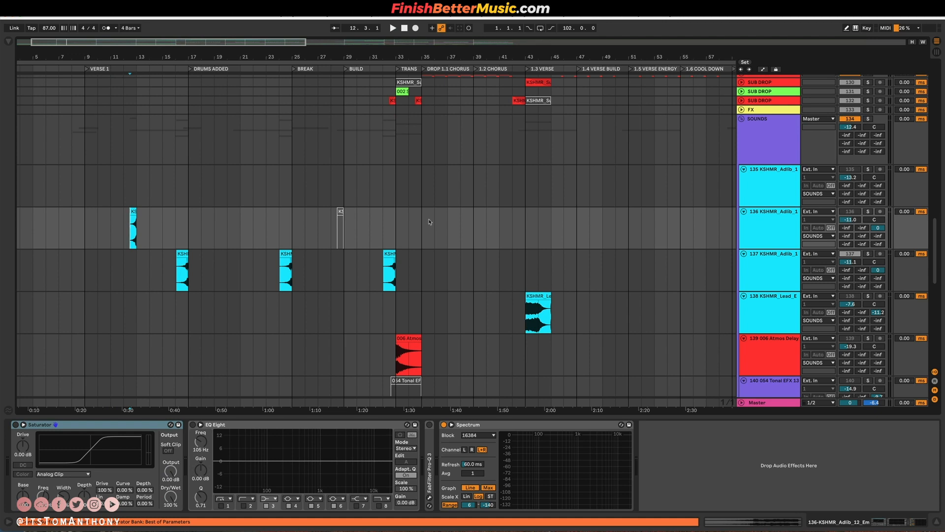
pyautogui.scroll(-4, 612, 231)
pyautogui.scroll(5, 825, 200)
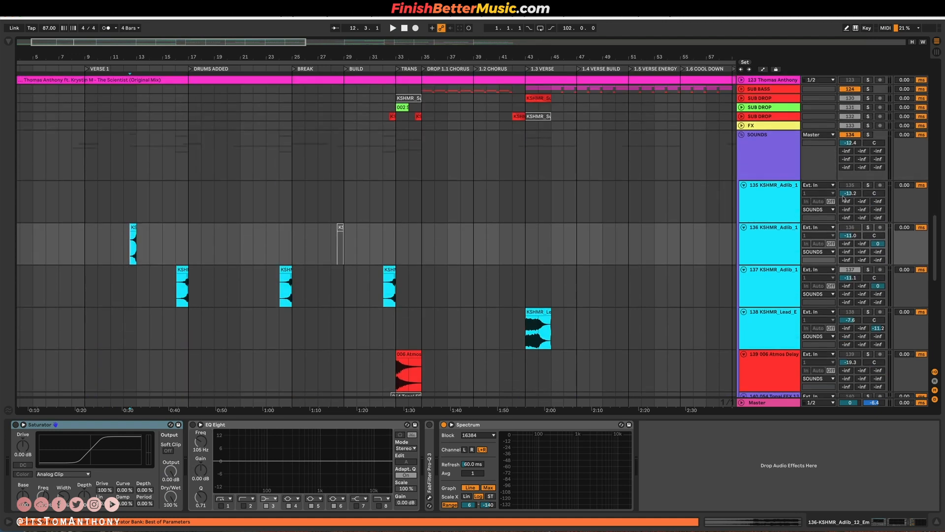
pyautogui.scroll(-8, 396, 232)
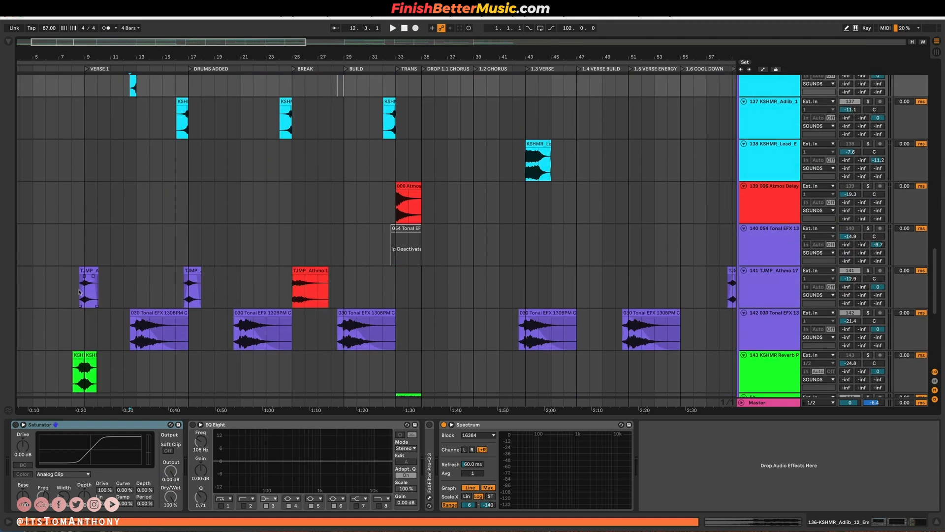
# Solo the SOUNDS group and play the first TJMP_Athmo clip on track 141 leading into VERSE 1.
pyautogui.click(81, 287)
pyautogui.press('space')
pyautogui.scroll(7, 781, 162)
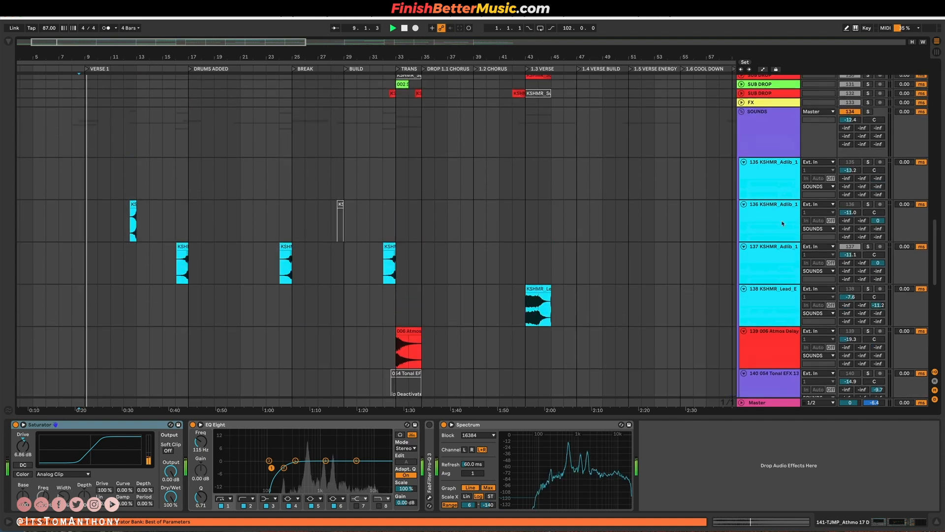
pyautogui.press('space')
pyautogui.press('space')
pyautogui.scroll(-9, 134, 294)
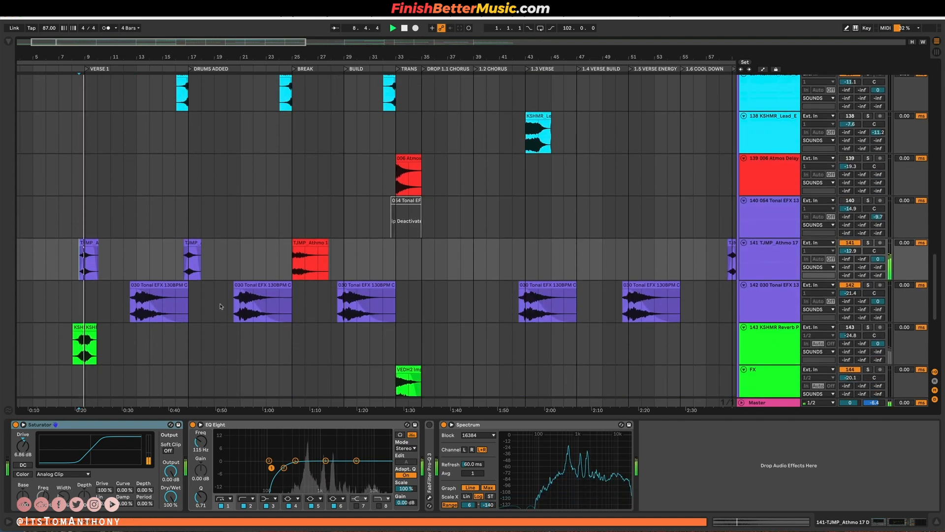
# Play the 030 Tonal EFX clip at bar 13 and the TJMP_Athmo clip leading into DRUMS ADDED.
pyautogui.click(183, 296)
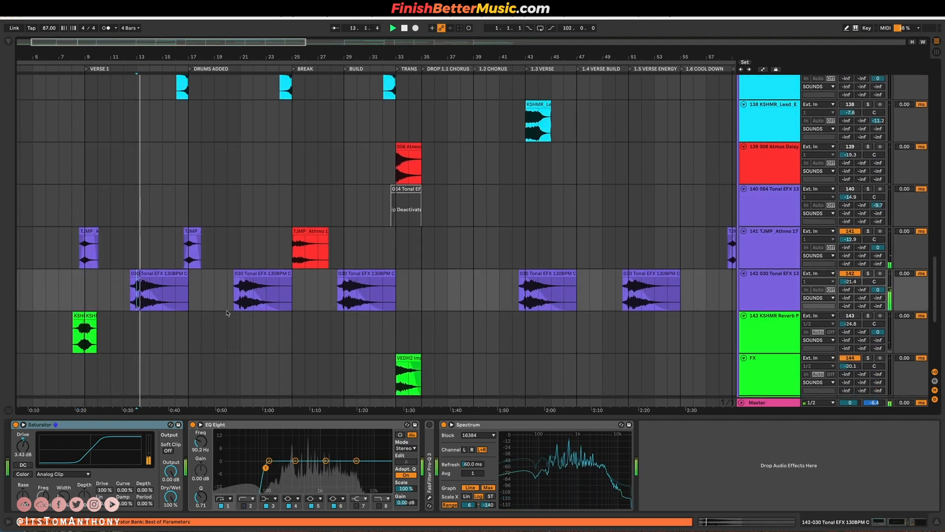
pyautogui.click(180, 251)
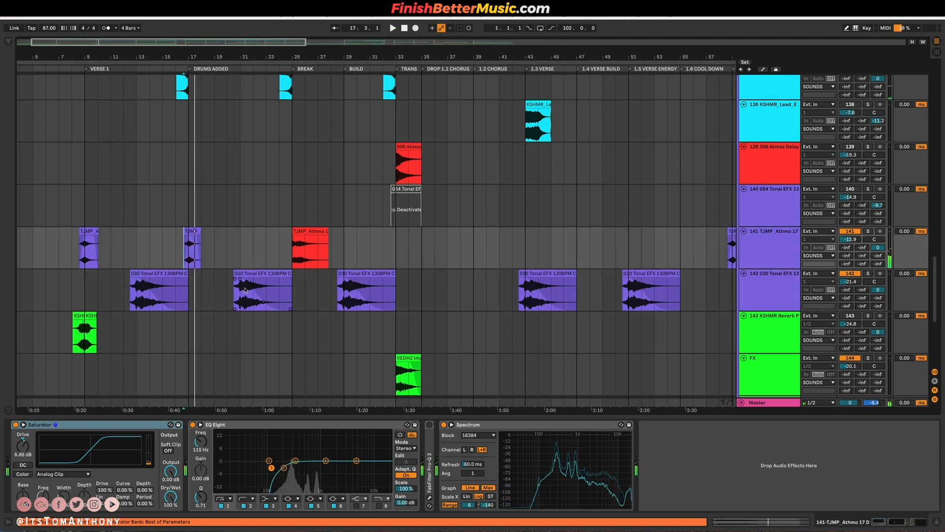
pyautogui.scroll(5, 335, 288)
pyautogui.scroll(-10, 378, 285)
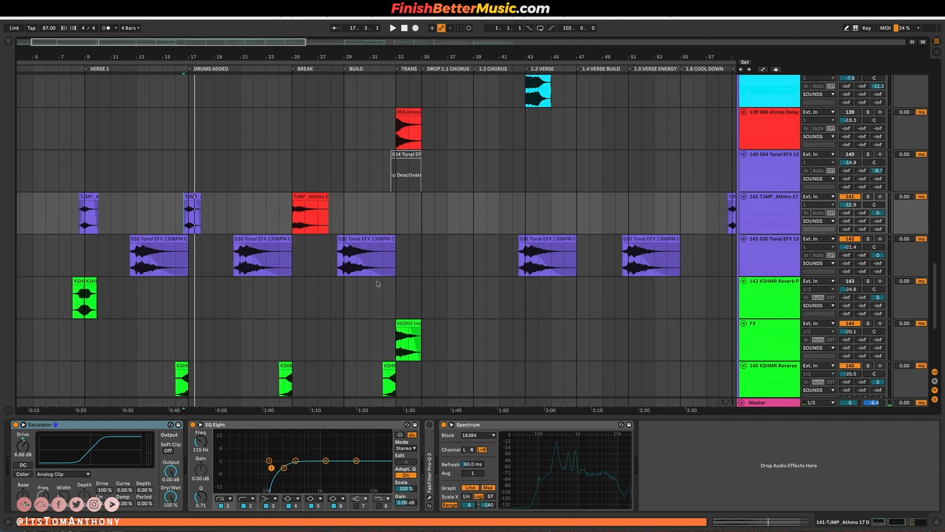
# Unfold the HARMONY group, solo its PAD track and play it from bar 9.
pyautogui.scroll(-4, 377, 284)
pyautogui.click(746, 269)
pyautogui.click(745, 279)
pyautogui.click(742, 278)
pyautogui.scroll(-8, 227, 290)
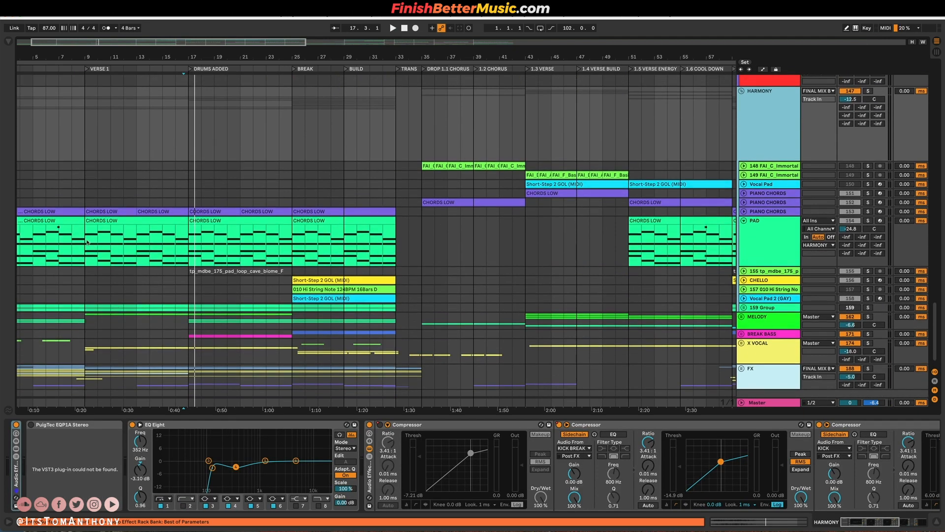
pyautogui.click(88, 241)
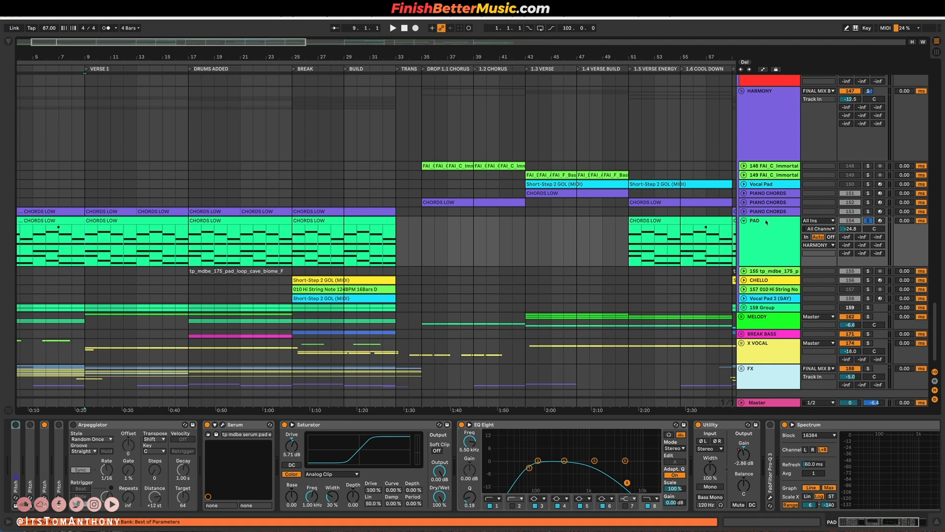
pyautogui.press('space')
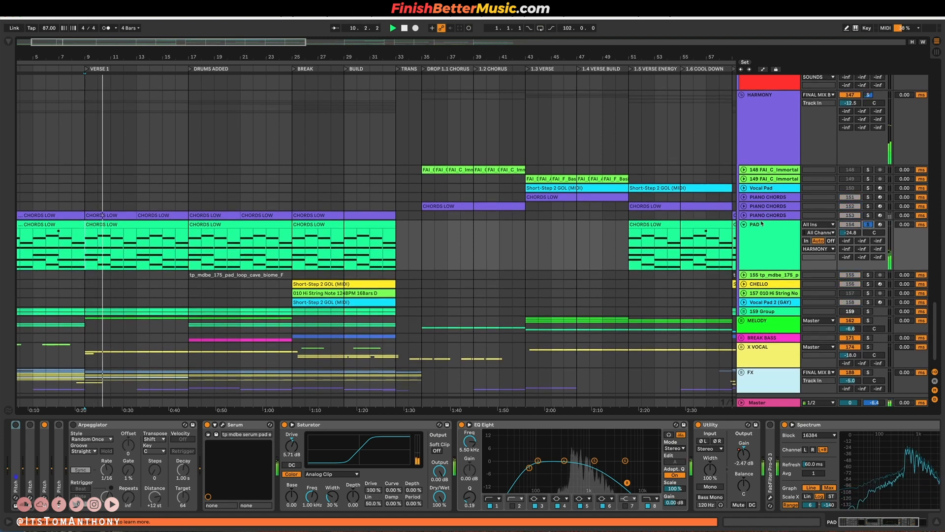
# Unfold PIANO CHORDS track 153 and solo it in place of PAD to play its VERSE 1 chords.
pyautogui.click(744, 216)
pyautogui.scroll(-2, 637, 240)
pyautogui.click(869, 174)
pyautogui.press('space')
pyautogui.press('space')
pyautogui.scroll(-1, 476, 213)
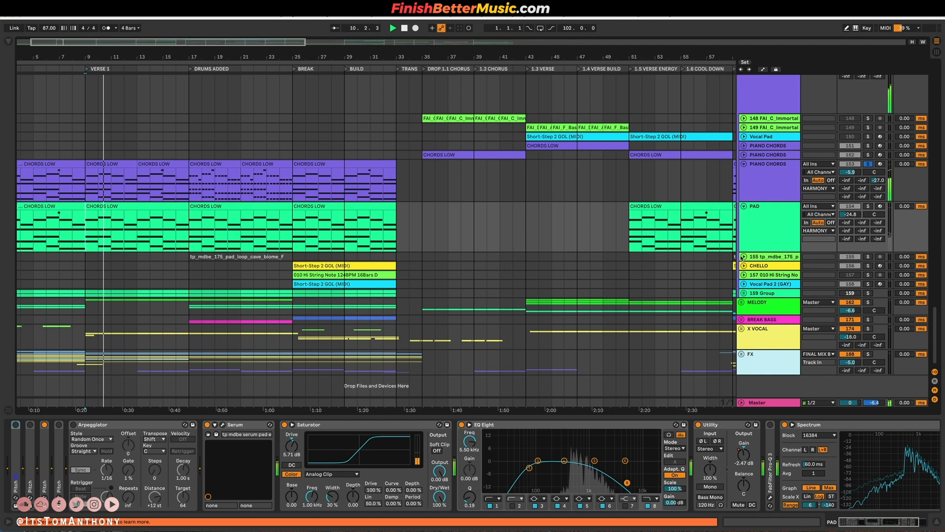
# Add PAD to the PIANO CHORDS solo, listen to both layers together and stop playback.
pyautogui.click(745, 302)
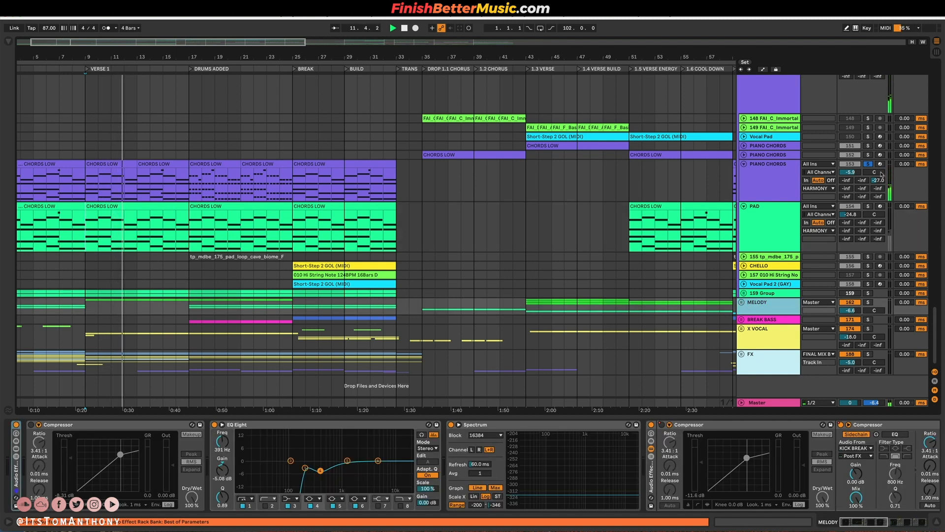
pyautogui.click(869, 207)
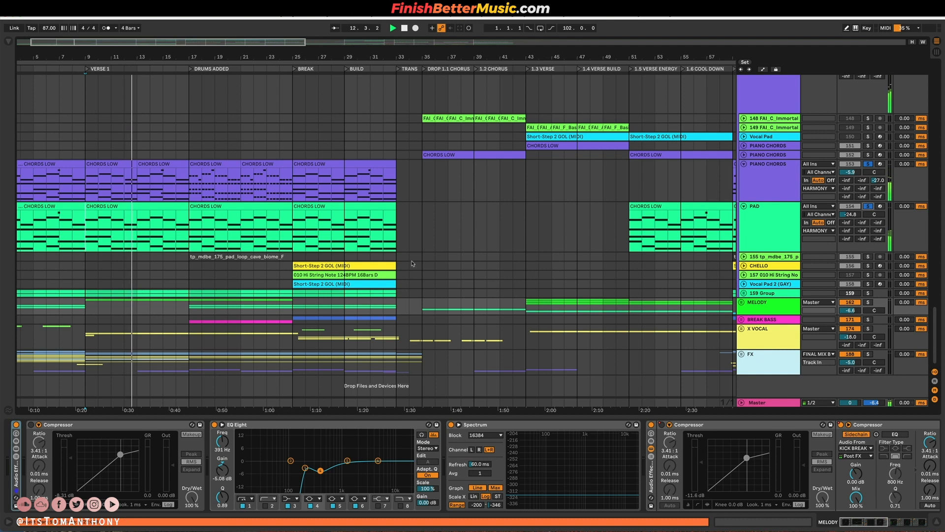
pyautogui.hscroll(-1, 414, 263)
pyautogui.press('space')
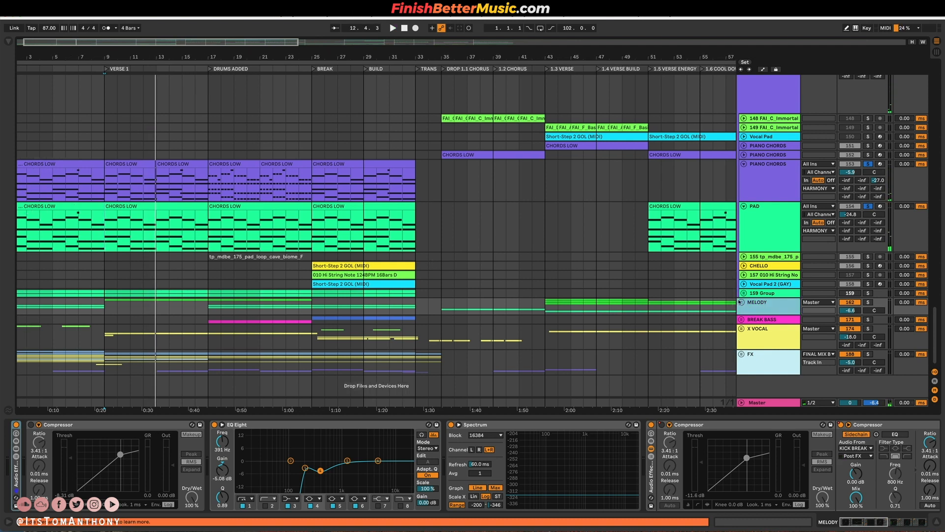
# Unfold the MELODY group, solo the first COUNTER MELODY track and play it from the start of VERSE 1.
pyautogui.click(741, 302)
pyautogui.scroll(-10, 854, 235)
pyautogui.click(868, 235)
pyautogui.press('space')
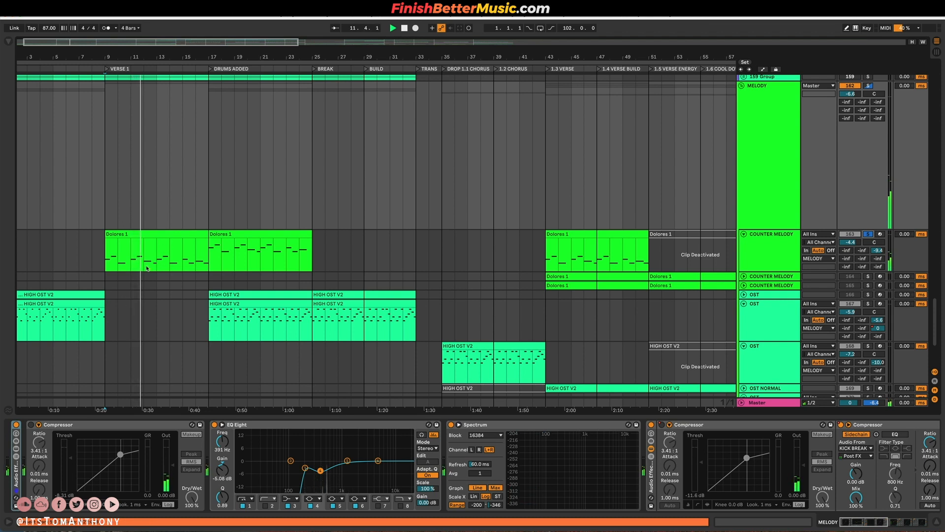
# Play the soloed piano chords, pad and counter melody from DRUMS ADDED at bar 17, adding OST track 167 to the solo.
pyautogui.scroll(-5, 148, 267)
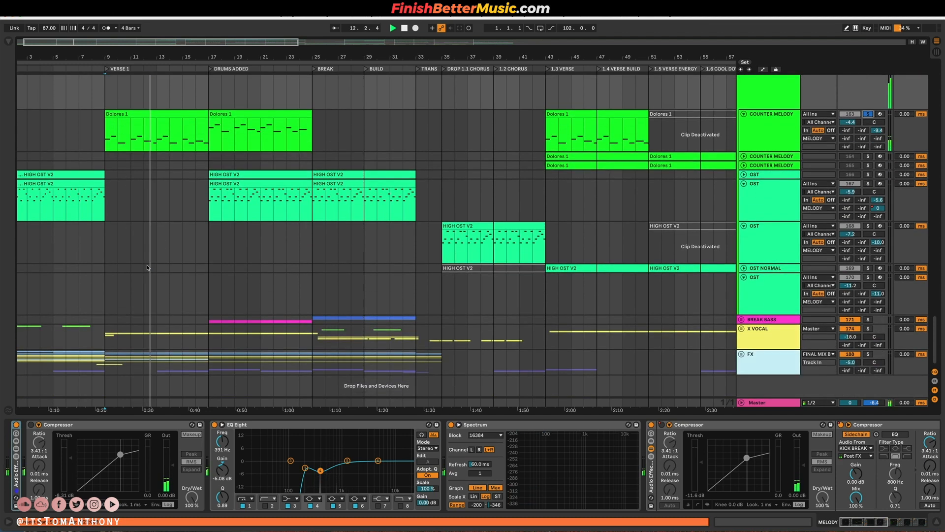
pyautogui.scroll(5, 206, 239)
pyautogui.scroll(5, 206, 239)
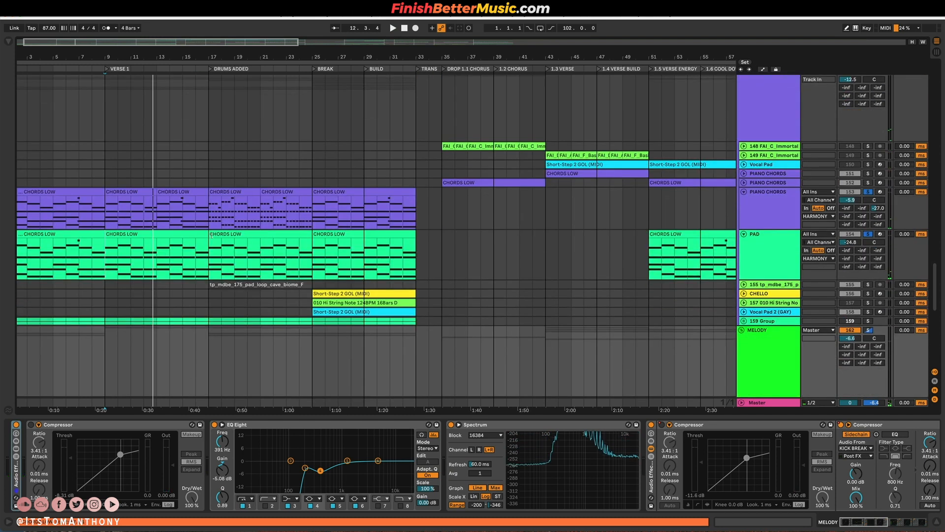
pyautogui.click(209, 241)
pyautogui.click(207, 248)
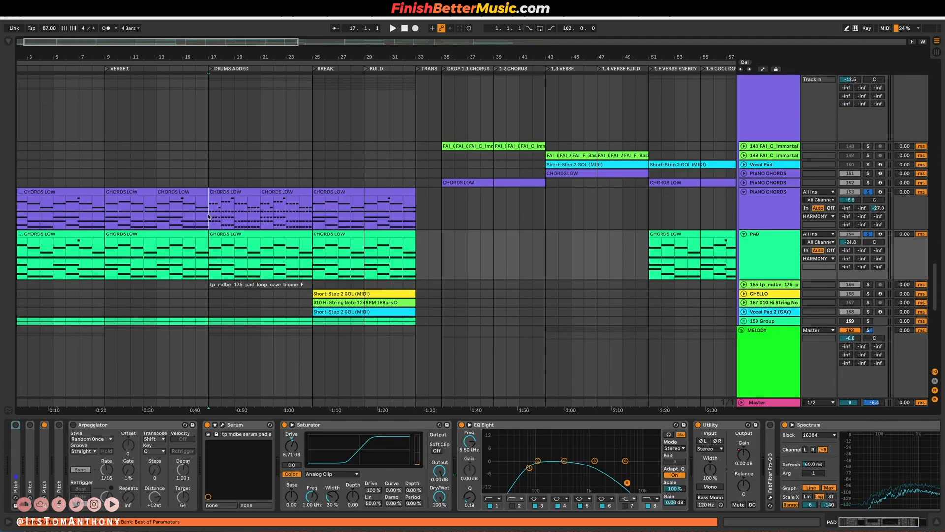
pyautogui.click(208, 216)
pyautogui.scroll(-5, 208, 236)
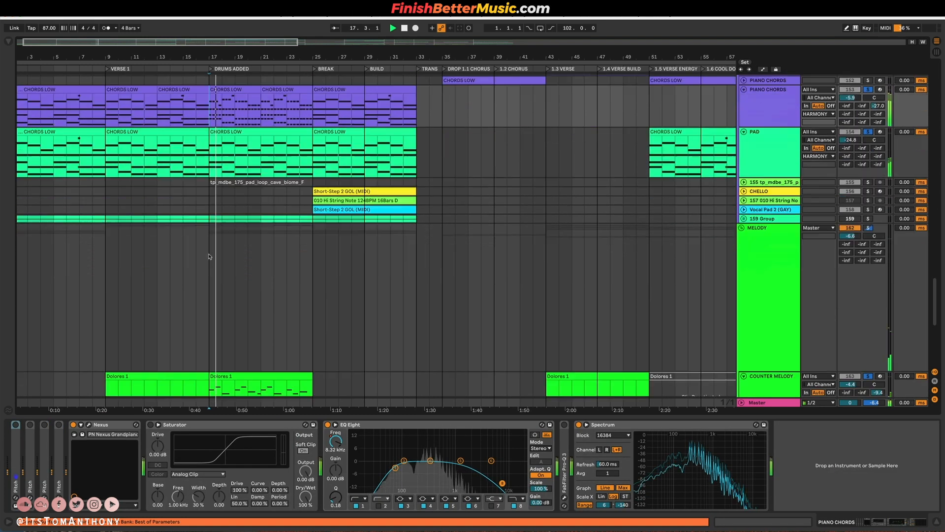
pyautogui.scroll(-8, 209, 256)
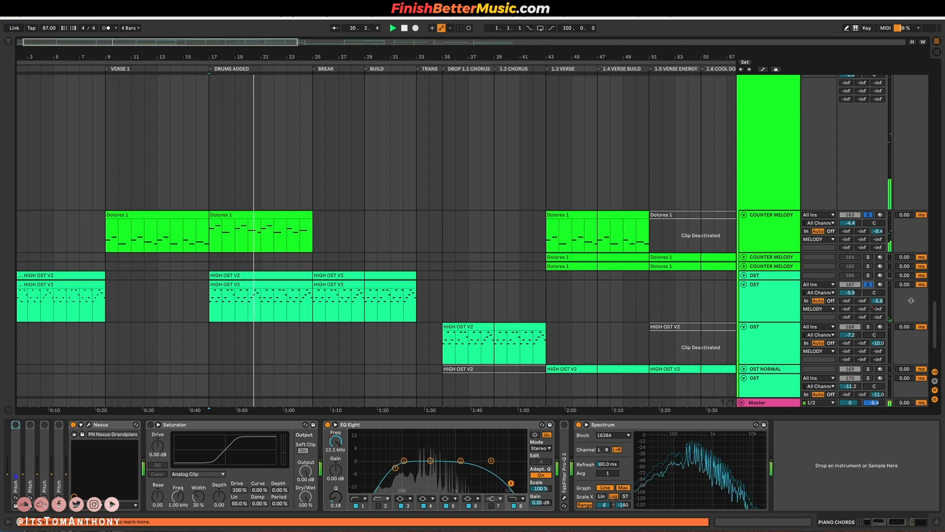
# Show automation and display the EQ Eight 1 Frequency A envelope on OST track 167, moving the start position into the BREAK section.
pyautogui.click(771, 292)
pyautogui.press('a')
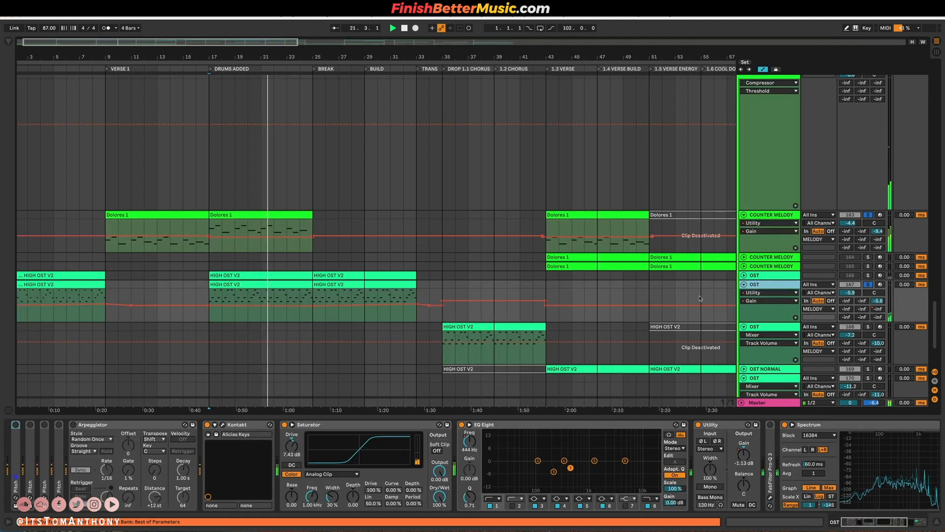
pyautogui.click(766, 294)
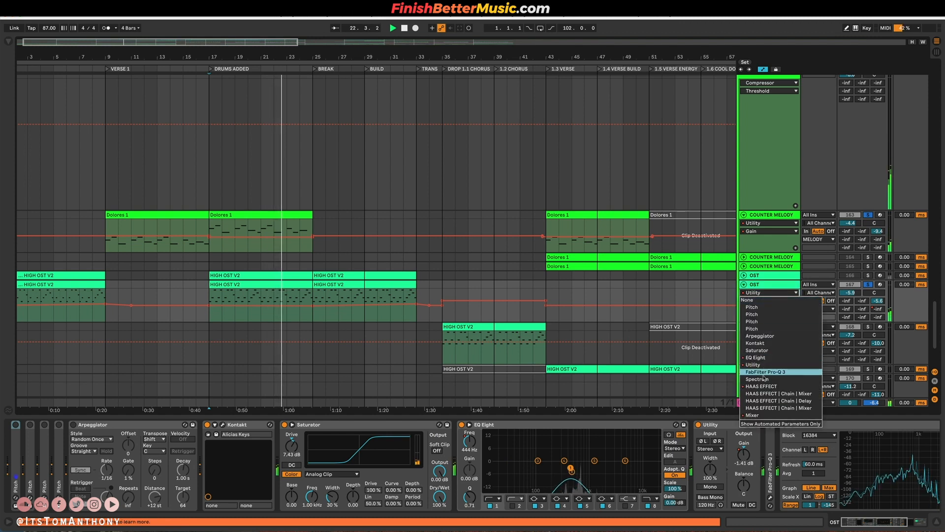
pyautogui.click(756, 357)
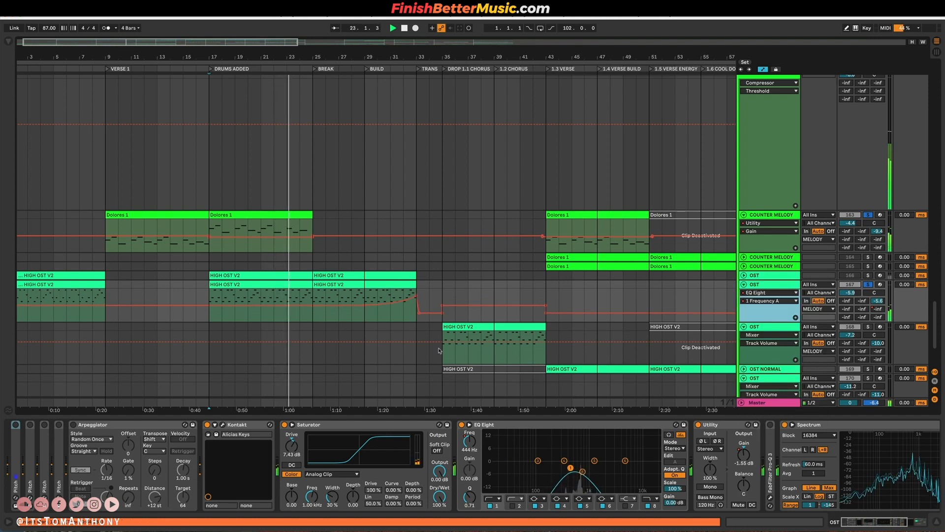
pyautogui.click(341, 298)
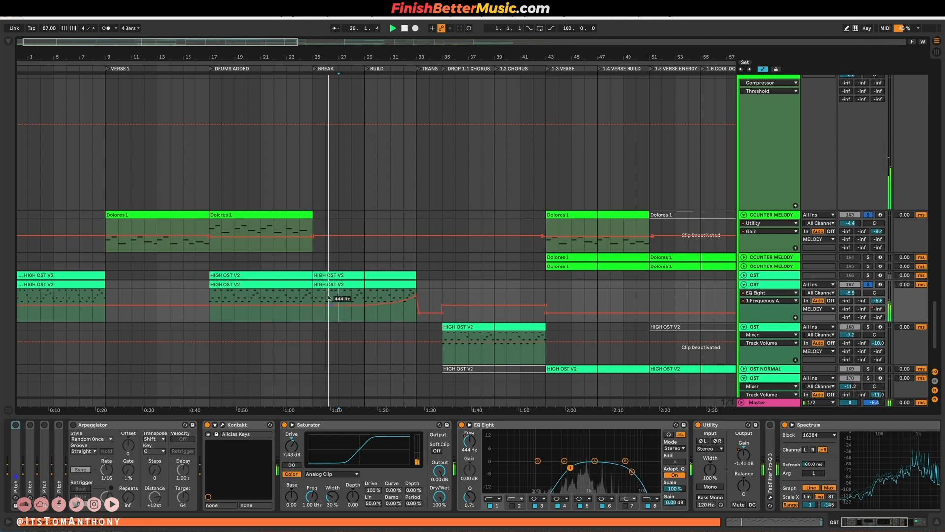
# Clear the track solos and unfold the CHELLO, track 155 pad loop and Vocal Pad 2 tracks in the HARMONY group.
pyautogui.scroll(10, 307, 233)
pyautogui.scroll(7, 306, 232)
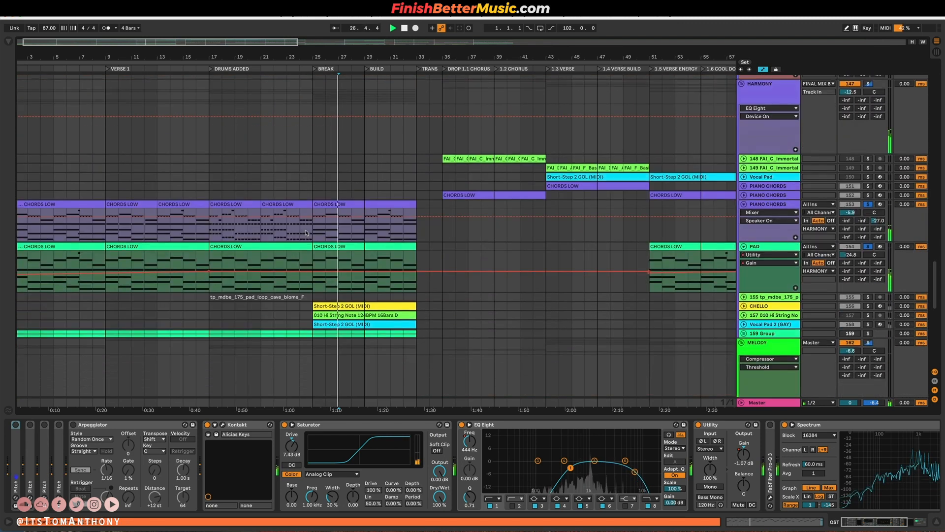
pyautogui.scroll(-7, 306, 232)
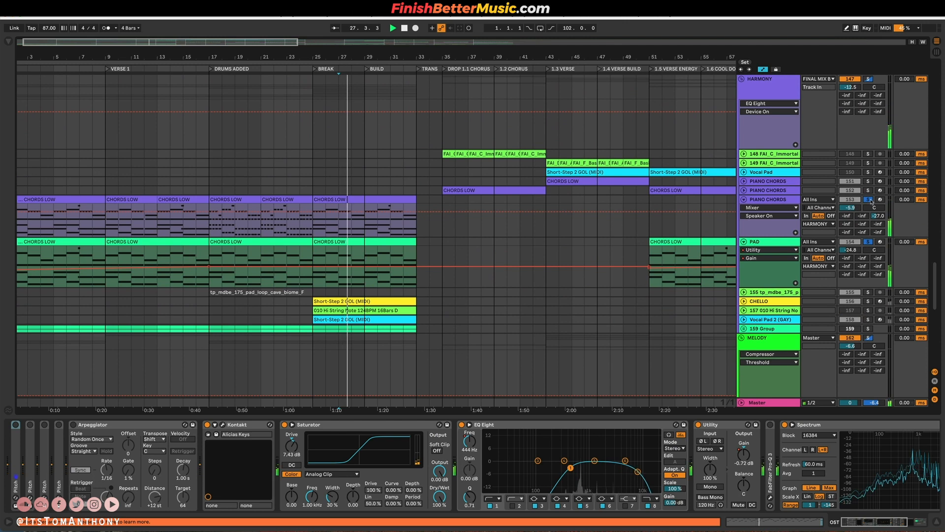
pyautogui.scroll(-5, 494, 274)
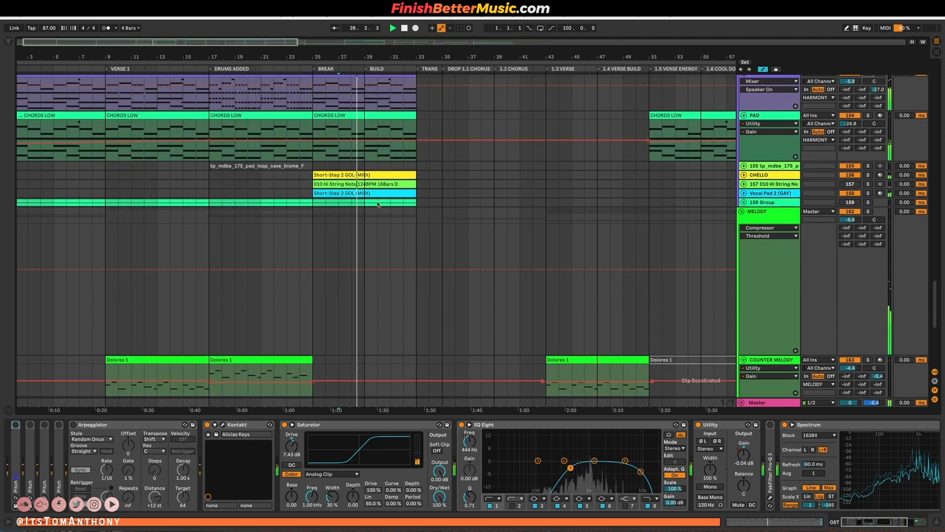
pyautogui.click(744, 175)
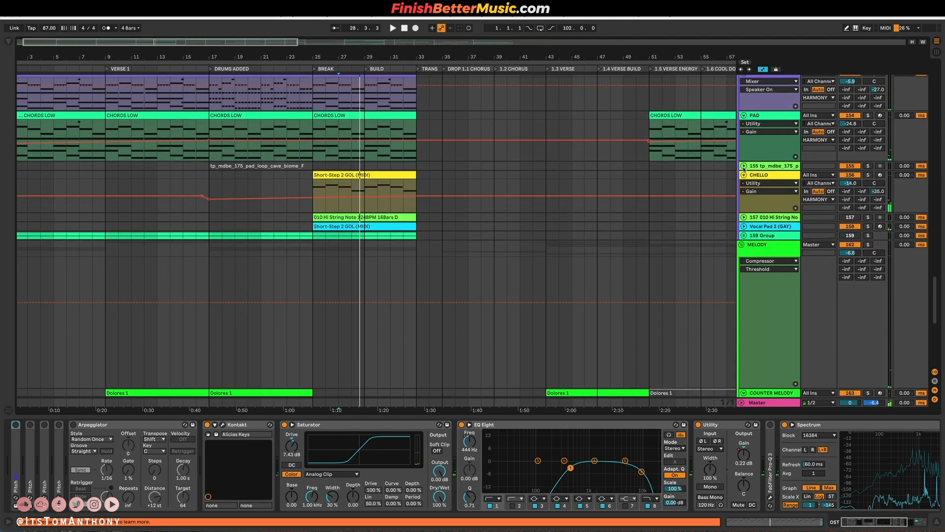
pyautogui.click(744, 166)
pyautogui.moveTo(313, 220); pyautogui.dragTo(467, 241)
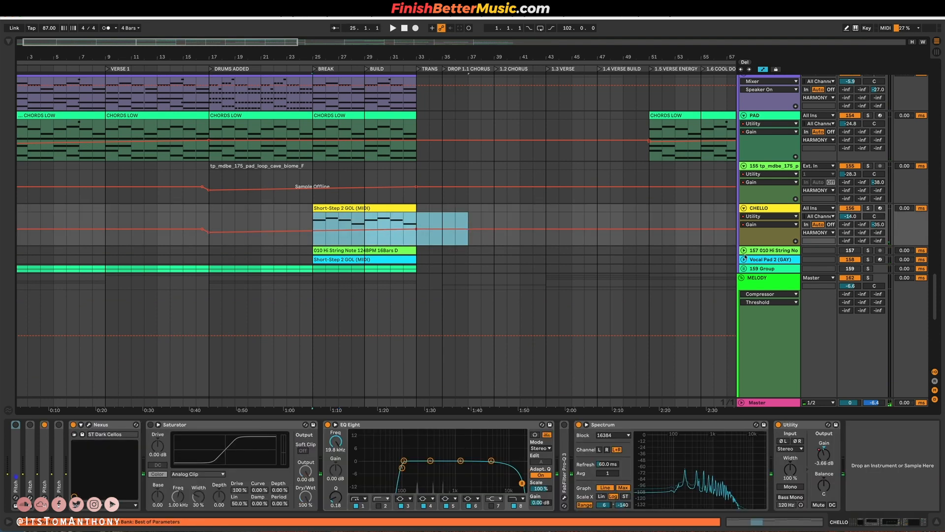
pyautogui.click(744, 259)
# Play the BREAK section from bar 25, briefly toggling the solo on Vocal Pad 2.
pyautogui.click(317, 289)
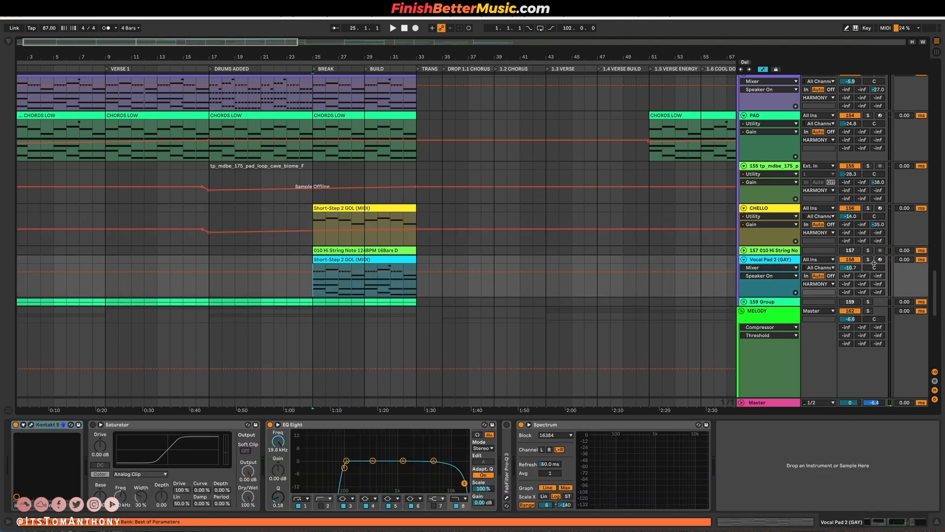
pyautogui.press('space')
pyautogui.click(869, 260)
pyautogui.click(869, 259)
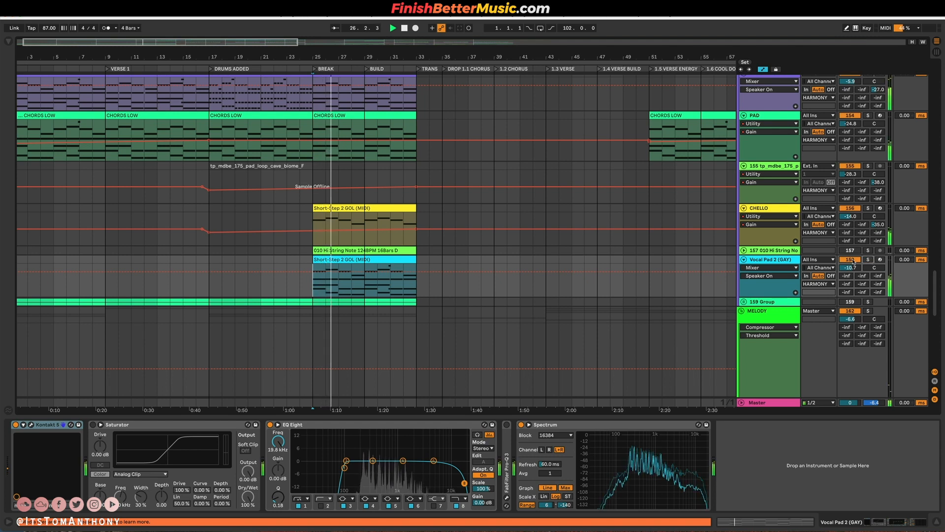
# Unfold the BREAK BASS group below the melody tracks and stop playback.
pyautogui.scroll(-3, 391, 268)
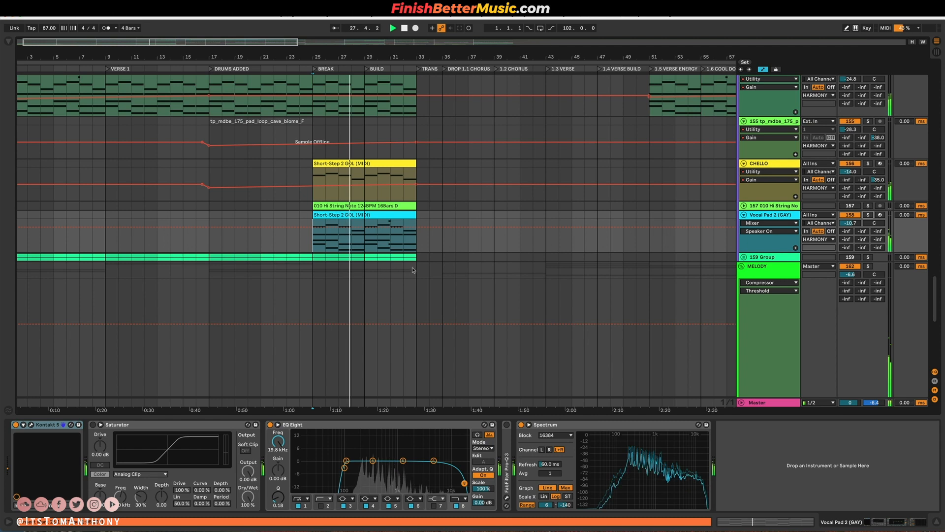
pyautogui.scroll(-15, 392, 272)
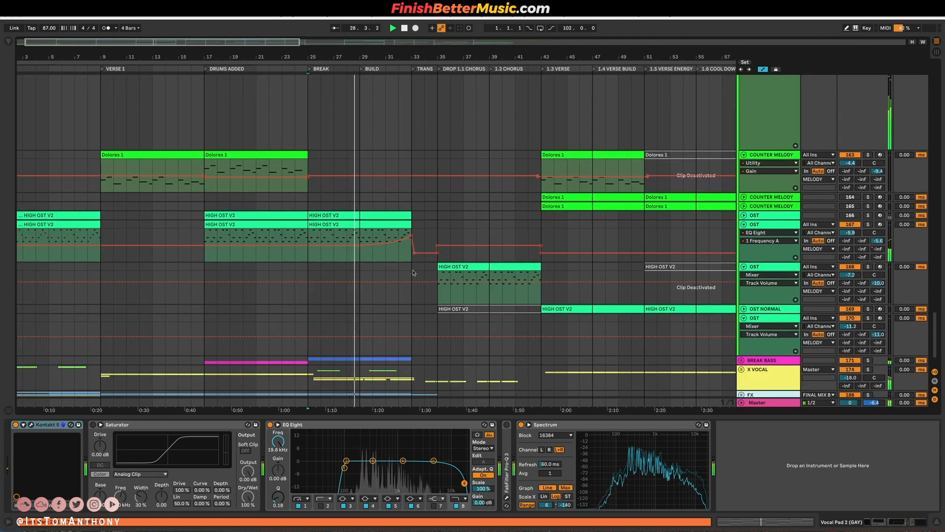
pyautogui.scroll(-3, 772, 340)
pyautogui.click(764, 320)
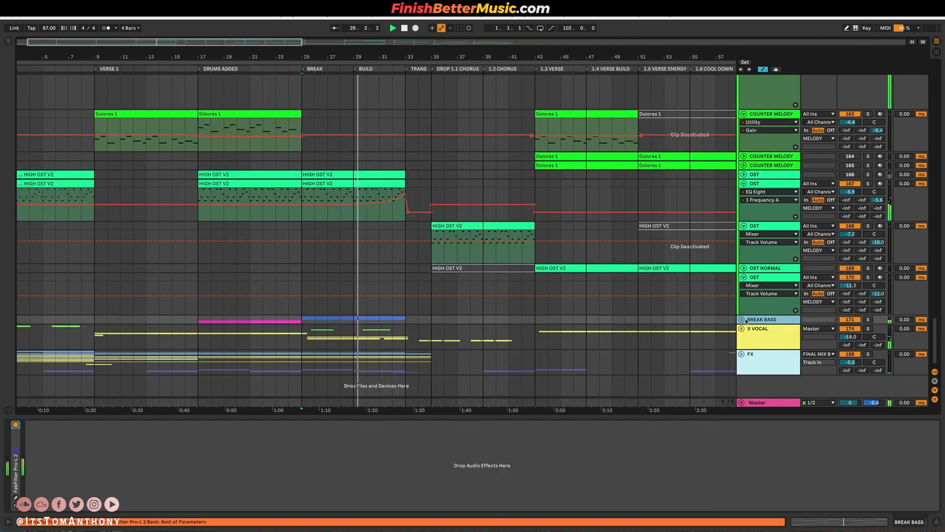
pyautogui.click(741, 320)
pyautogui.press('space')
pyautogui.scroll(-7, 599, 318)
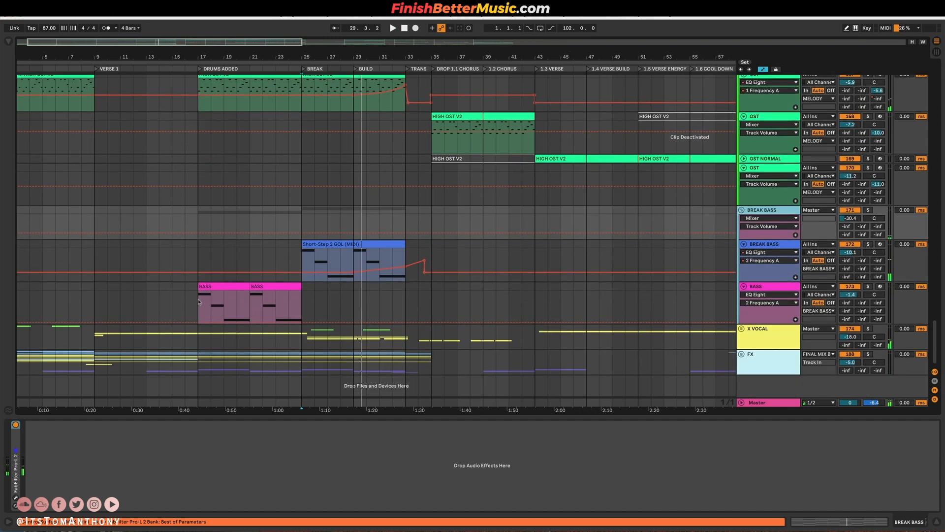
# Solo the BASS track and play its DRUMS ADDED part from bar 17.
pyautogui.click(198, 302)
pyautogui.moveTo(200, 256); pyautogui.dragTo(393, 259)
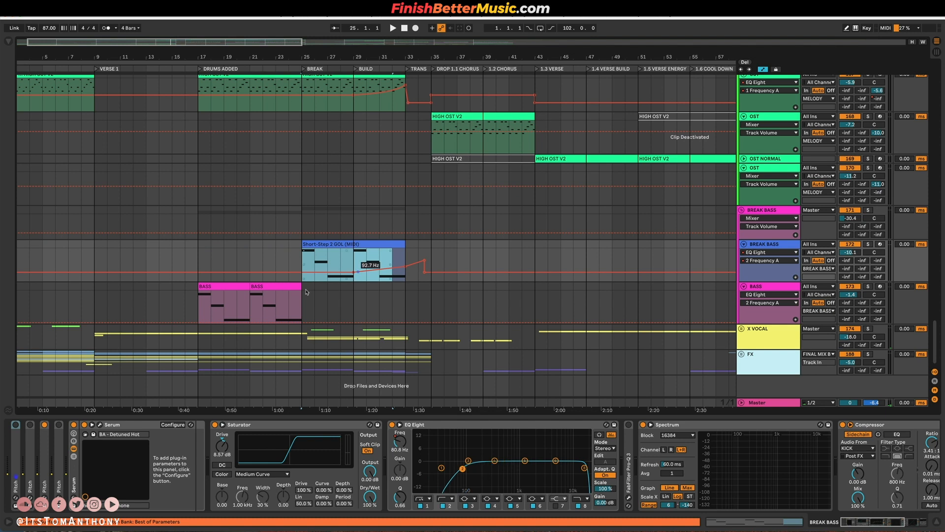
pyautogui.click(199, 305)
pyautogui.click(869, 286)
pyautogui.press('space')
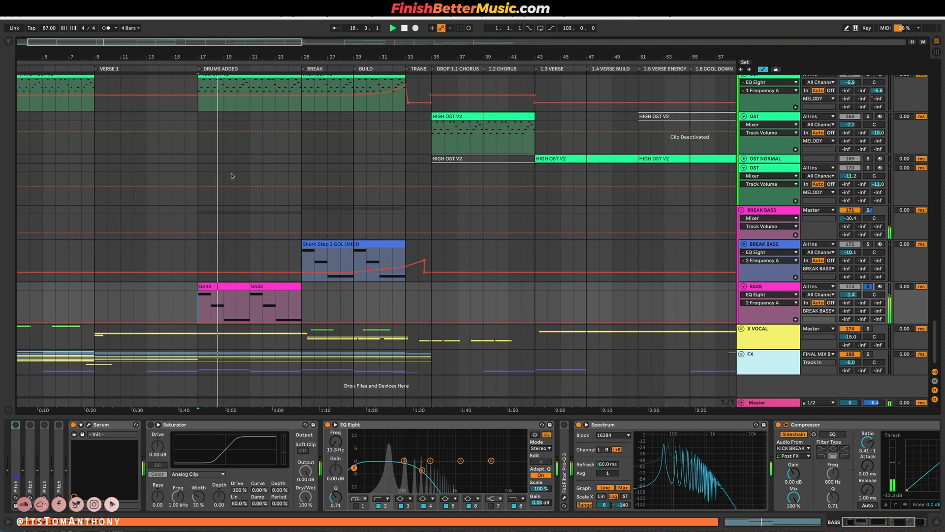
# Stop the BASS playback, solo BREAK BASS track 172 in its place and play it from the BREAK at bar 25.
pyautogui.click(306, 262)
pyautogui.press('space')
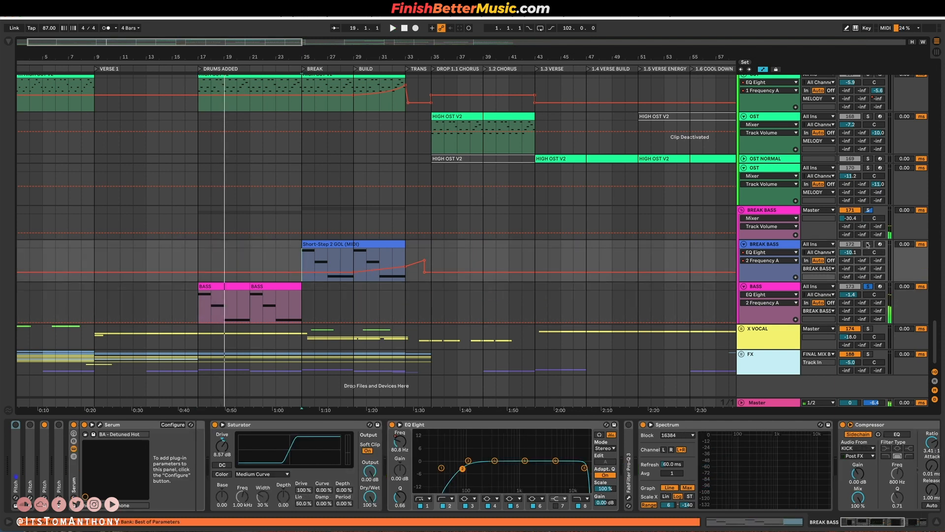
pyautogui.press('space')
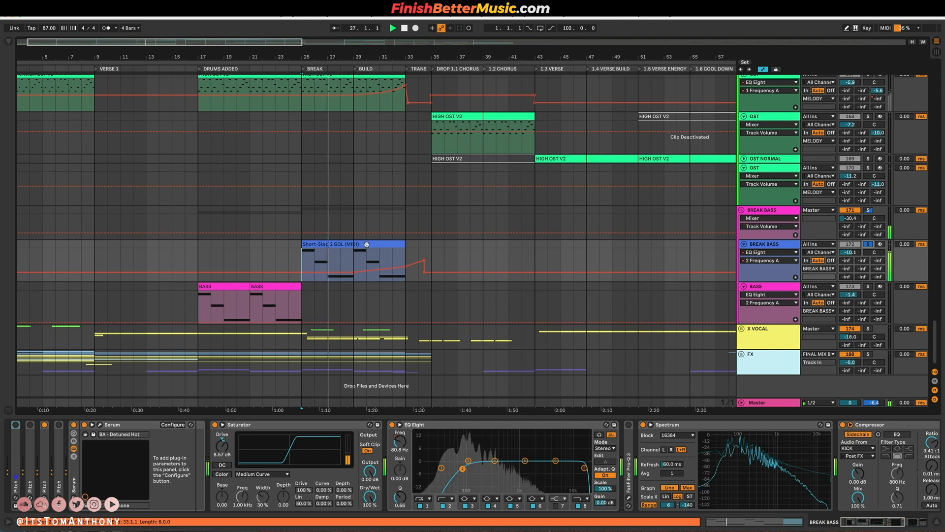
# Review the harmony and bass tracks around the BREAK, clear the BREAK BASS solo and briefly play from bar 31.
pyautogui.scroll(15, 373, 245)
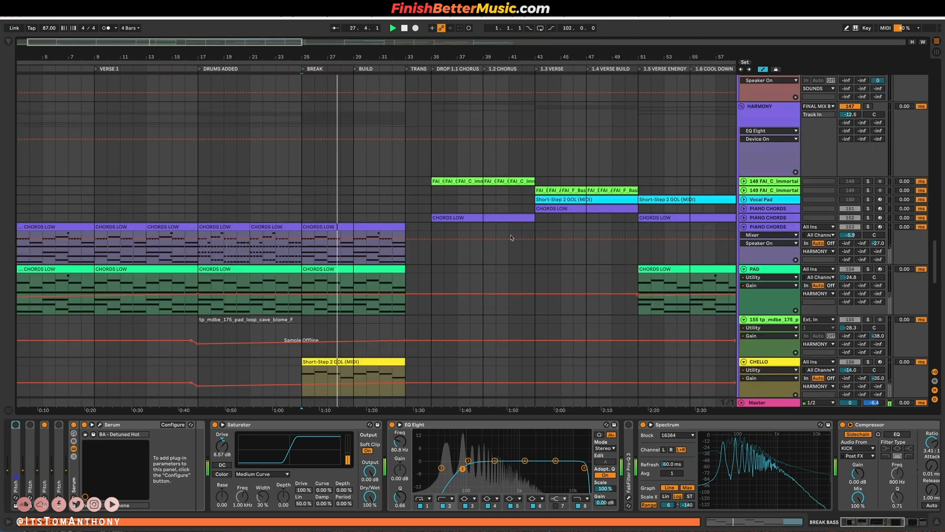
pyautogui.scroll(-15, 511, 238)
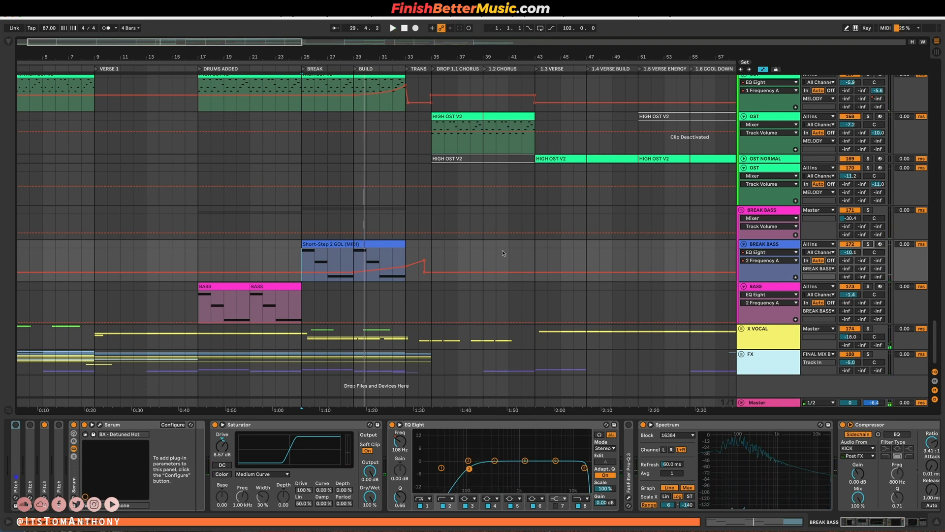
pyautogui.scroll(4, 420, 231)
pyautogui.scroll(-3, 420, 231)
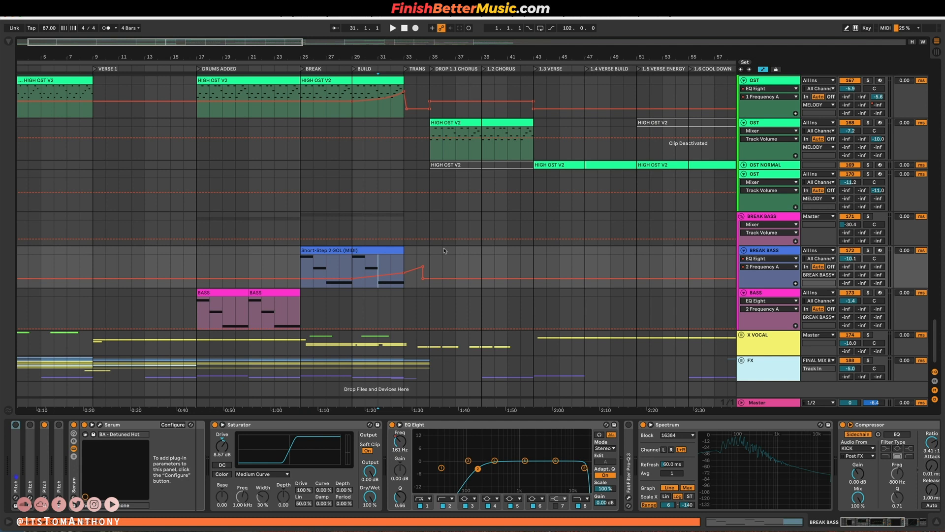
pyautogui.press('space')
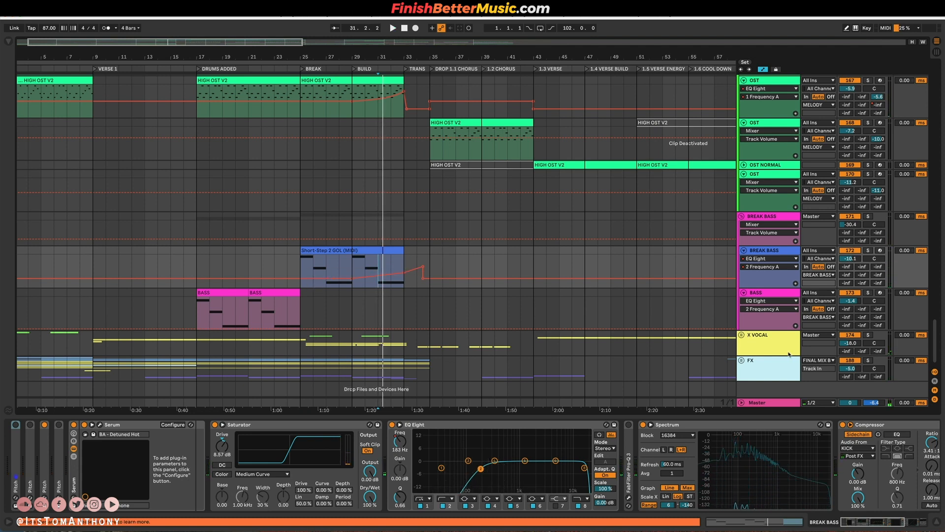
# Unfold the FX group and zoom the timeline out to show its ATMOS tracks across the whole song.
pyautogui.click(753, 374)
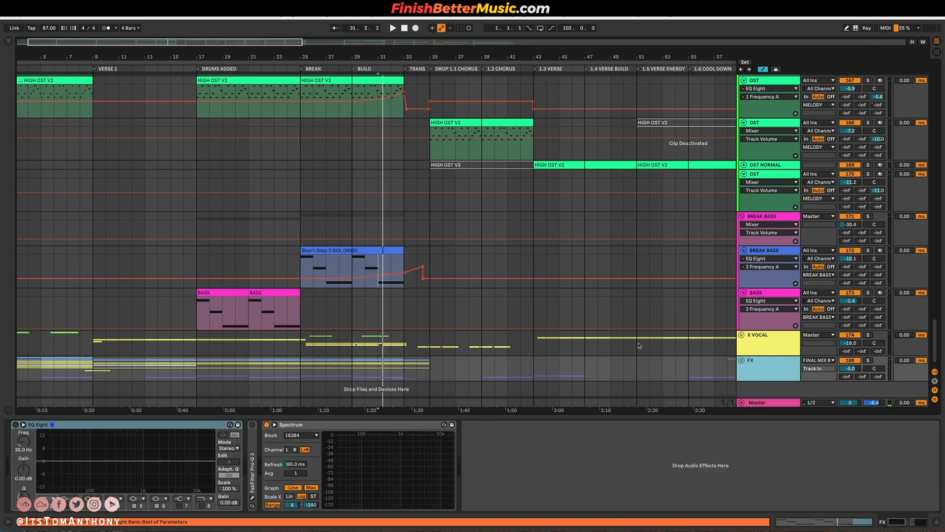
pyautogui.scroll(-1, 426, 325)
pyautogui.click(742, 354)
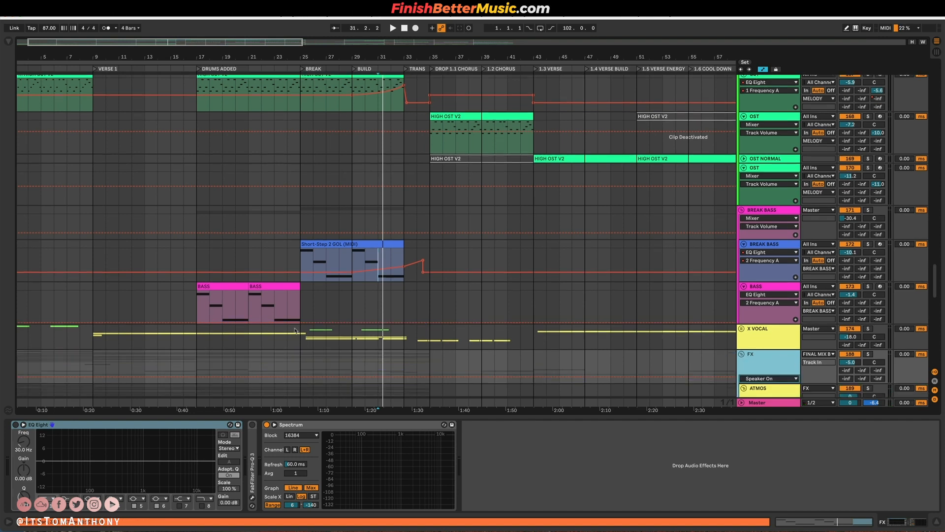
pyautogui.scroll(-8, 743, 357)
pyautogui.press('-')
pyautogui.press('-')
pyautogui.scroll(3, 107, 214)
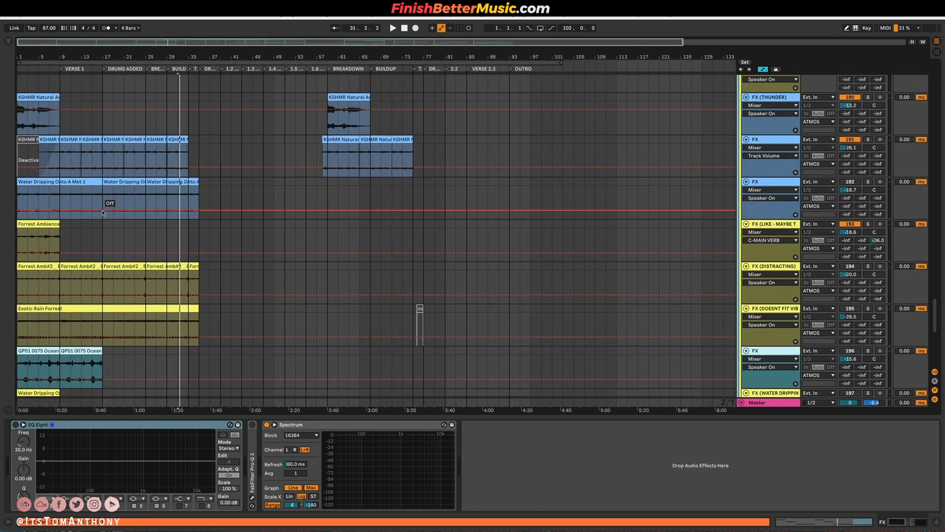
# Solo FX track 191 in the ATMOS group and play it from bar 11.
pyautogui.click(73, 169)
pyautogui.click(869, 146)
pyautogui.press('space')
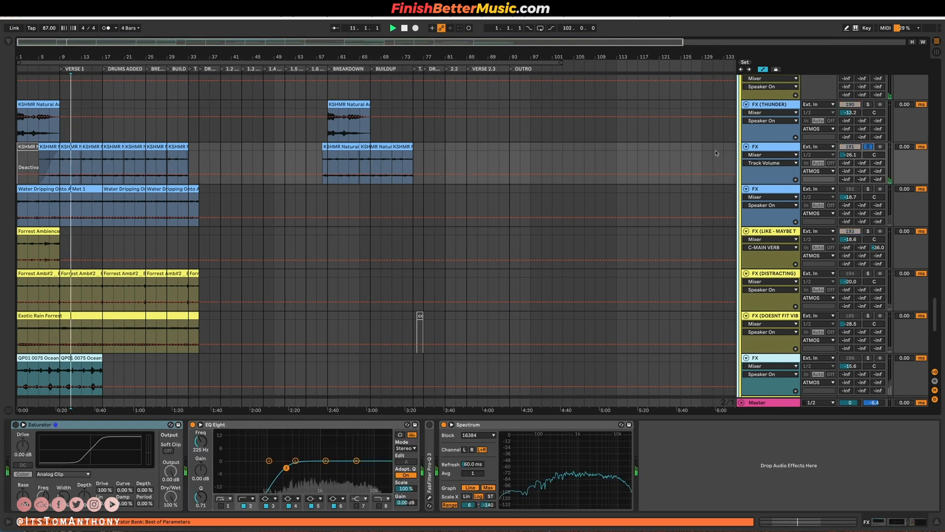
# Solo the FX (THUNDER) track instead and play it from the start of the song.
pyautogui.scroll(4, 85, 180)
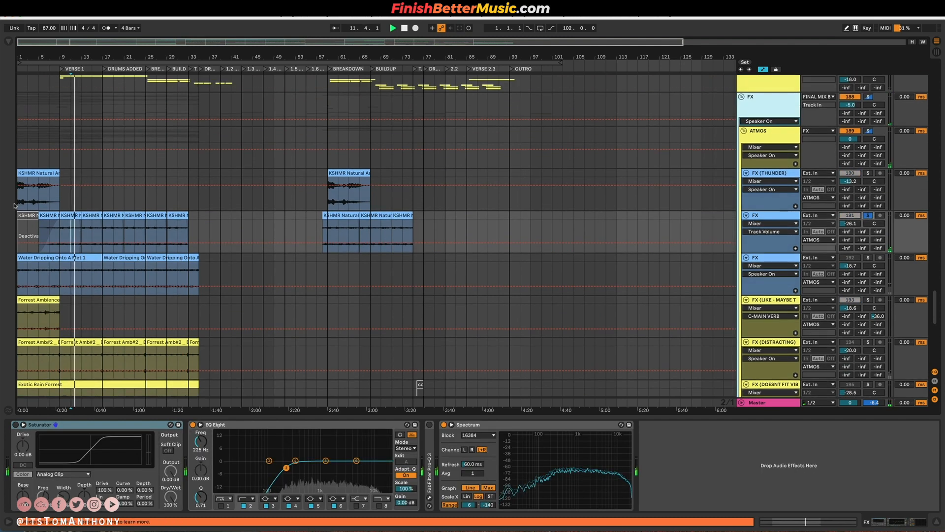
pyautogui.click(868, 173)
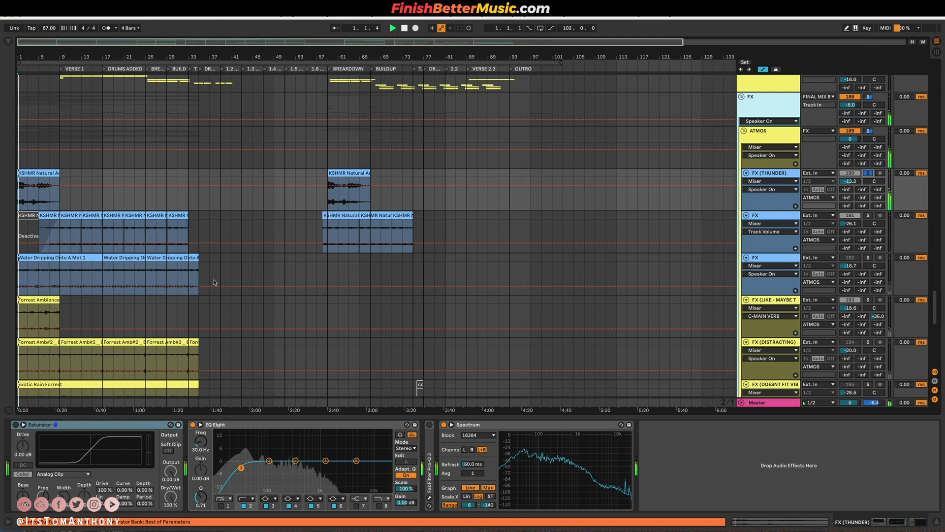
pyautogui.scroll(-5, 210, 284)
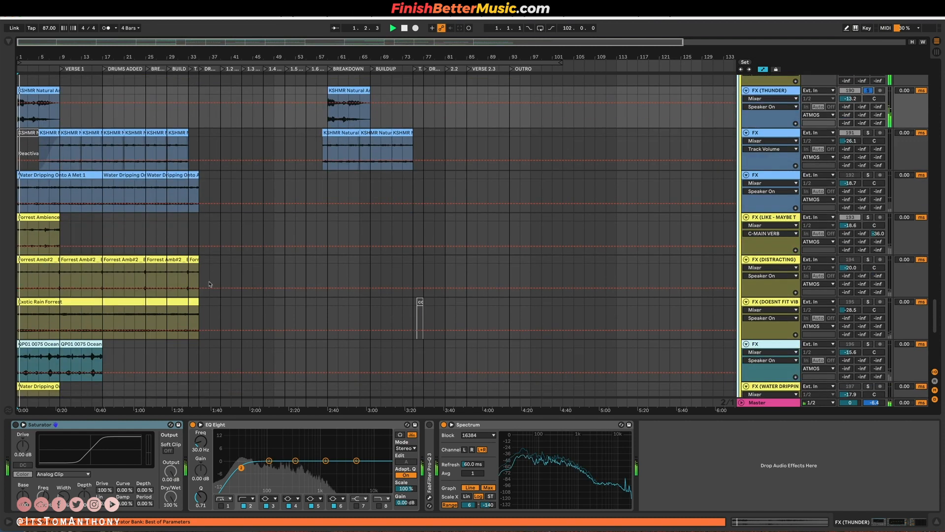
# Solo the Forrest Ambience track, FX (LIKE - MAYBE T, and review the remaining ATMOS, RISERS FX and FALLING FX tracks.
pyautogui.click(869, 218)
pyautogui.scroll(-5, 53, 255)
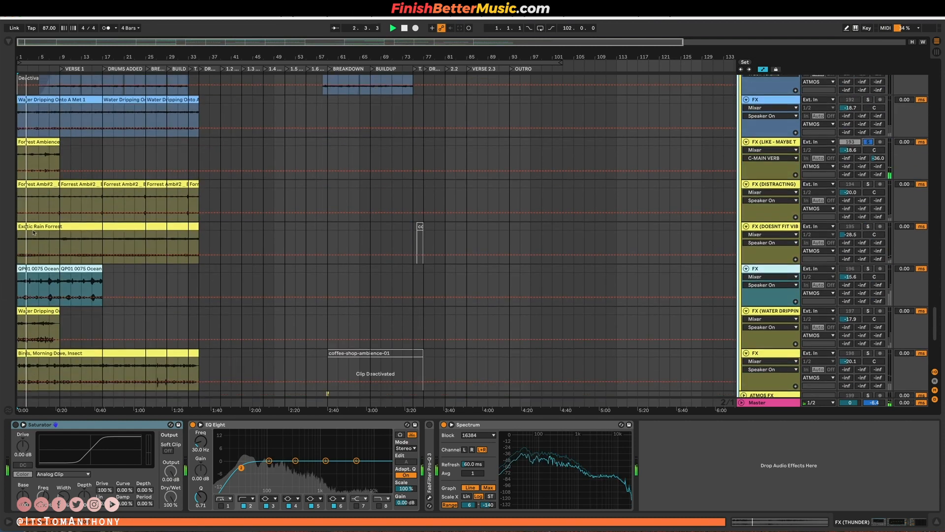
pyautogui.scroll(-13, 53, 254)
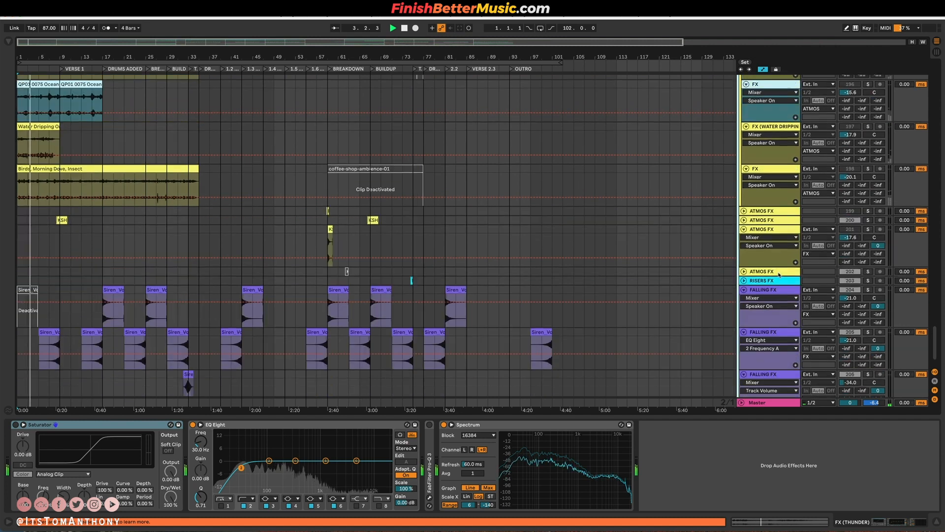
# Solo the first two FALLING FX tracks and play their Siren_VocalFX_Air_02 clips from around bar 15 into DRUMS ADDED.
pyautogui.click(92, 327)
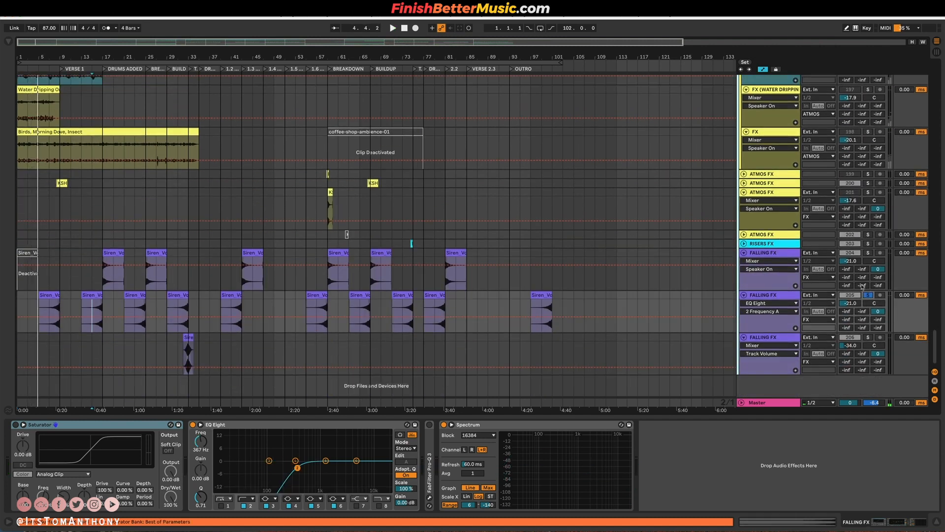
pyautogui.press('+')
pyautogui.press('+')
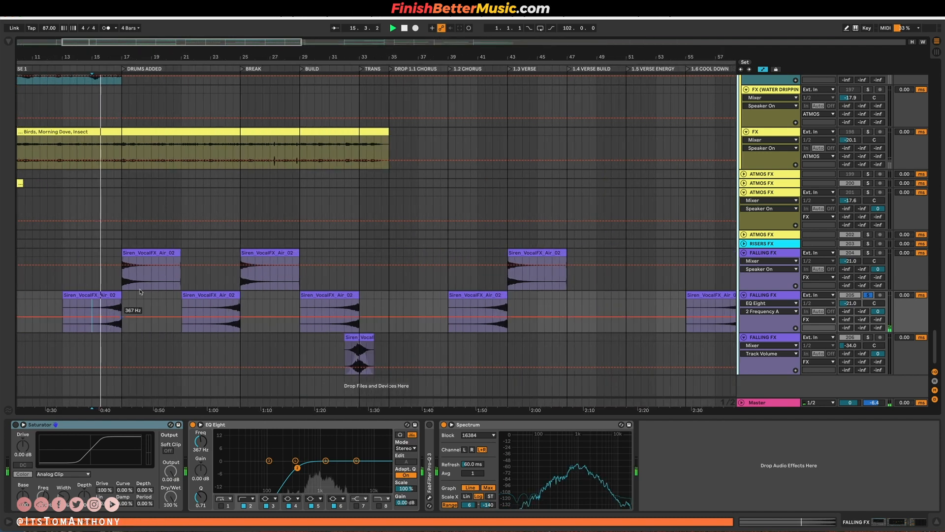
pyautogui.click(869, 253)
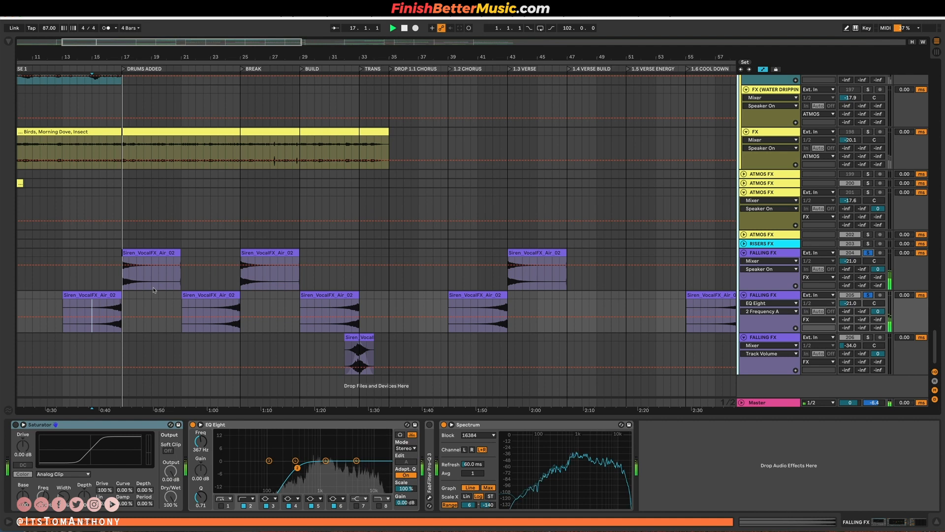
pyautogui.press('space')
# Fold the FX and MELODY groups and return to the overview of all track groups.
pyautogui.scroll(16, 113, 252)
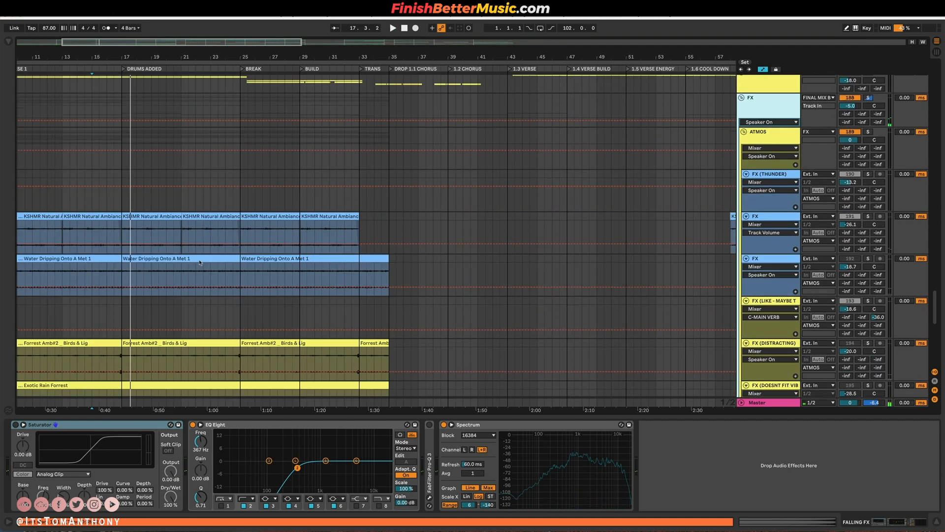
pyautogui.scroll(5, 113, 252)
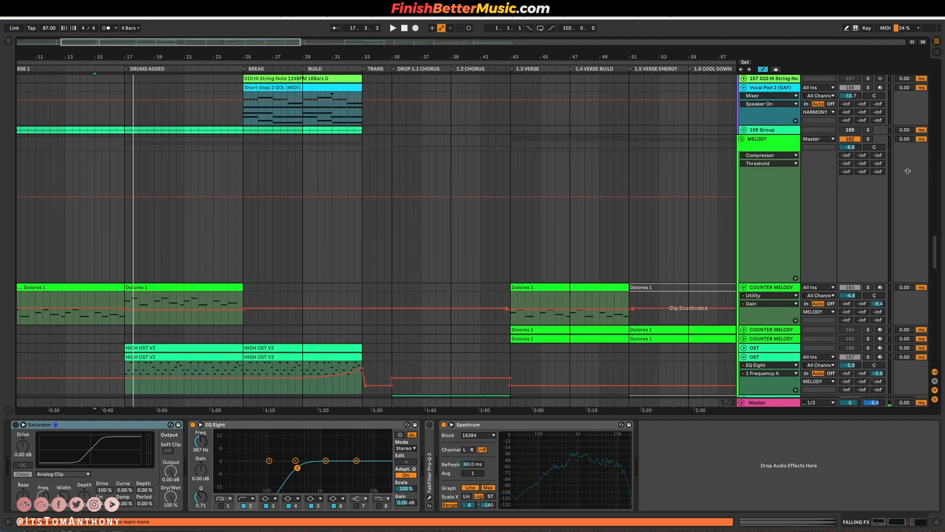
pyautogui.keyDown('alt'); pyautogui.click(742, 139); pyautogui.keyUp('alt')
pyautogui.scroll(8, 281, 186)
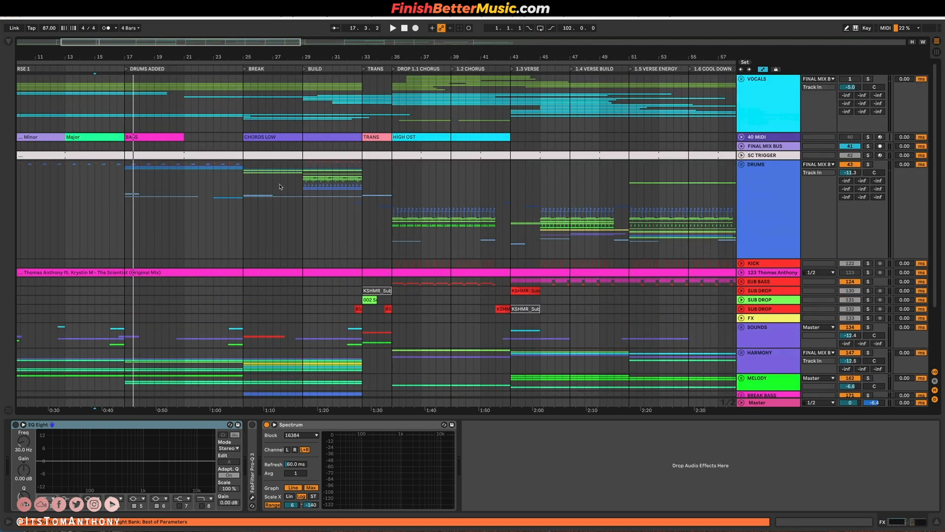
# Unfold the DRUMS group, solo DROP DRUMS together with KICK, and play them from bar 35 at DROP 1.1 CHORUS.
pyautogui.click(385, 215)
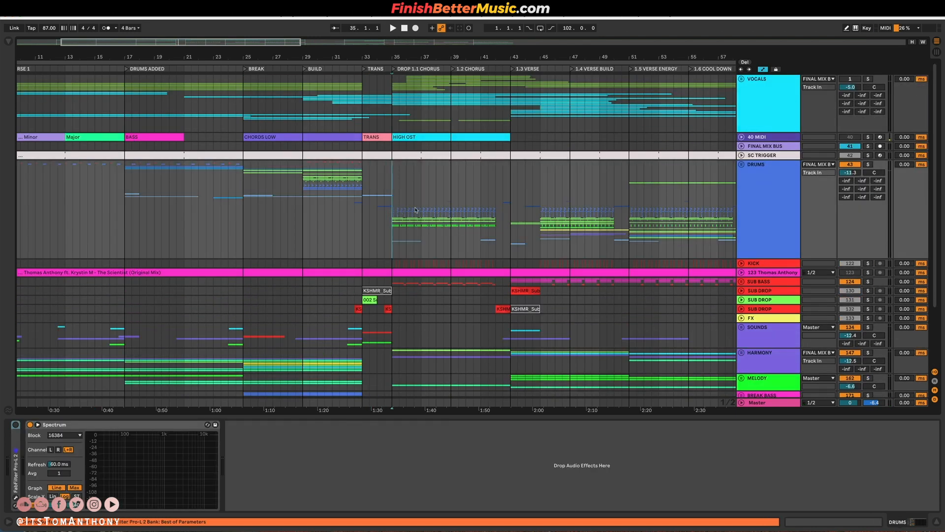
pyautogui.click(741, 165)
pyautogui.scroll(-15, 601, 236)
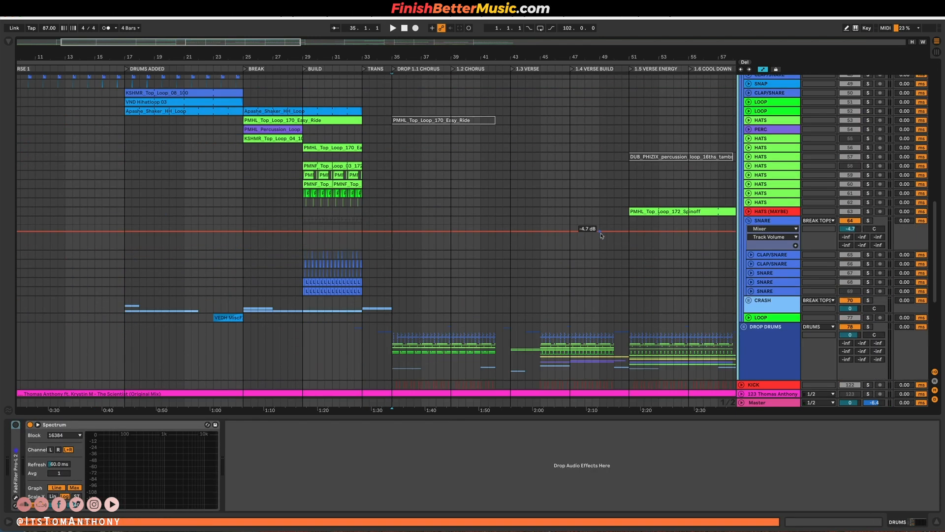
pyautogui.scroll(2, 602, 236)
pyautogui.click(766, 168)
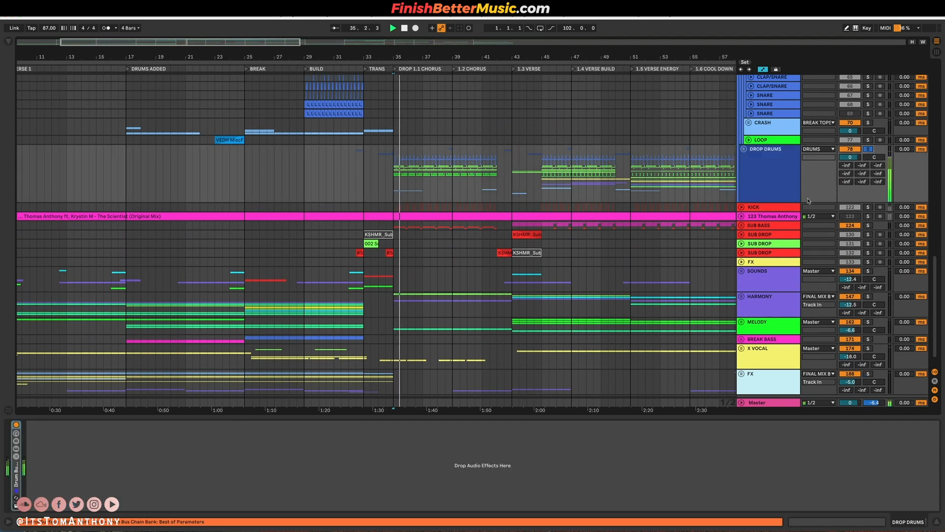
# Unfold the DROP DRUMS group and inspect the KICK track's clip pattern in DROP 1.1 CHORUS, folding the track again when done.
pyautogui.click(744, 149)
pyautogui.scroll(-5, 705, 174)
pyautogui.click(779, 188)
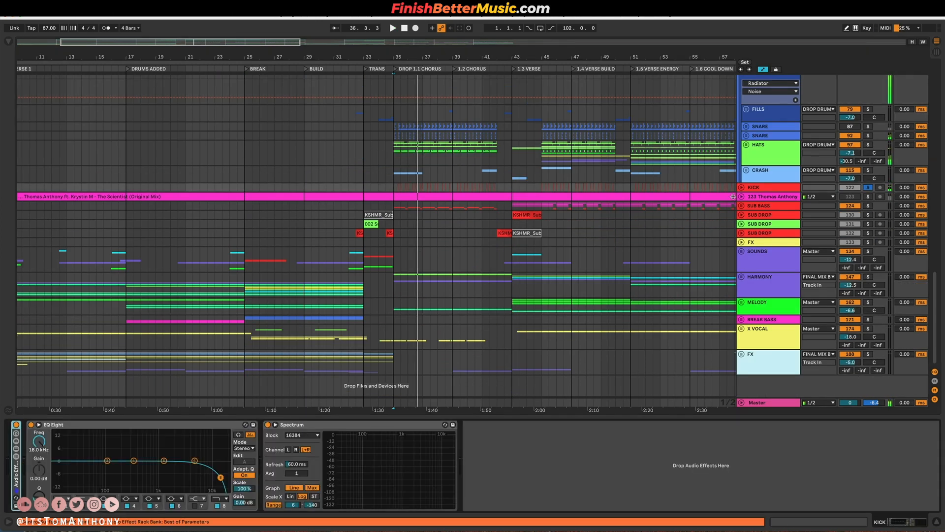
pyautogui.click(741, 187)
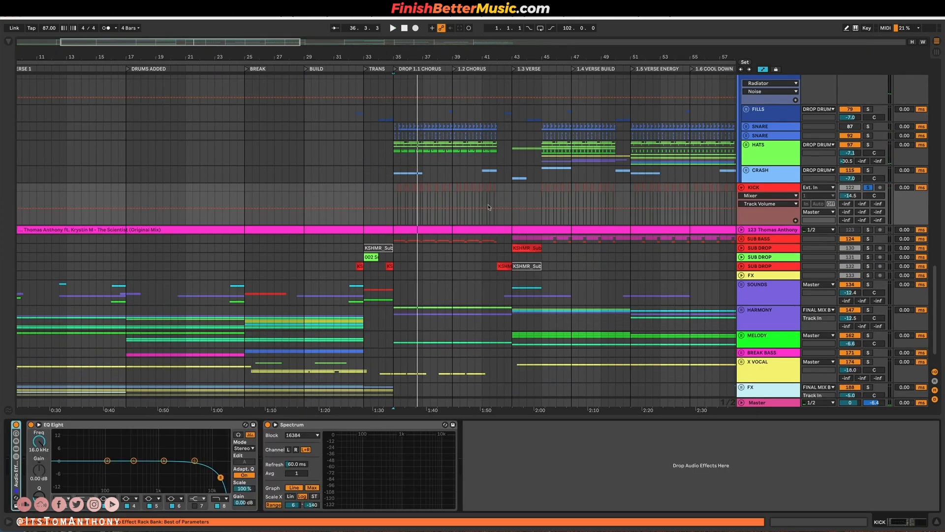
pyautogui.scroll(5, 432, 212)
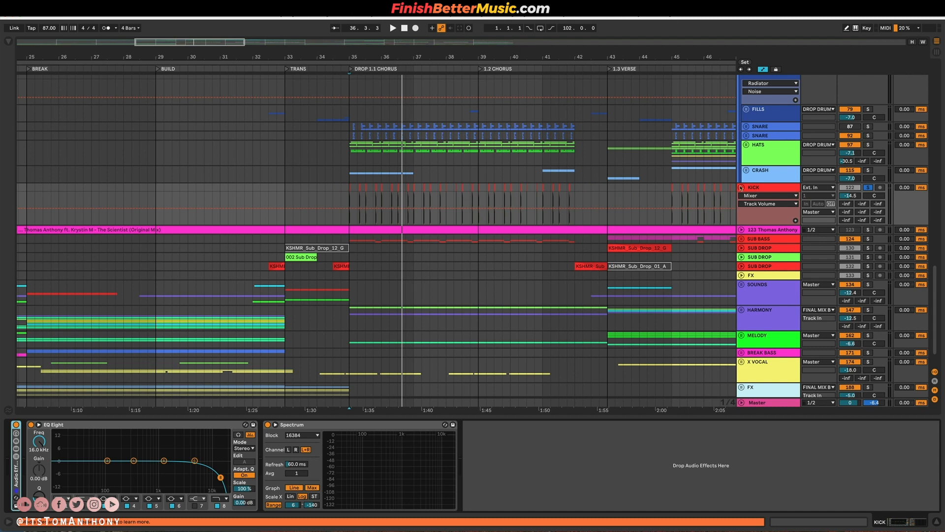
pyautogui.click(741, 187)
# Unfold SNARE group 92 in DROP DRUMS, solo it and play its layers from the start of DROP 1.1 CHORUS.
pyautogui.scroll(3, 428, 184)
pyautogui.click(762, 128)
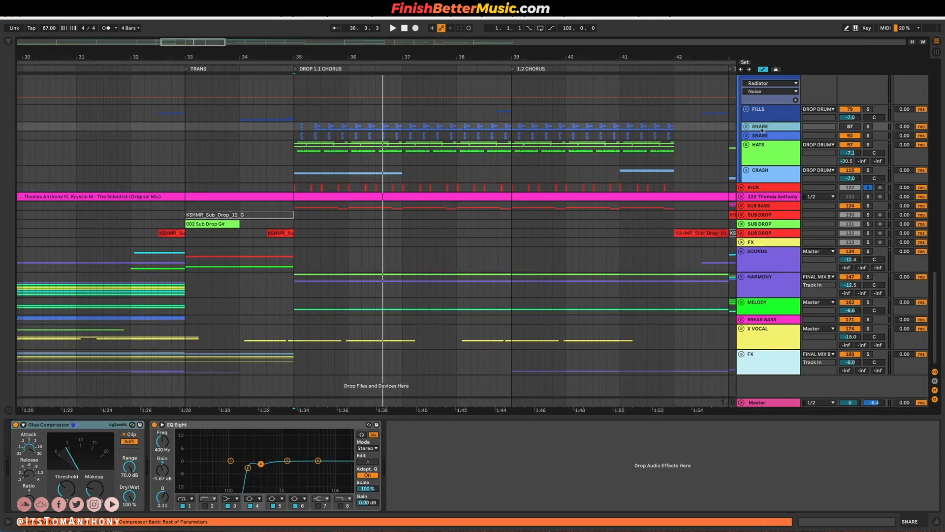
pyautogui.click(769, 137)
pyautogui.click(746, 135)
pyautogui.scroll(8, 295, 163)
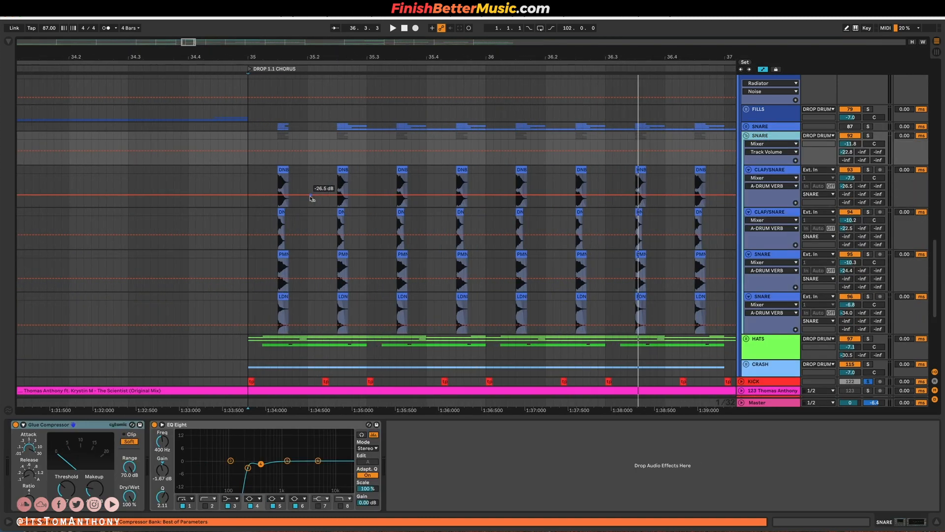
pyautogui.click(276, 161)
pyautogui.click(869, 135)
pyautogui.press('space')
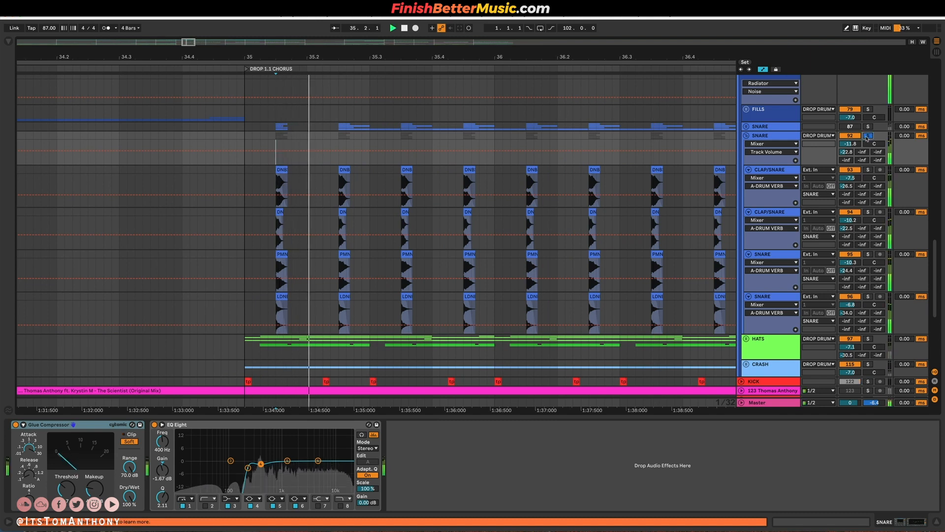
# Audition the individual CLAP/SNARE and SNARE layers of group 92, then leave only the group soloed.
pyautogui.click(868, 212)
pyautogui.click(868, 254)
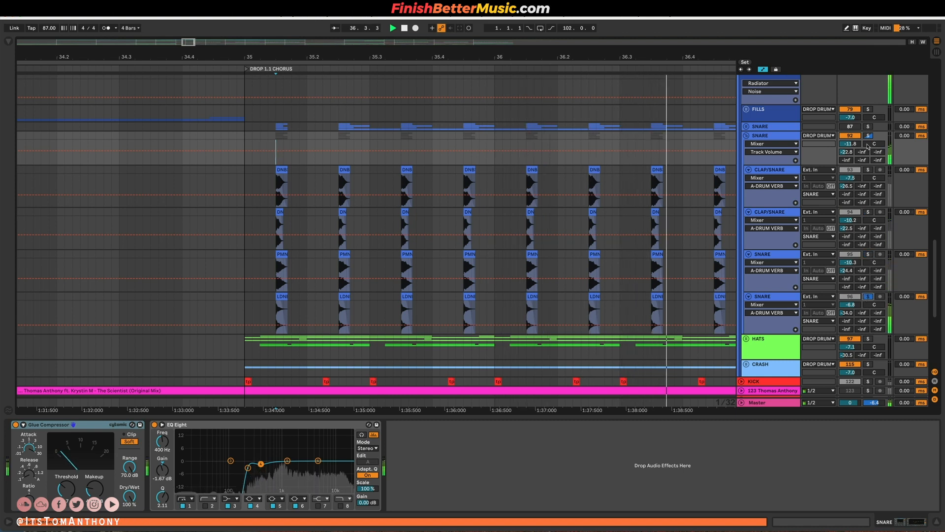
pyautogui.click(869, 170)
pyautogui.click(868, 135)
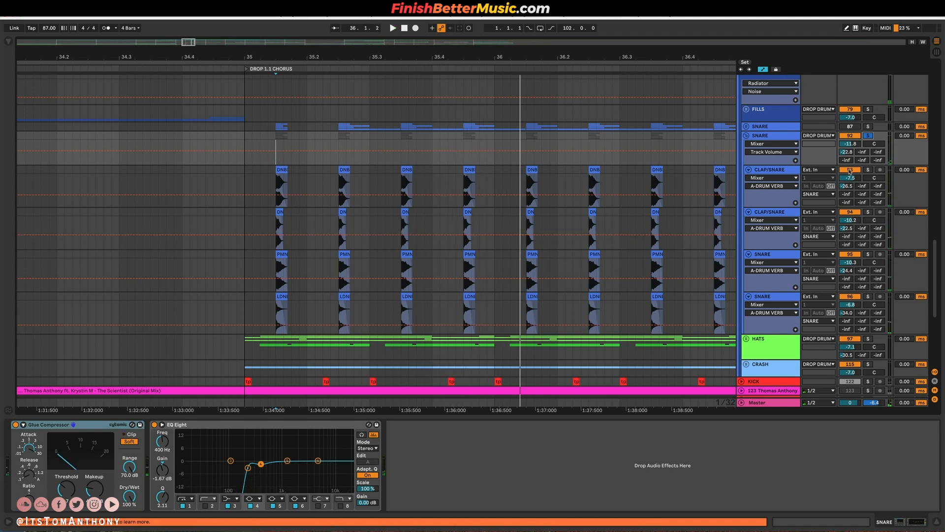
# Fold the SNARE group, unfold the HATS group, solo it and play it from bar 35.
pyautogui.scroll(-5, 455, 147)
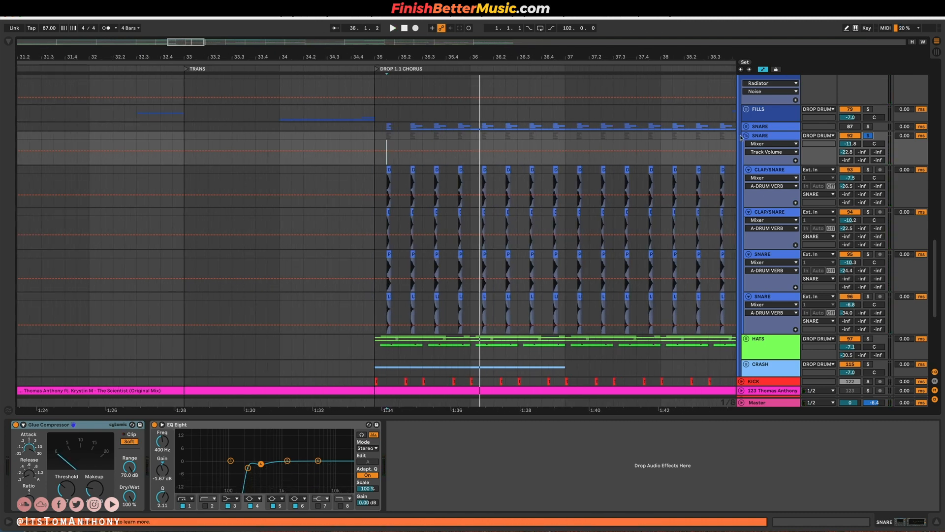
pyautogui.click(746, 135)
pyautogui.click(747, 146)
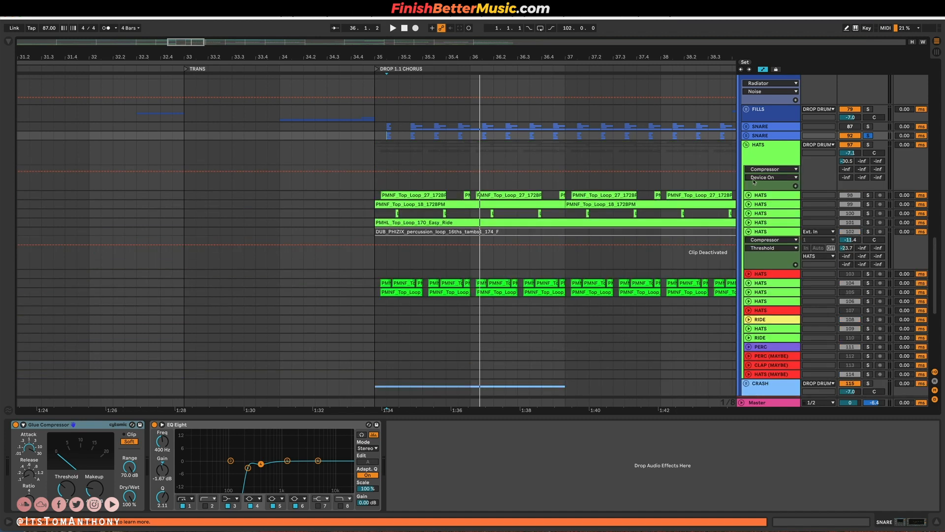
pyautogui.press('-')
pyautogui.click(869, 144)
pyautogui.press('space')
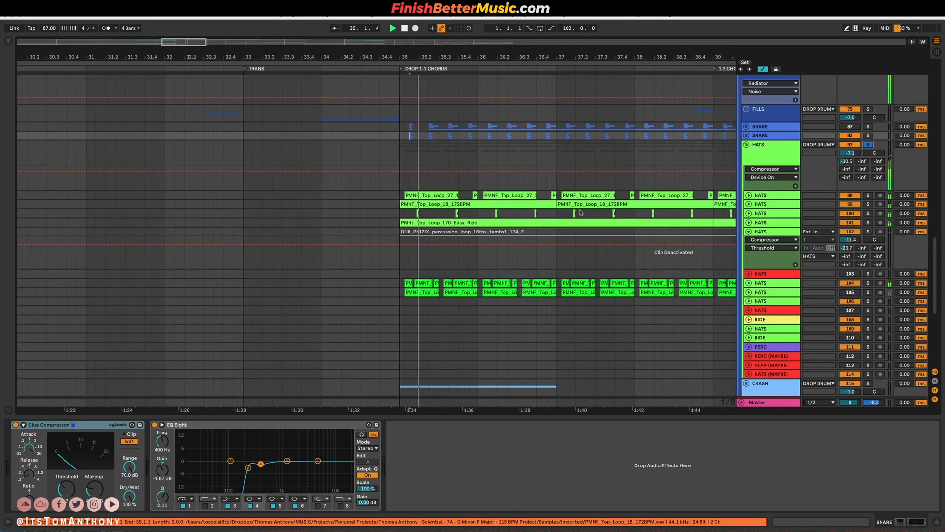
# Compare the HATS layers across the drop by playing the group from bar 45 and from bar 51 at 1.5 VERSE ENERGY.
pyautogui.press('-')
pyautogui.press('-')
pyautogui.press('-')
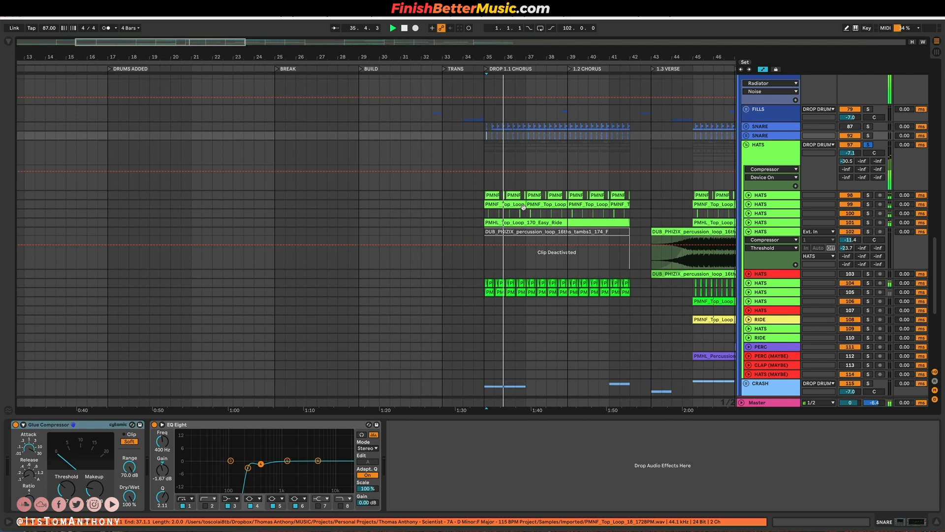
pyautogui.click(369, 212)
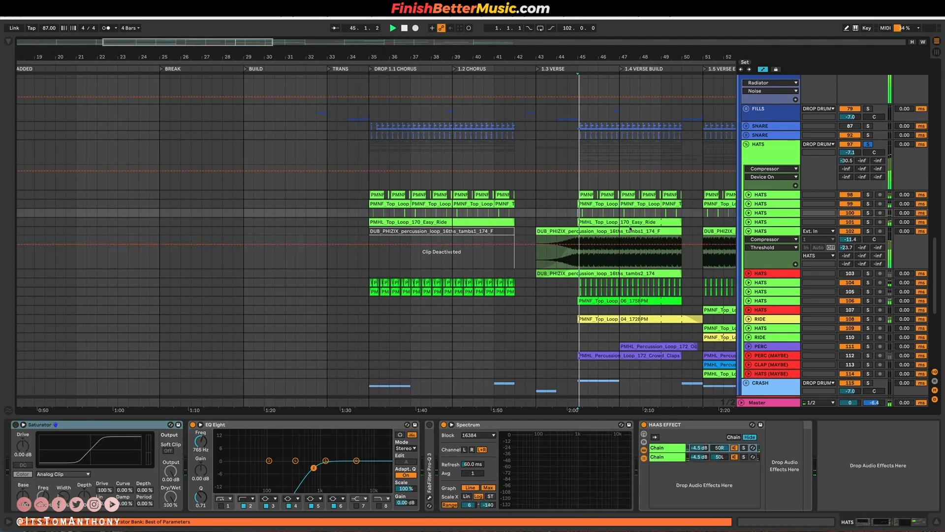
pyautogui.hscroll(5, 630, 229)
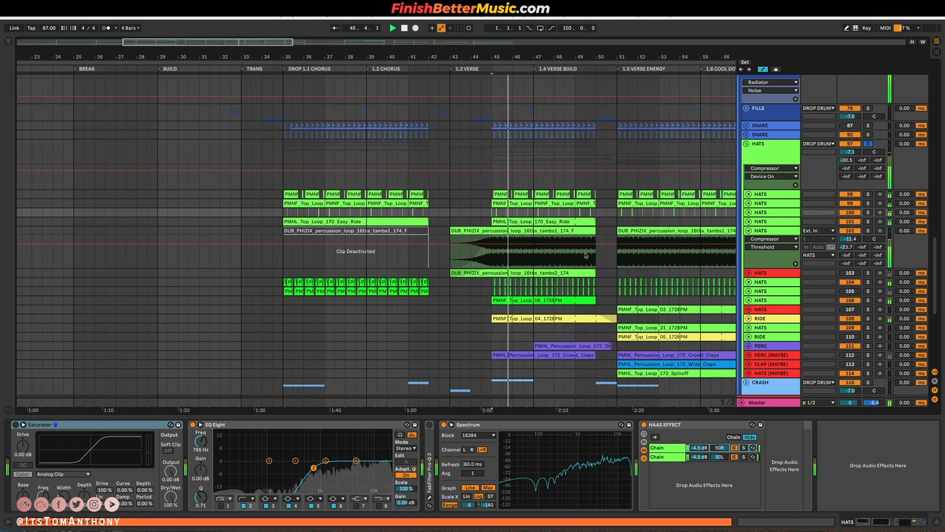
pyautogui.hscroll(3, 532, 213)
pyautogui.click(531, 213)
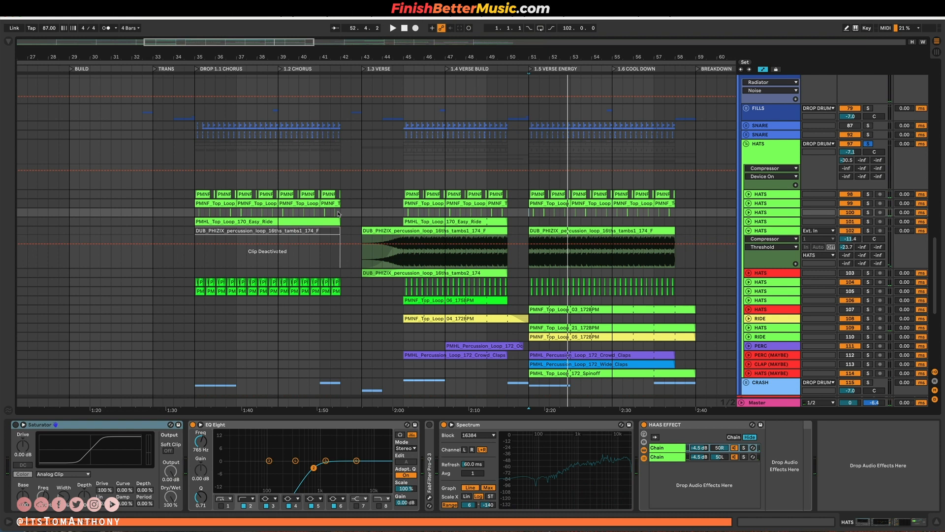
# Switch to the DNB Sample Pack folder in Finder, point out HAT LOOP 1, 2 and 3.wav, and return to Ableton Live.
pyautogui.hotkey('ctrl', 'Left')
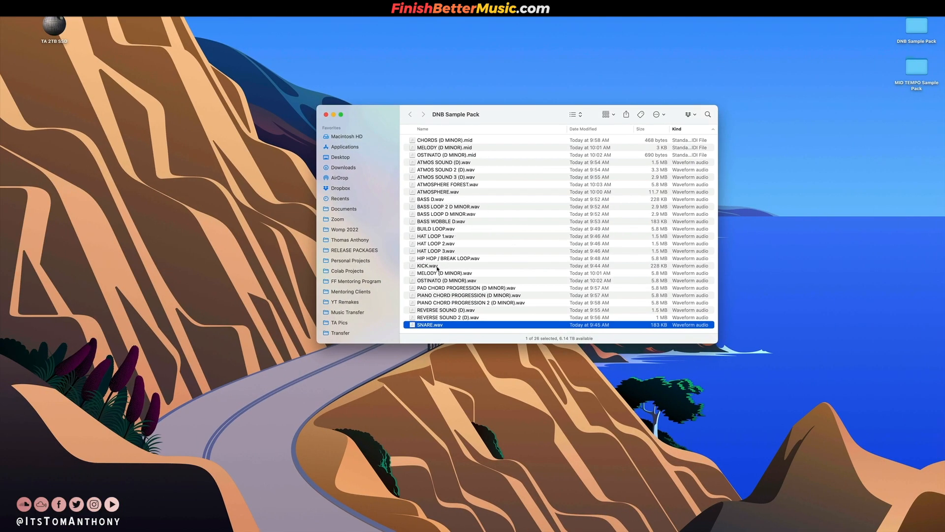
pyautogui.click(437, 238)
pyautogui.click(438, 244)
pyautogui.click(439, 251)
pyautogui.hotkey('ctrl', 'Right')
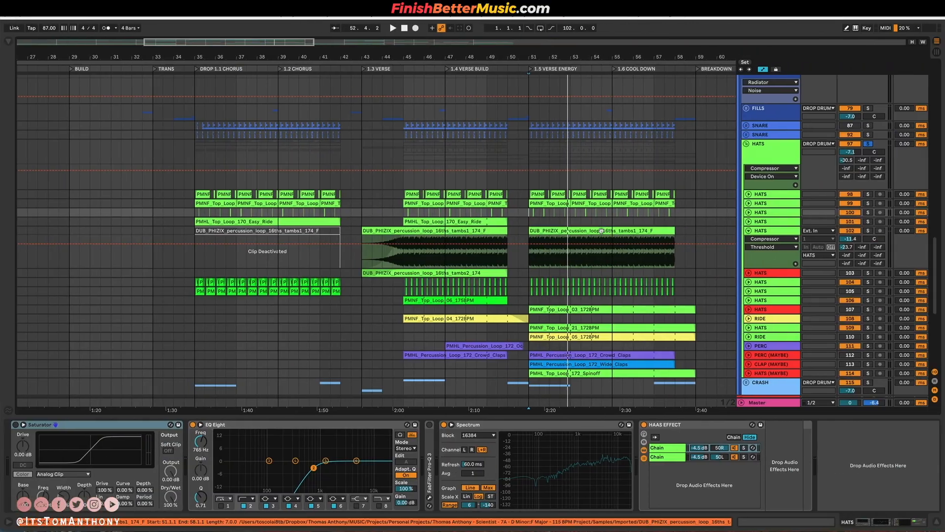
# Fold the BREAK TOPS, BREAKDOWN DRUMS and DROP DRUMS groups and play DROP DRUMS with KICK from bars 45 and 51.
pyautogui.scroll(6, 909, 141)
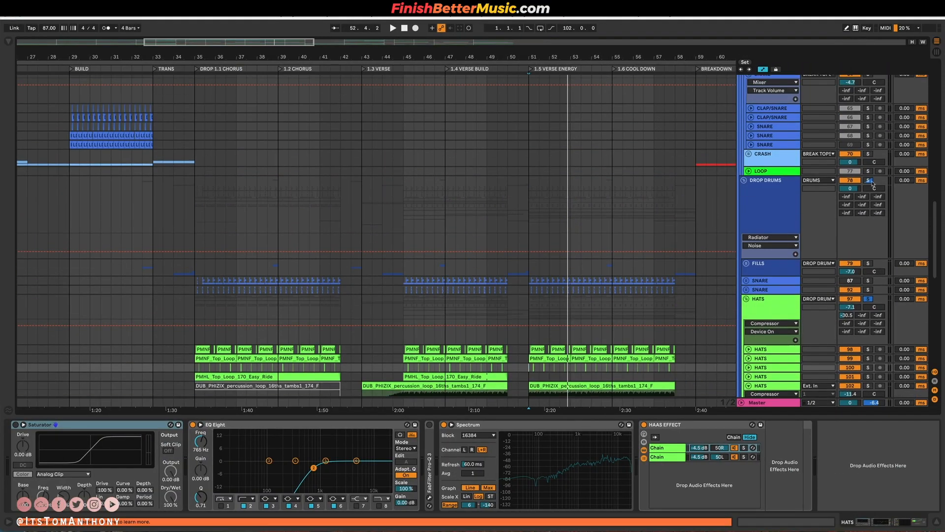
pyautogui.scroll(11, 442, 223)
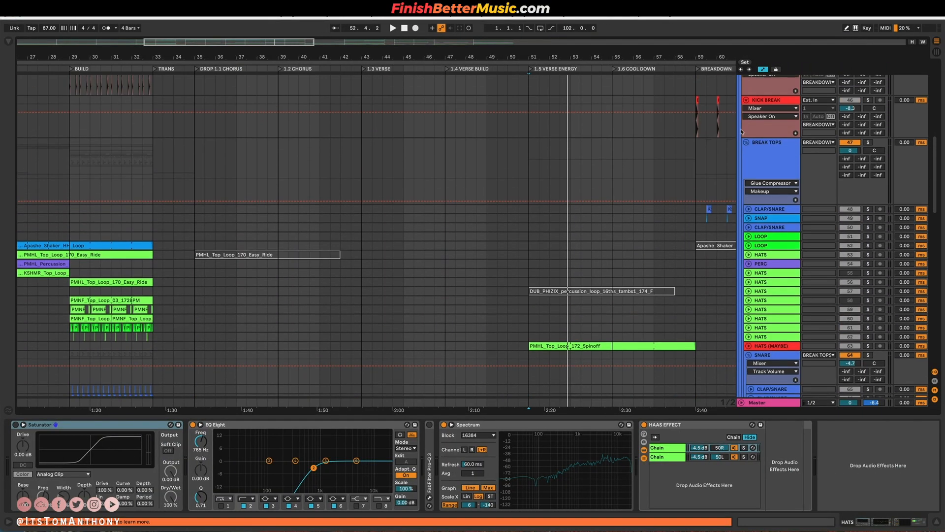
pyautogui.click(746, 144)
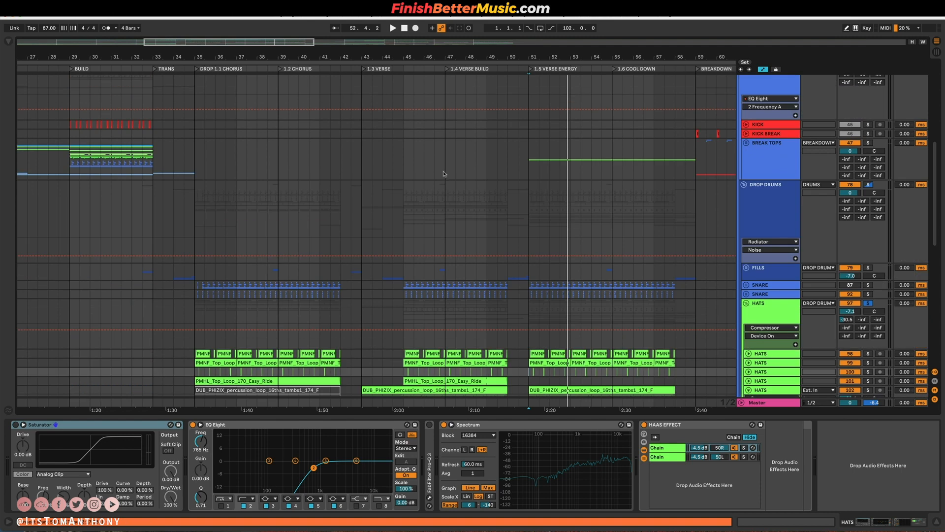
pyautogui.keyDown('alt'); pyautogui.click(744, 185); pyautogui.keyUp('alt')
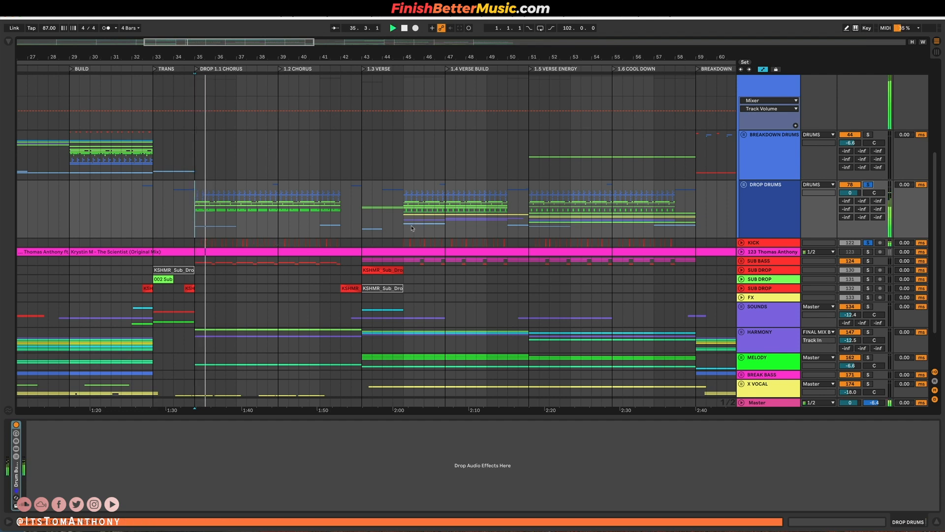
pyautogui.click(545, 225)
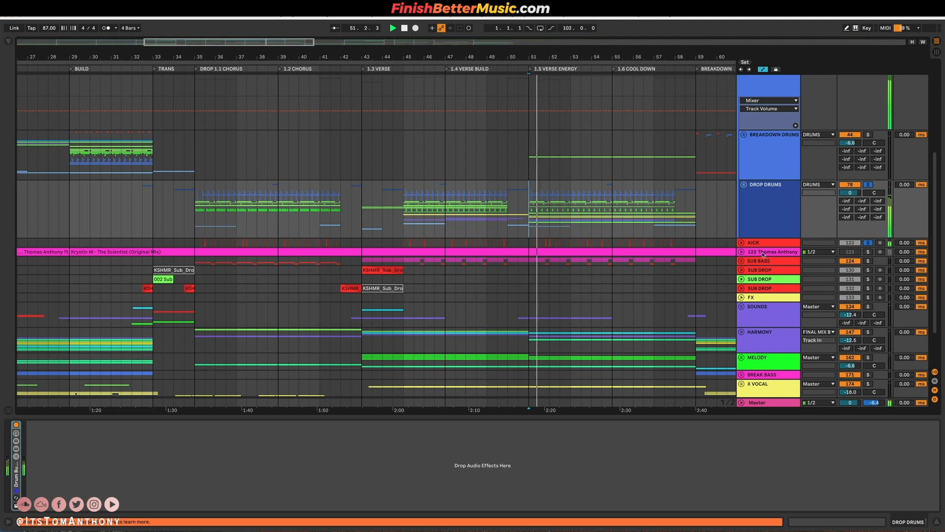
# Unfold and solo the SUB BASS group and set the playback start at bar 35, DROP 1.1 CHORUS.
pyautogui.click(741, 261)
pyautogui.scroll(-5, 671, 278)
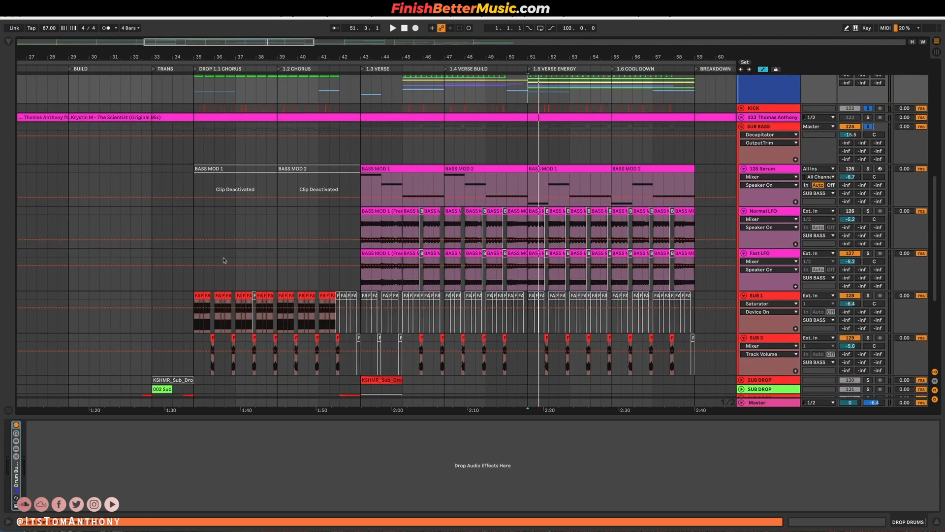
pyautogui.click(194, 289)
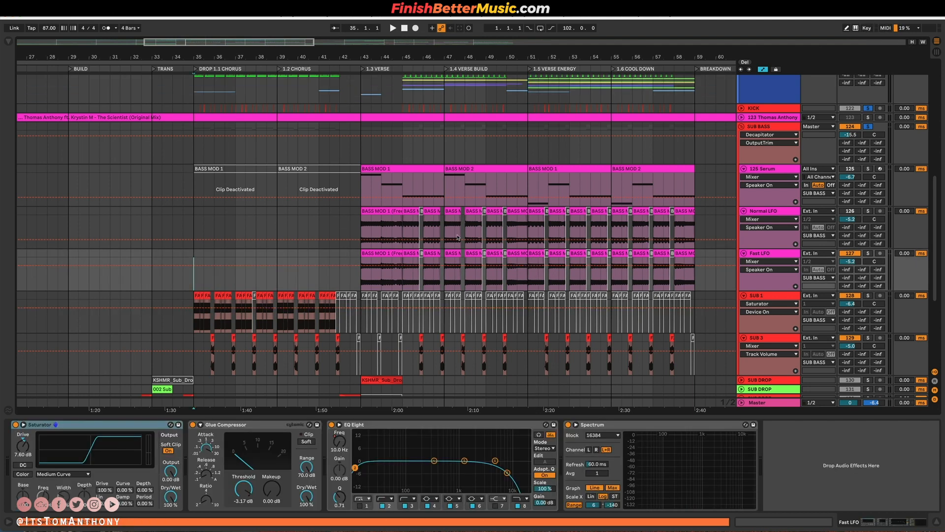
# Play the soloed SUB BASS group with KICK from bars 35, 43 and 51 to compare the bass across the drop.
pyautogui.press('space')
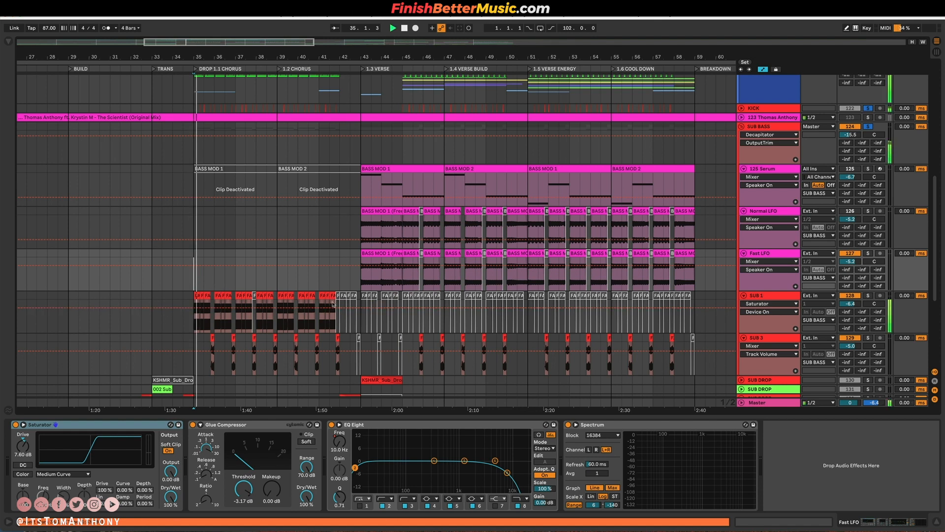
pyautogui.click(360, 284)
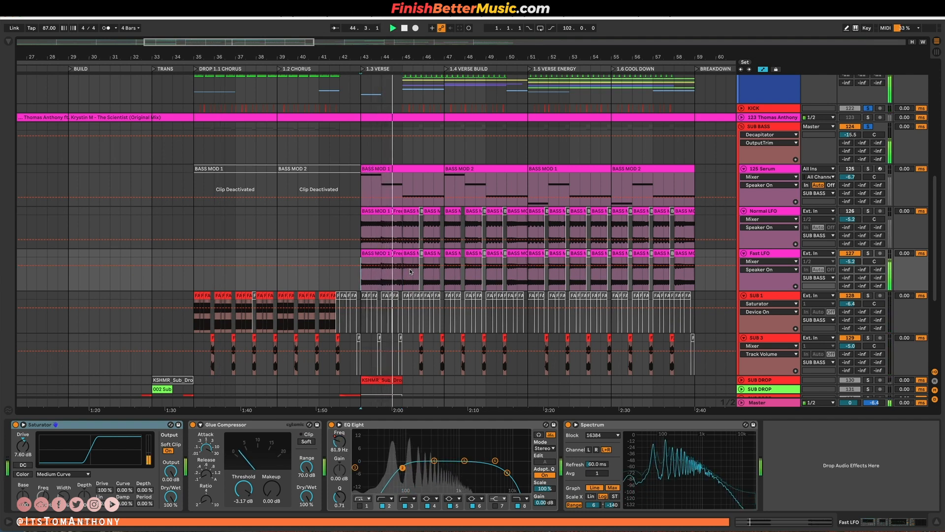
pyautogui.click(529, 284)
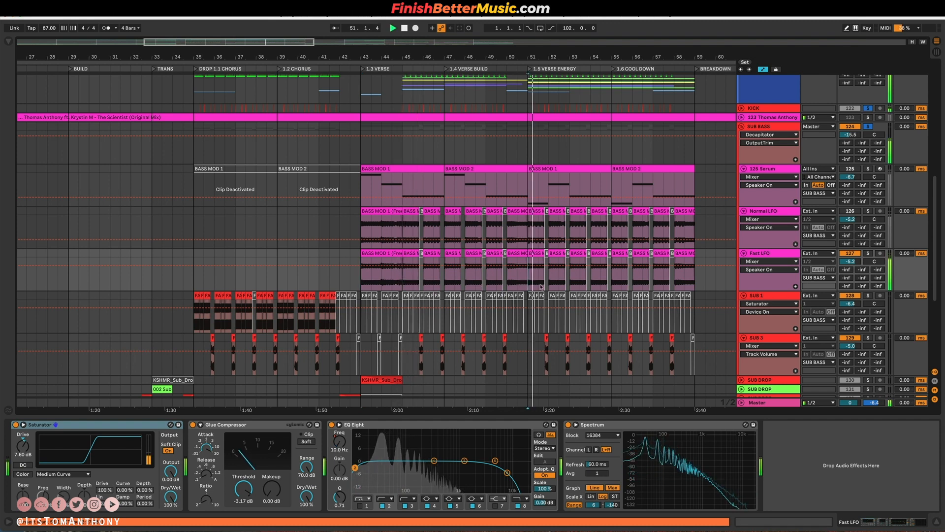
pyautogui.hscroll(2, 608, 292)
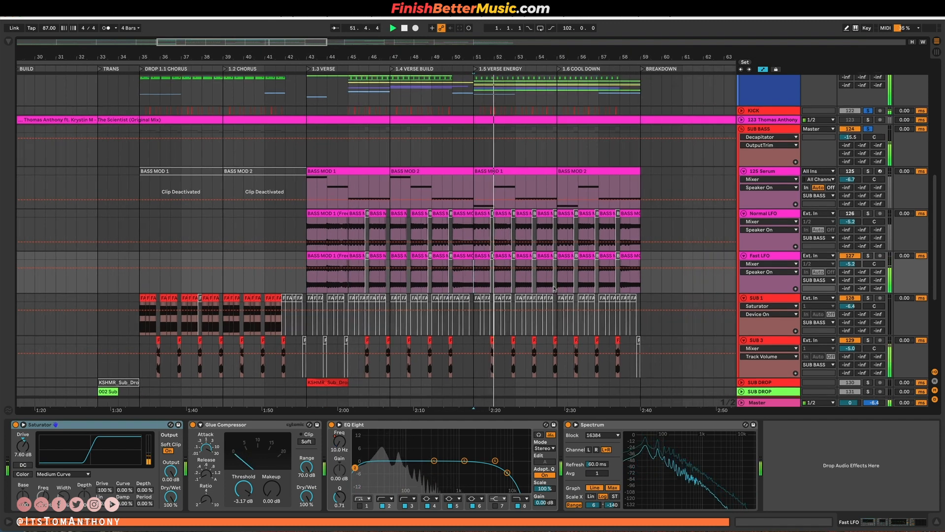
pyautogui.scroll(-2, 313, 275)
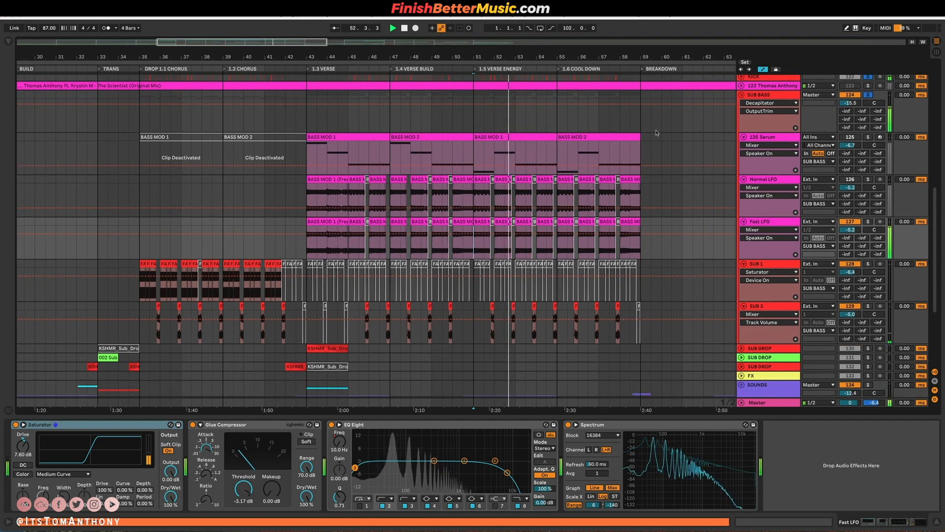
pyautogui.press('space')
# Fold the SUB BASS group, clear the solos and play the full arrangement from bar 35 at DROP 1.1 CHORUS.
pyautogui.scroll(3, 313, 275)
pyautogui.click(741, 148)
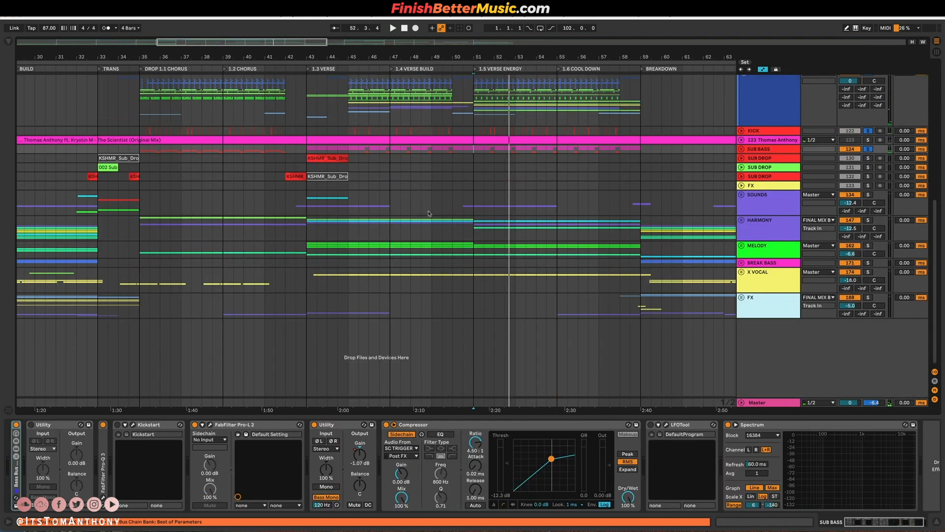
pyautogui.click(776, 221)
pyautogui.click(868, 131)
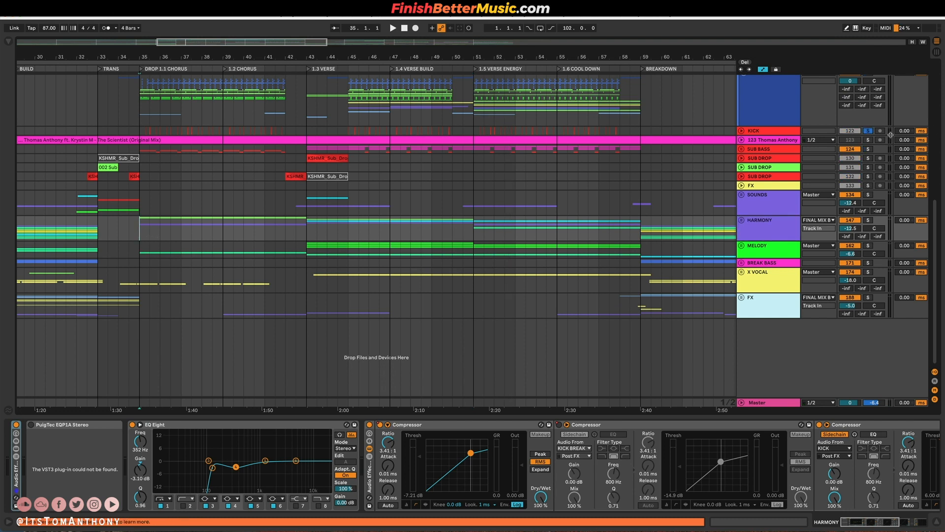
pyautogui.press('space')
pyautogui.hscroll(-3, 238, 245)
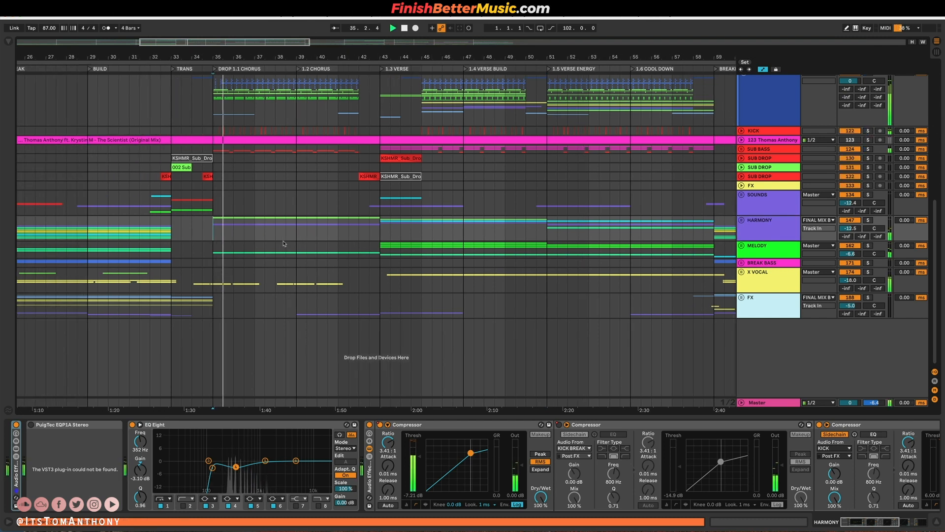
# Stop playback and unfold the HARMONY and MELODY groups.
pyautogui.click(753, 229)
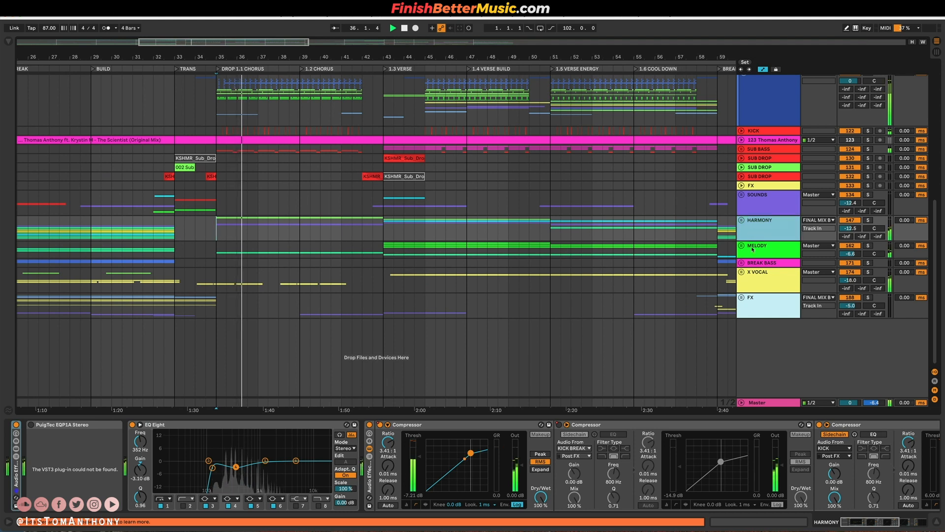
pyautogui.click(742, 246)
pyautogui.press('space')
pyautogui.click(744, 224)
pyautogui.scroll(-3, 657, 270)
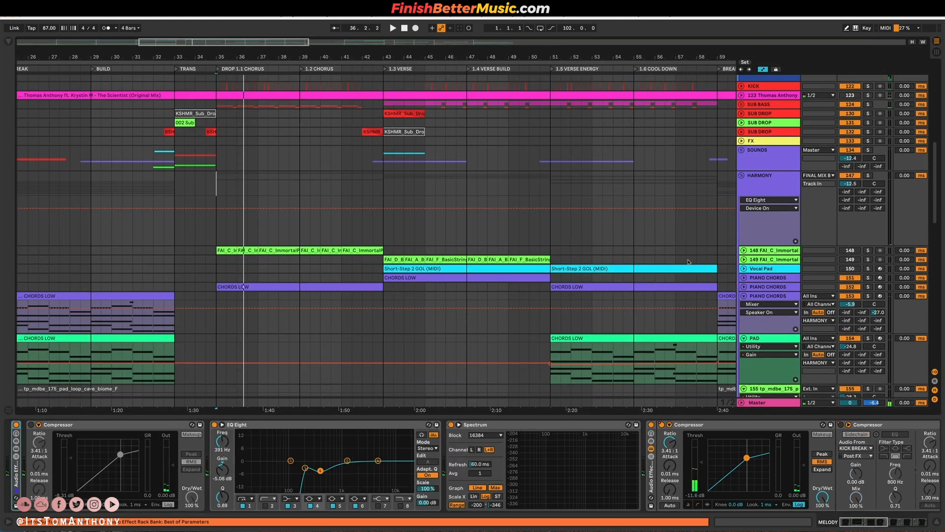
# Unfold the PIANO CHORDS track used in DROP 1.1 CHORUS and play it soloed from bar 35.
pyautogui.scroll(-2, 748, 249)
pyautogui.click(744, 254)
pyautogui.press('space')
pyautogui.click(868, 254)
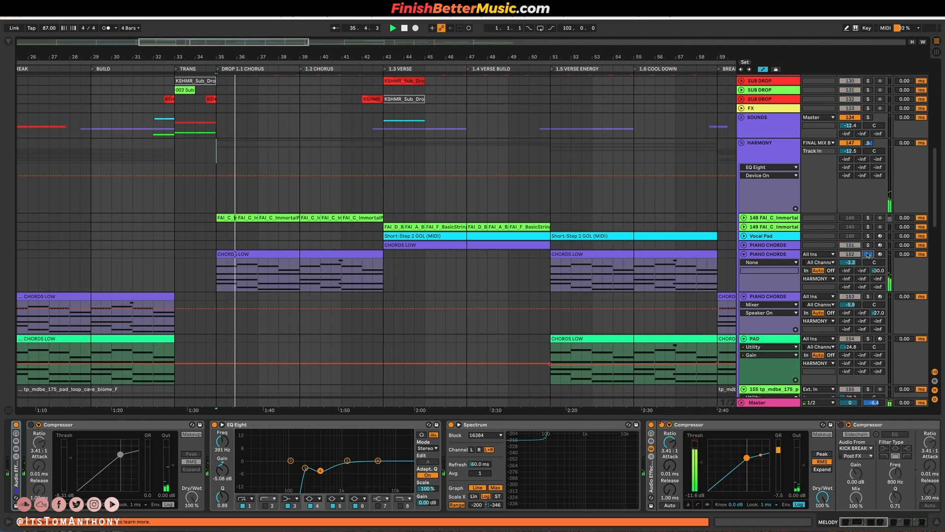
# Play the OST track's HIGH OST V2 part in DROP 1.1 CHORUS and select its clip from bar 35 to 43.
pyautogui.scroll(-15, 688, 269)
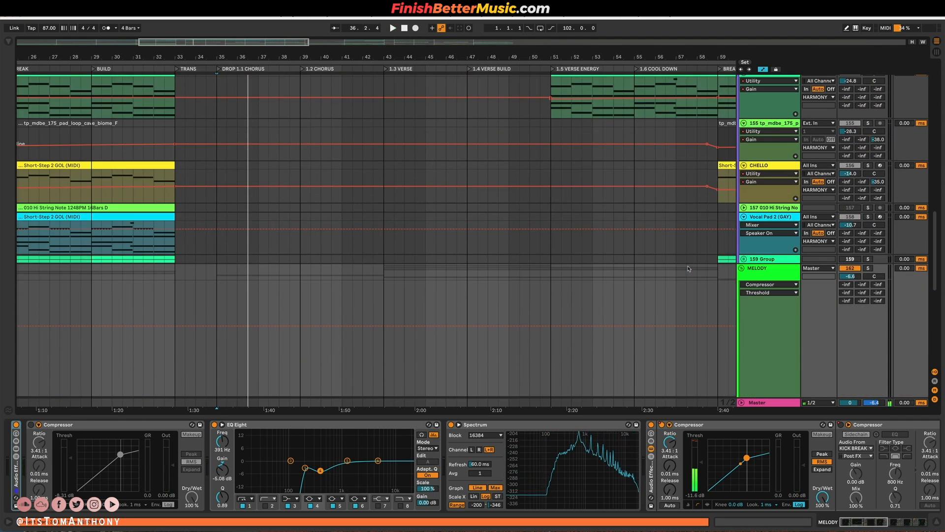
pyautogui.scroll(-10, 689, 268)
pyautogui.click(868, 272)
pyautogui.press('space')
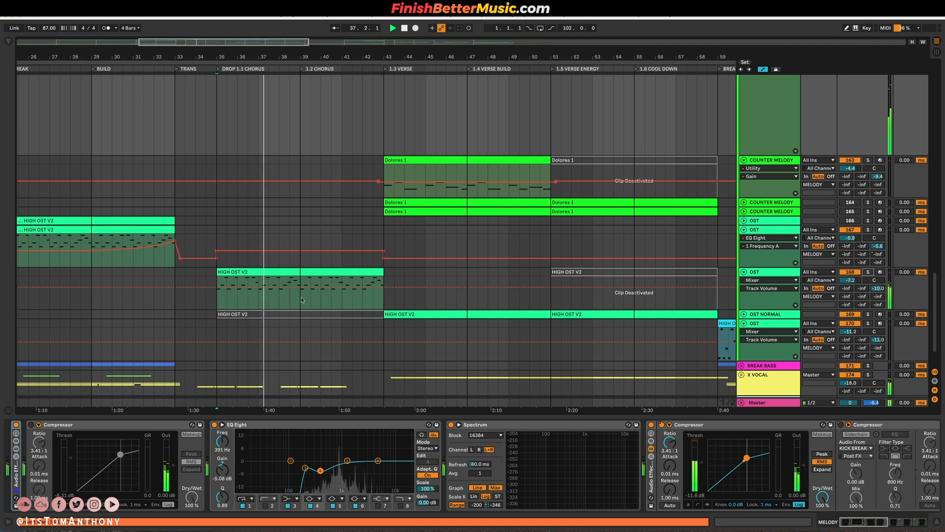
pyautogui.press('space')
pyautogui.moveTo(217, 297); pyautogui.dragTo(384, 292)
pyautogui.scroll(3, 334, 274)
pyautogui.scroll(-3, 295, 264)
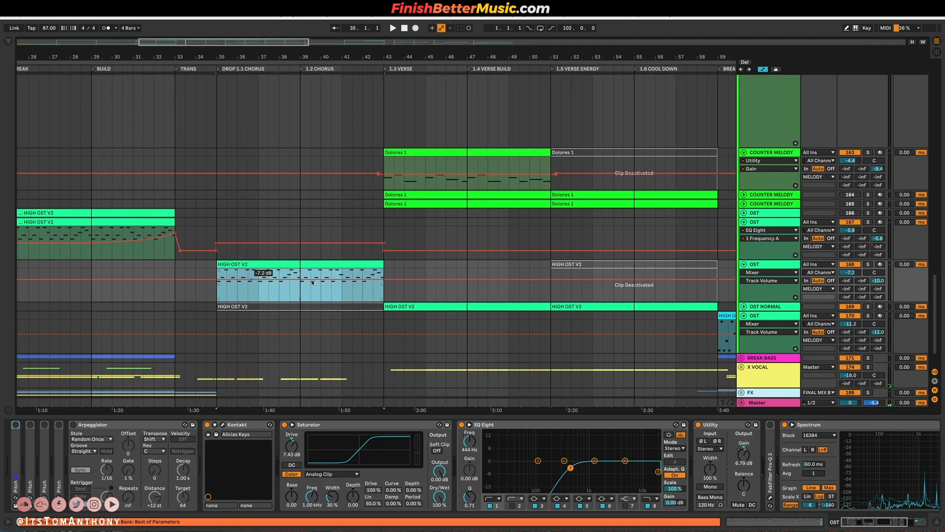
# Unfold the PIANO CHORDS track used in 1.3 VERSE and play the arrangement from its CHORDS LOW clip at bar 43.
pyautogui.scroll(10, 276, 221)
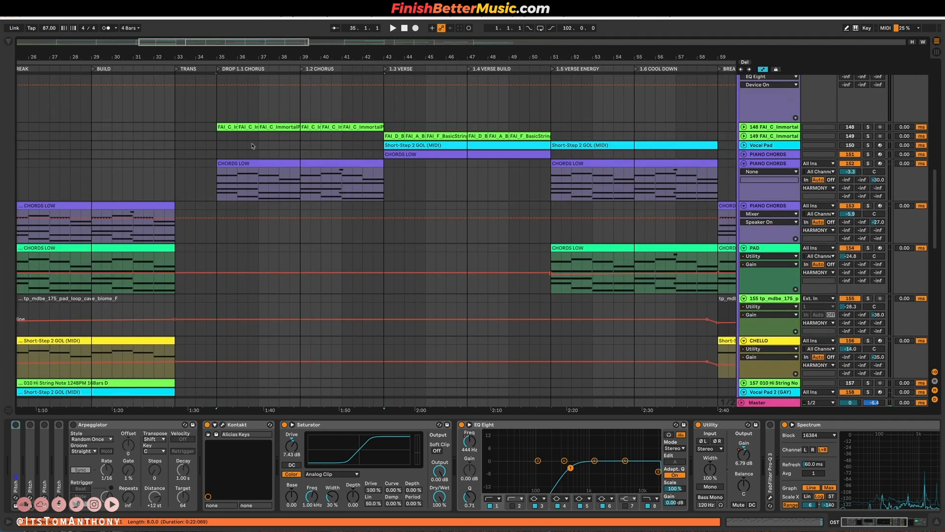
pyautogui.click(744, 181)
pyautogui.scroll(-2, 492, 187)
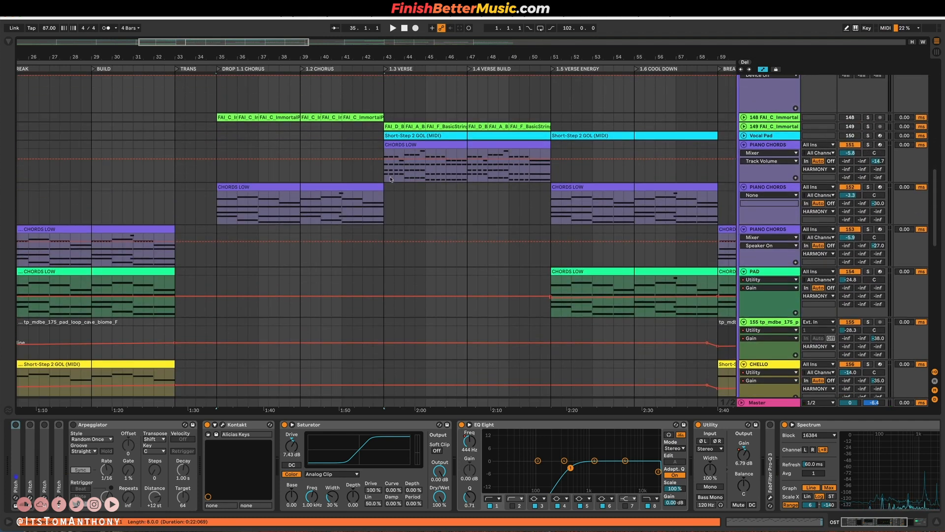
pyautogui.click(387, 176)
pyautogui.press('space')
pyautogui.scroll(-8, 374, 170)
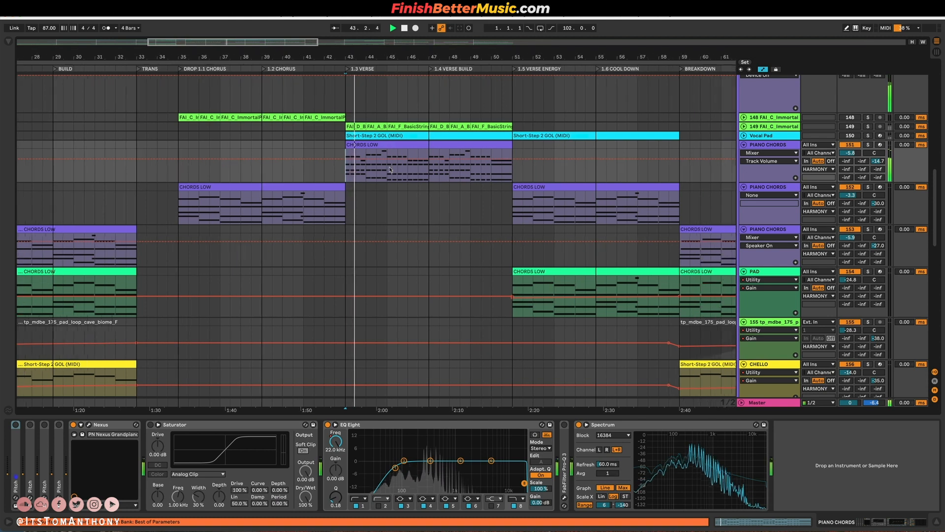
pyautogui.press('space')
# Play the COUNTER MELODY's Dolores 1 clip from bar 43 and unfold the other two COUNTER MELODY tracks.
pyautogui.scroll(-8, 369, 165)
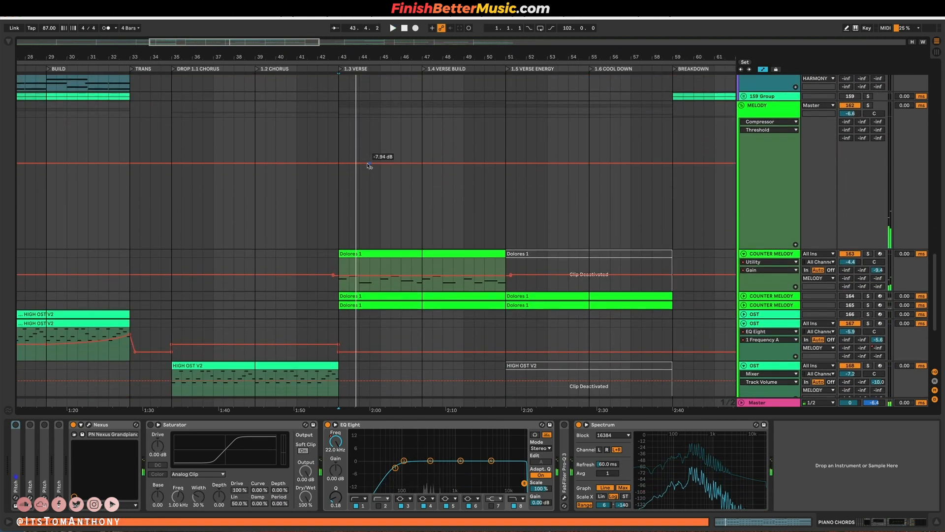
pyautogui.scroll(2, 347, 262)
pyautogui.press('space')
pyautogui.click(862, 180)
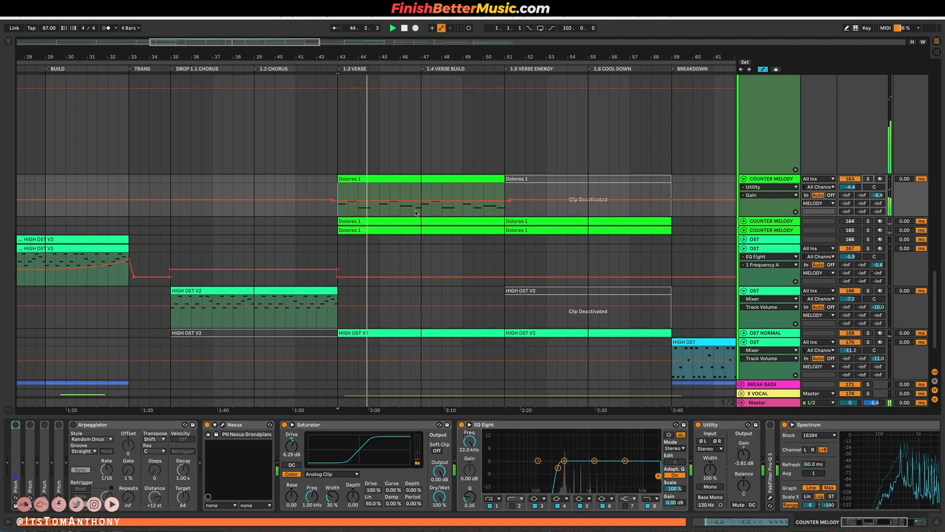
pyautogui.scroll(-1, 396, 289)
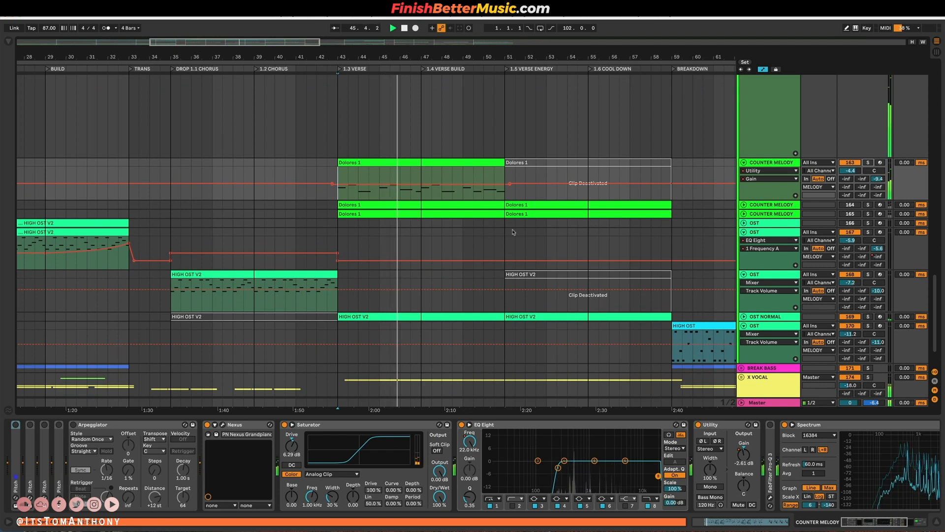
pyautogui.scroll(5, 353, 281)
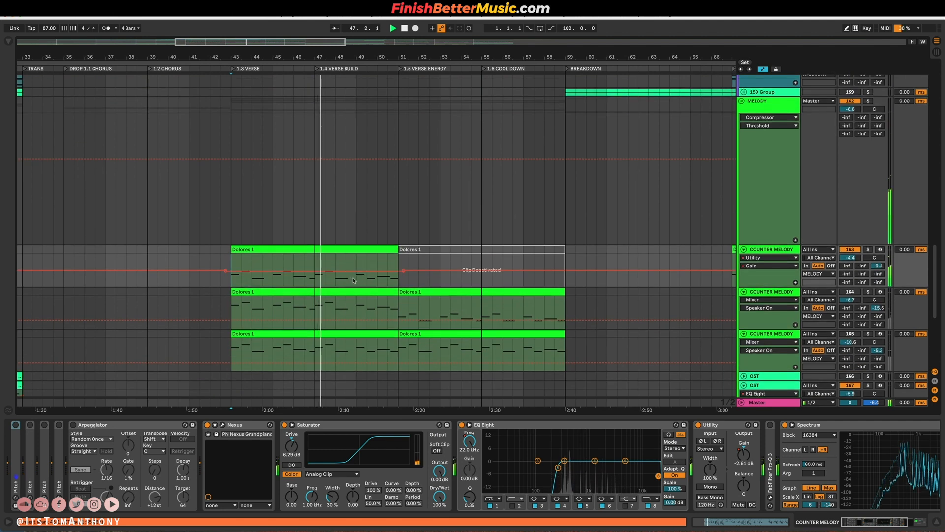
pyautogui.scroll(20, 353, 281)
pyautogui.press('space')
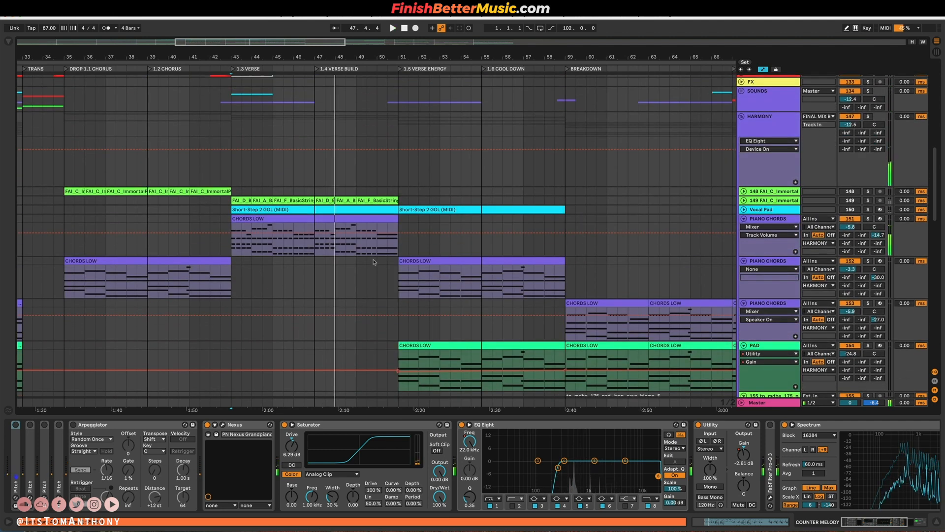
# Play the PIANO CHORDS from bar 51 at 1.5 VERSE ENERGY and briefly solo the PAD track.
pyautogui.click(400, 247)
pyautogui.scroll(1, 434, 137)
pyautogui.scroll(3, 433, 137)
pyautogui.scroll(-4, 400, 262)
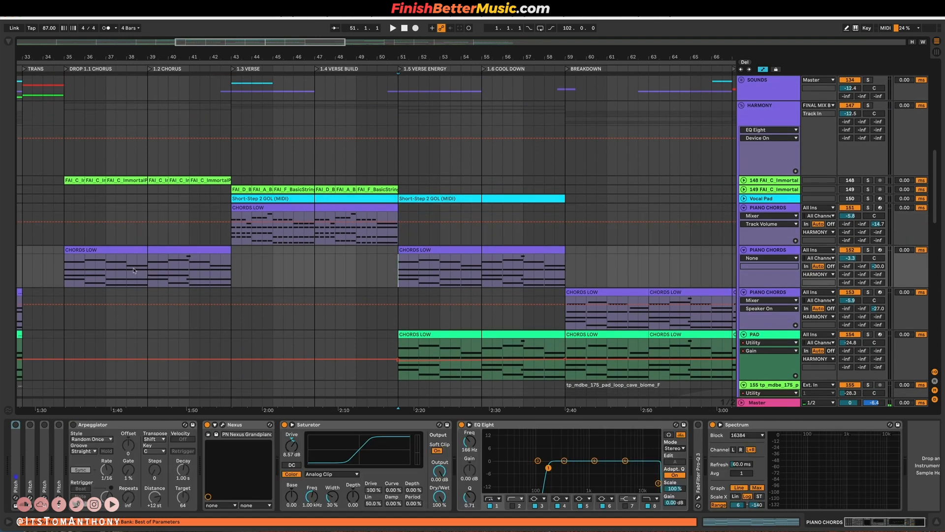
pyautogui.scroll(-4, 379, 276)
pyautogui.press('space')
pyautogui.scroll(-3, 453, 226)
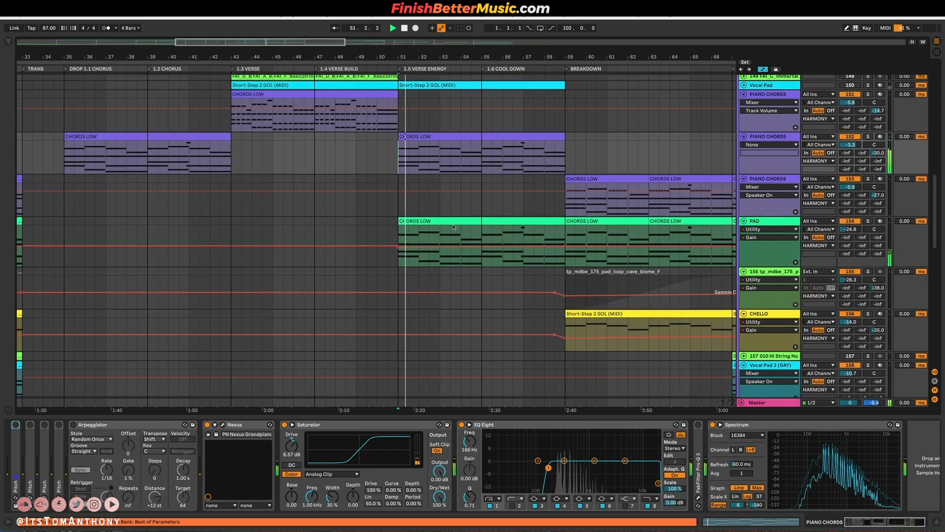
pyautogui.click(868, 159)
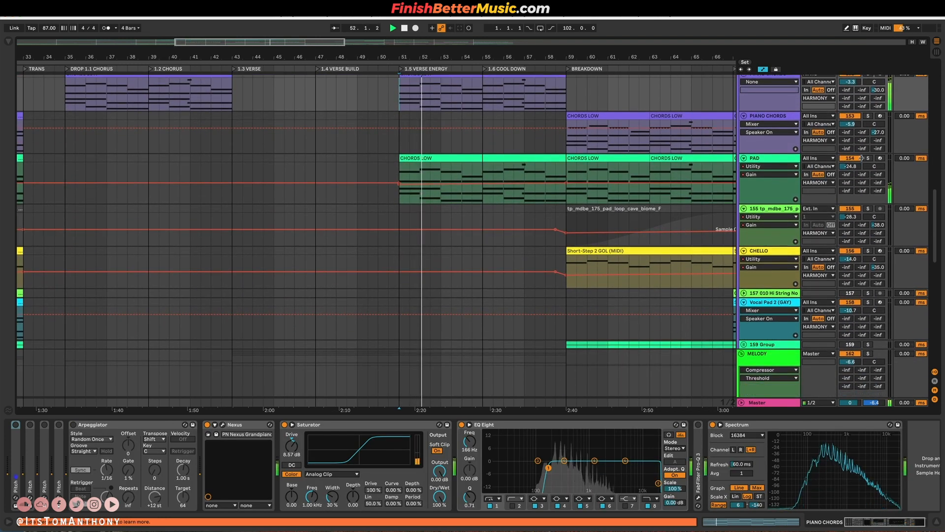
pyautogui.click(868, 159)
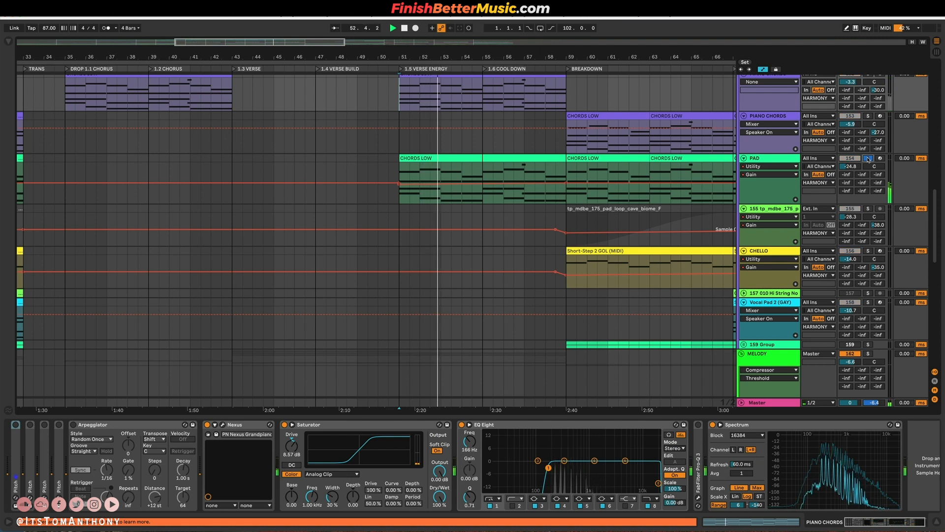
# Examine the COUNTER MELODY and OST clips while playing through 1.5 VERSE ENERGY and 1.6 COOL DOWN.
pyautogui.scroll(-12, 481, 267)
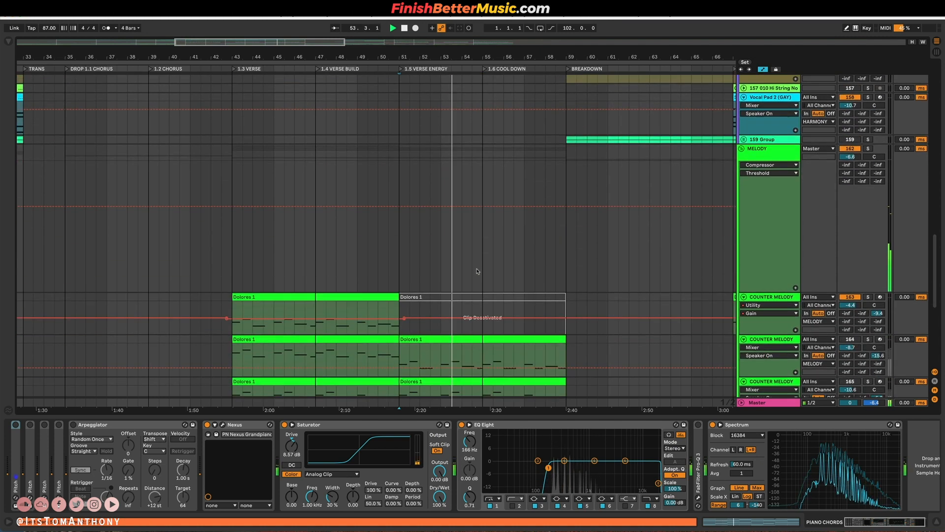
pyautogui.scroll(-7, 523, 323)
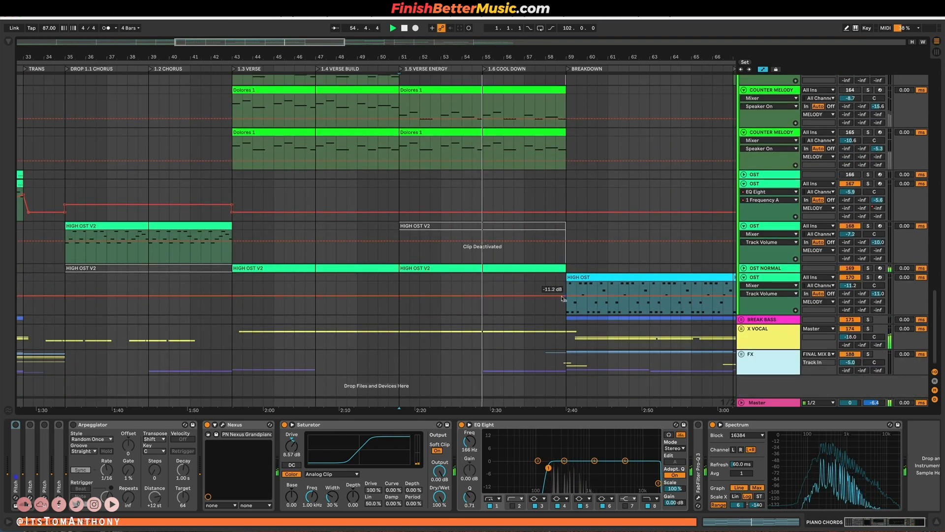
pyautogui.scroll(3, 560, 294)
pyautogui.hscroll(3, 561, 295)
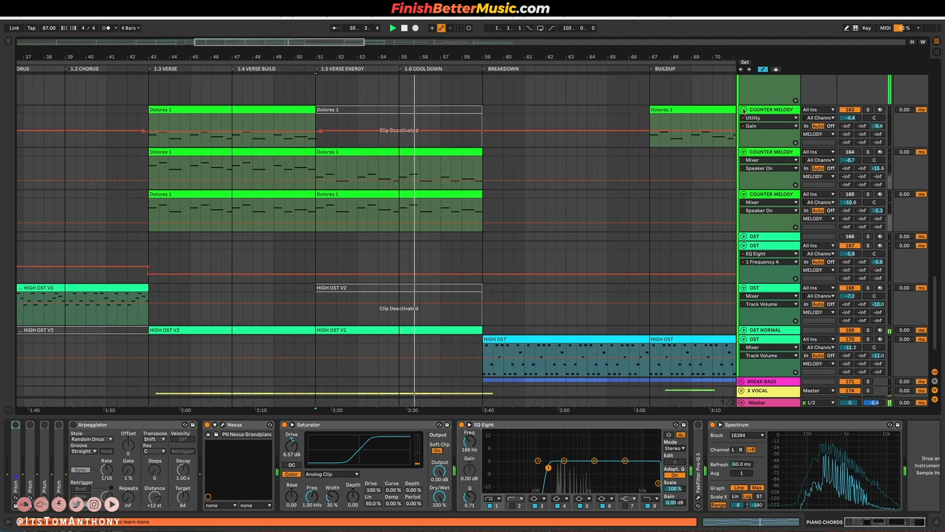
# Fold the COUNTER MELODY and OST tracks and the MELODY and HARMONY groups, and stop playback.
pyautogui.keyDown('alt'); pyautogui.click(744, 110); pyautogui.keyUp('alt')
pyautogui.scroll(7, 743, 135)
pyautogui.keyDown('alt'); pyautogui.click(741, 131); pyautogui.keyUp('alt')
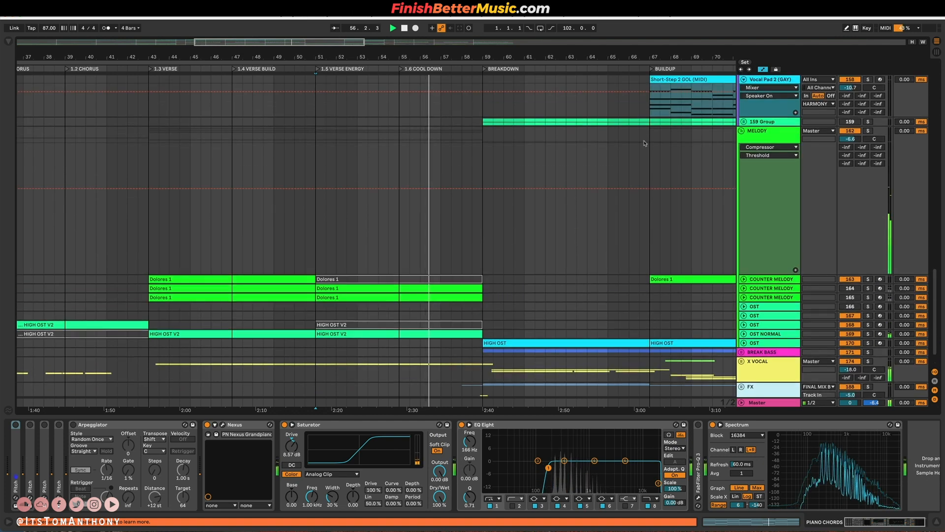
pyautogui.press('space')
pyautogui.scroll(6, 462, 181)
pyautogui.scroll(-3, 408, 208)
pyautogui.scroll(-1, 408, 209)
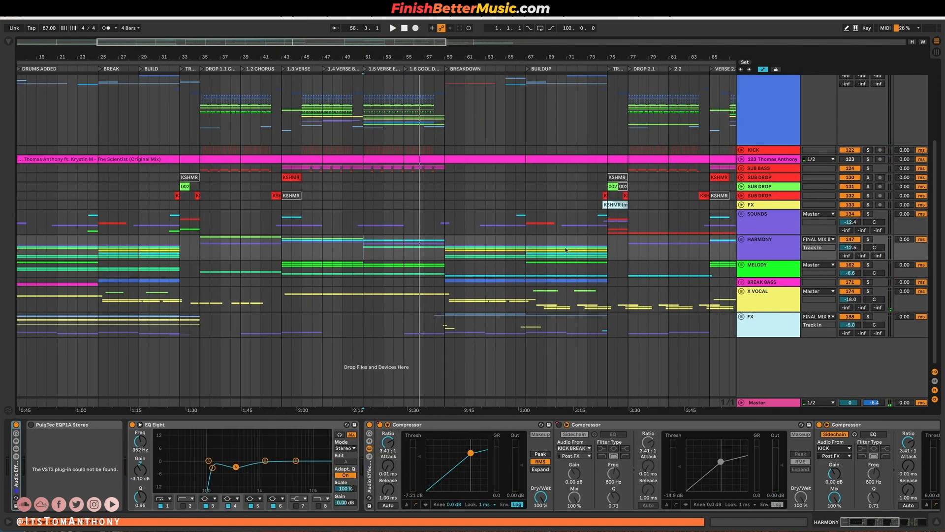
# Compare the X VOCAL parts by playing from bar 35 at DROP 1.1 CHORUS and from bar 77 at DROP 2.1.
pyautogui.hscroll(4, 565, 251)
pyautogui.click(575, 309)
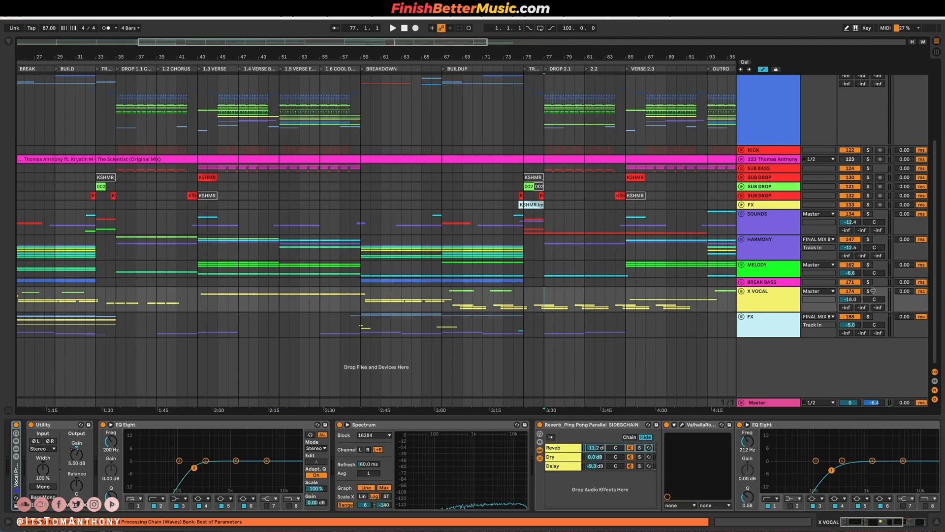
pyautogui.click(198, 301)
pyautogui.press('space')
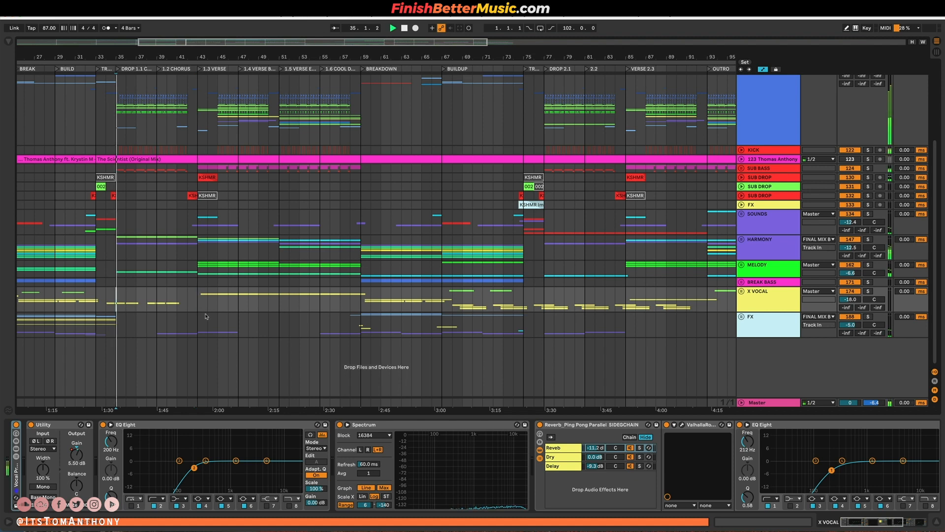
pyautogui.click(116, 300)
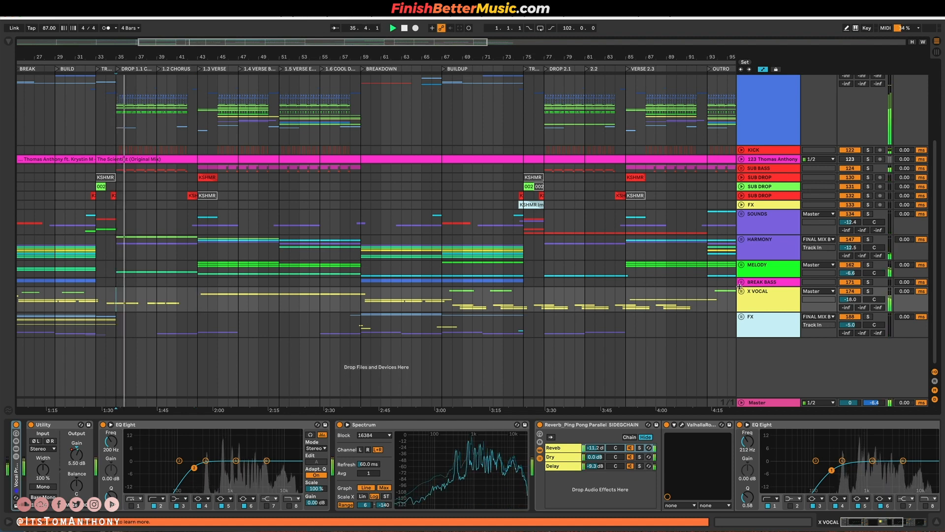
pyautogui.click(544, 305)
pyautogui.press('space')
pyautogui.press('space')
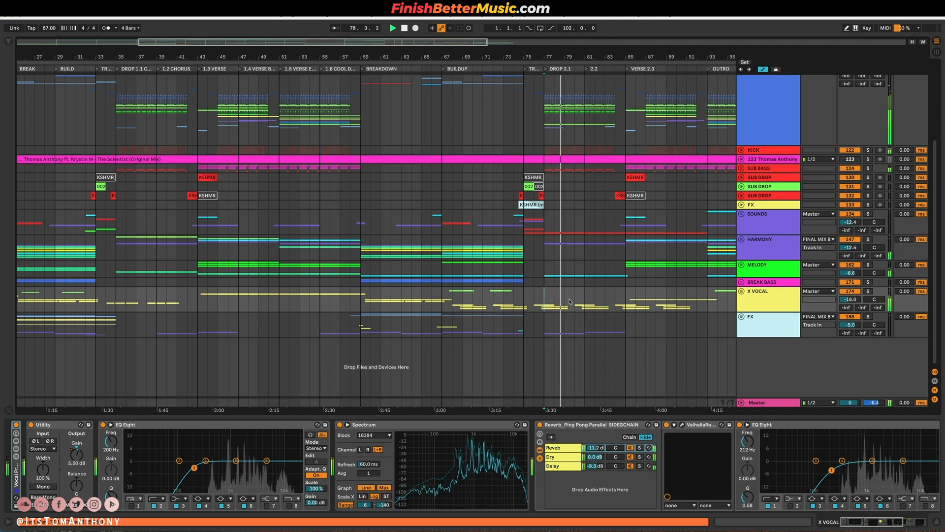
# Stop playback, mark bars 77 to 81 of DROP 2.1 on X VOCAL and unfold the MELODY group.
pyautogui.press('space')
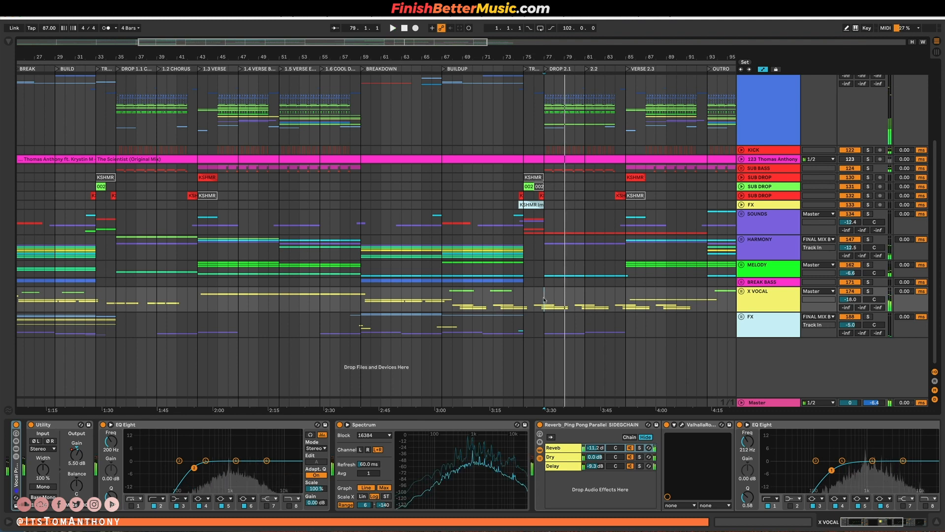
pyautogui.moveTo(569, 300); pyautogui.dragTo(539, 309)
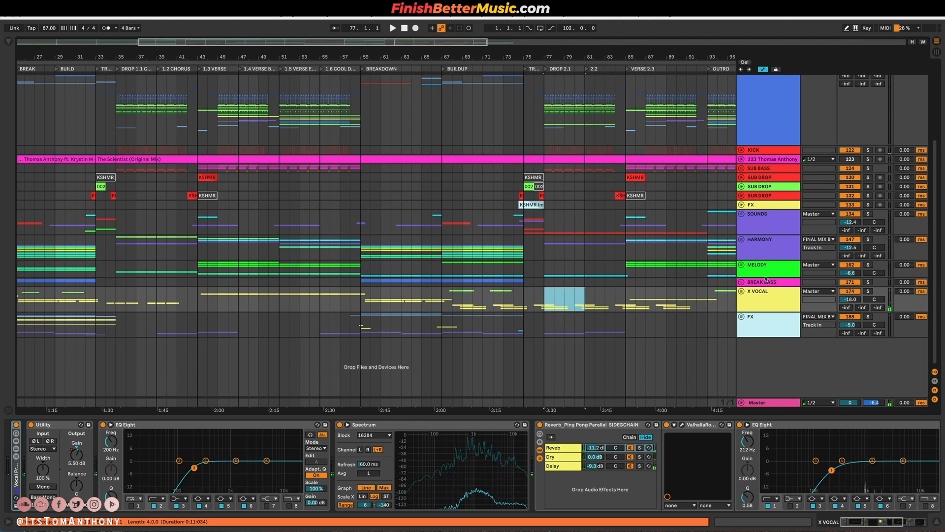
pyautogui.click(744, 266)
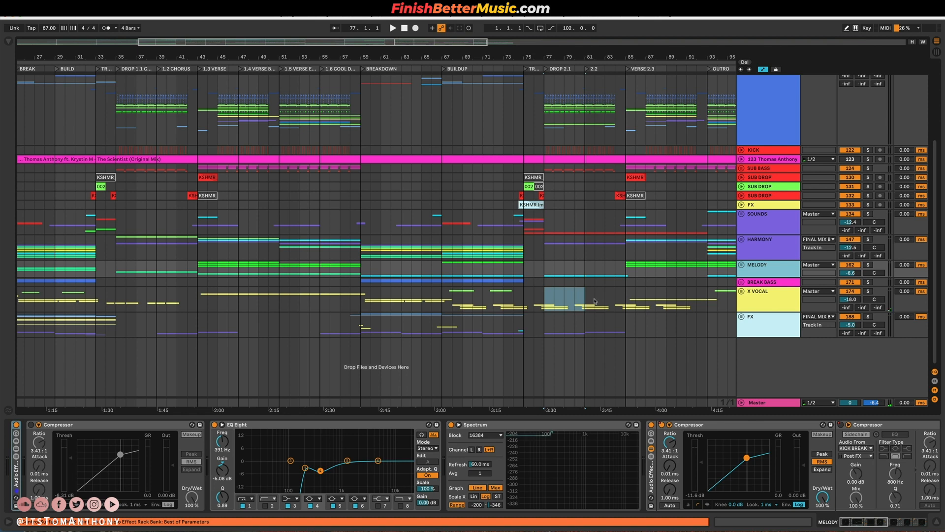
pyautogui.click(741, 264)
pyautogui.scroll(-5, 729, 295)
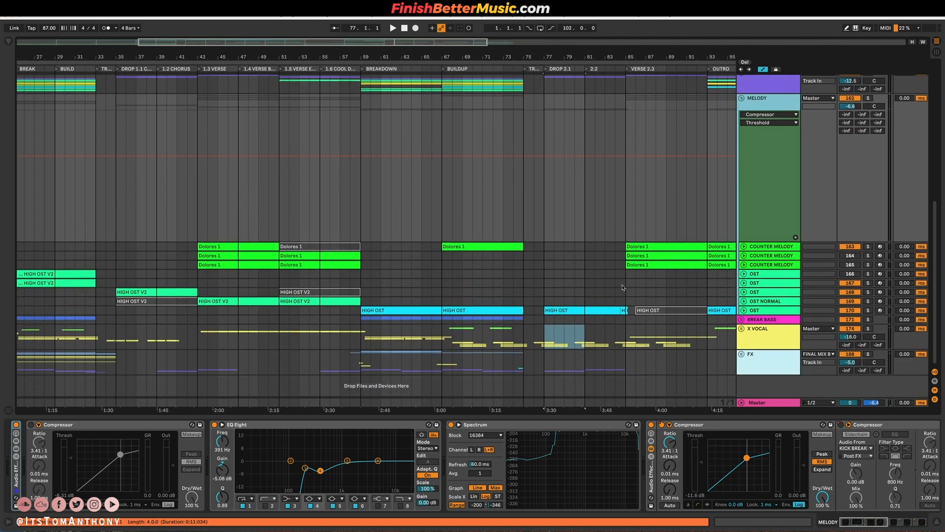
# Unfold and solo the OST track holding the HIGH OST clips, and play it from bar 77 at DROP 2.1.
pyautogui.click(744, 310)
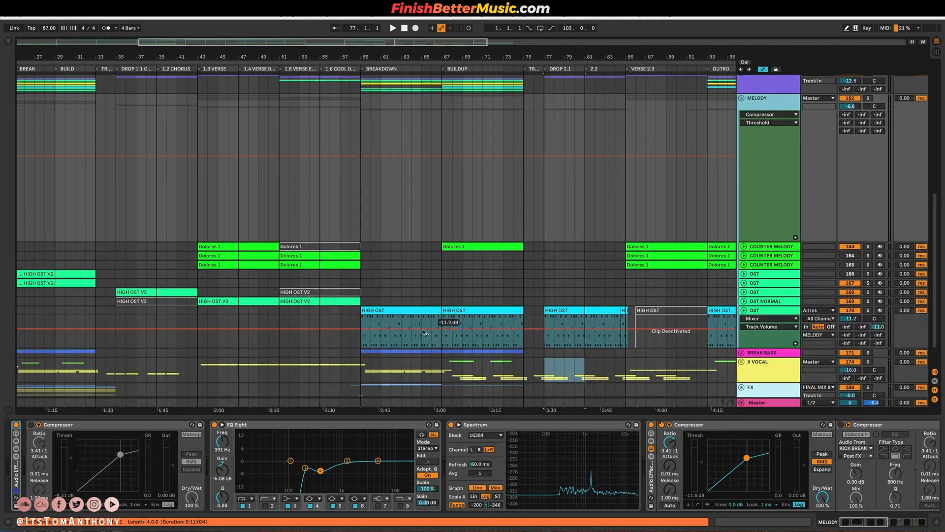
pyautogui.click(769, 311)
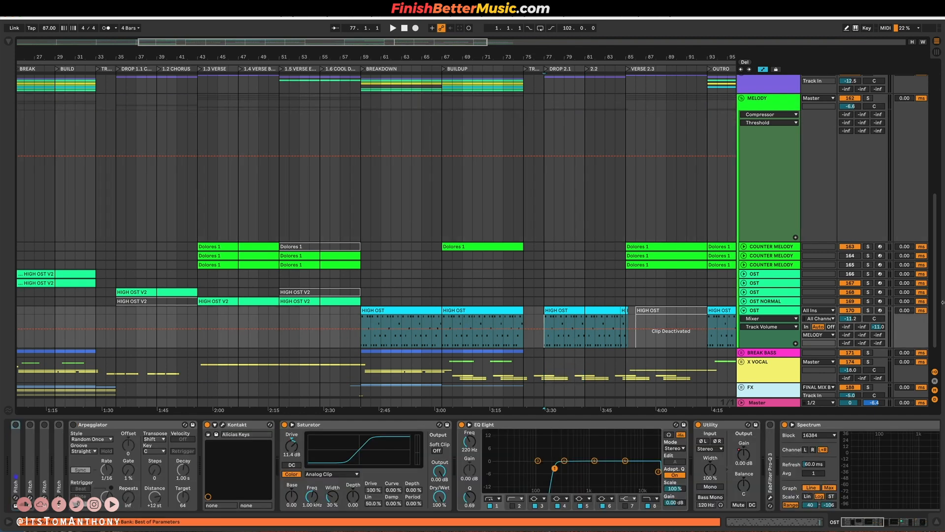
pyautogui.click(869, 311)
pyautogui.press('space')
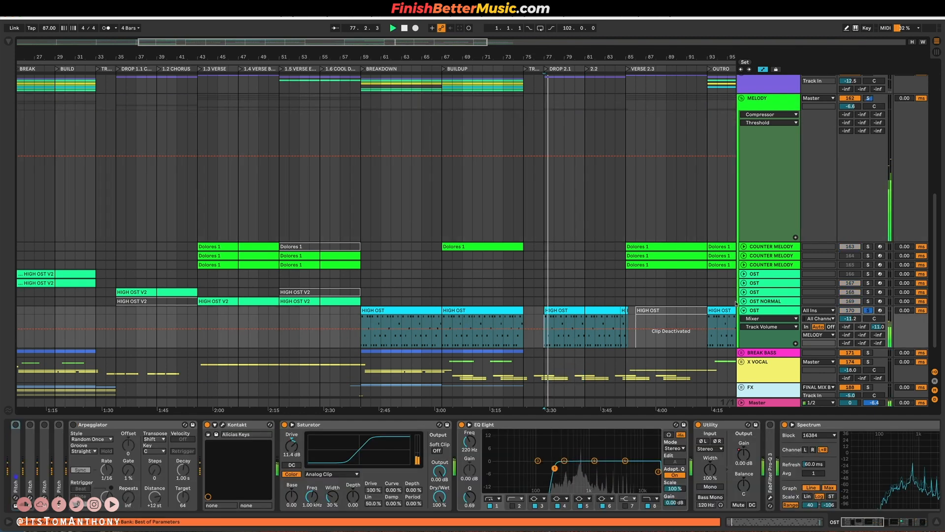
# Unfold and solo the OST NORMAL track as well, and play its HIGH OST V2 clip from bar 51.
pyautogui.click(744, 301)
pyautogui.click(768, 301)
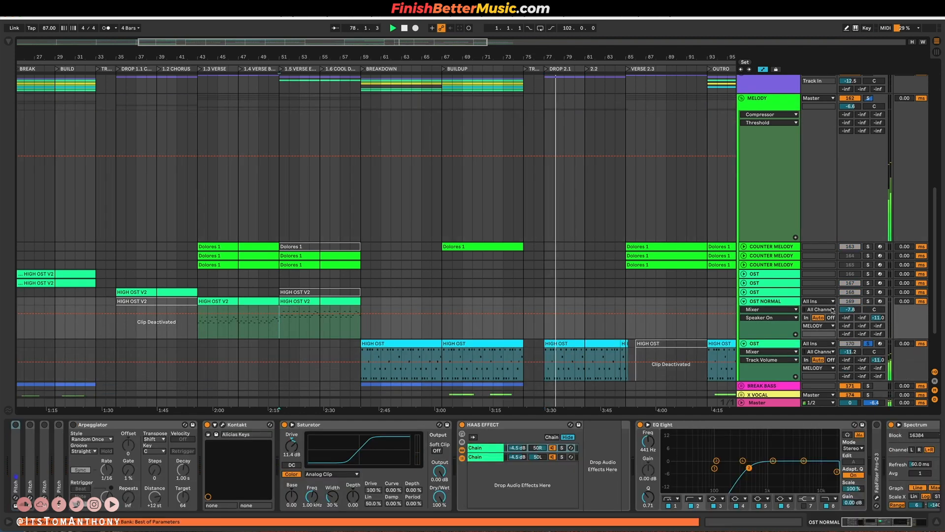
pyautogui.click(869, 301)
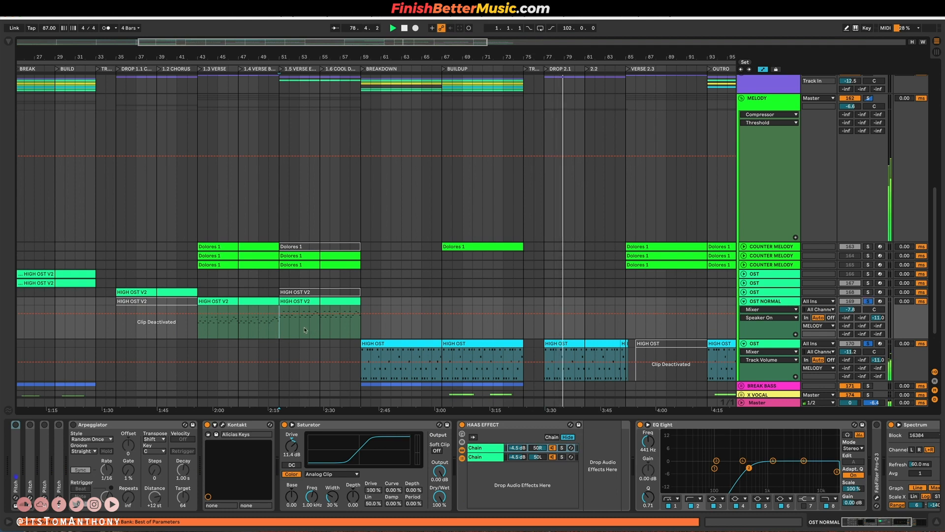
pyautogui.press('space')
pyautogui.press('space')
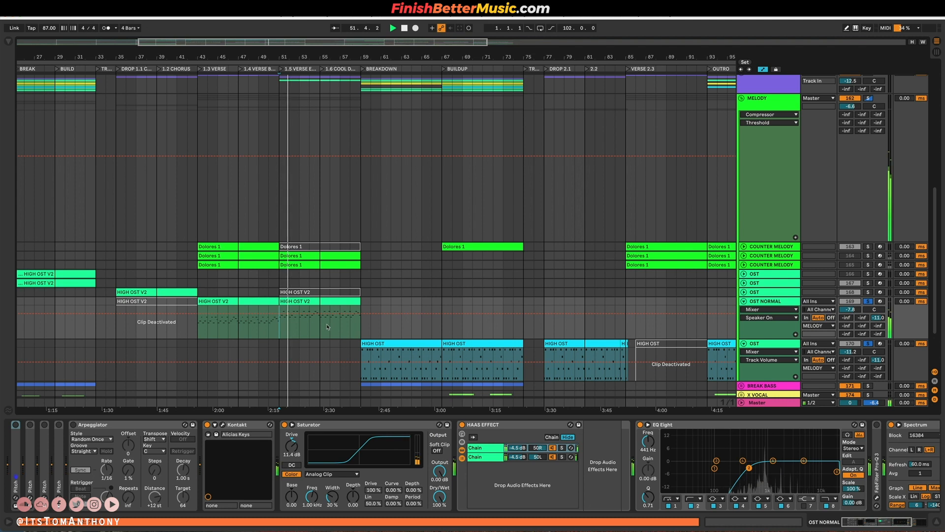
# Fold the MELODY group and bring the song's whole arrangement into view.
pyautogui.scroll(-4, 334, 326)
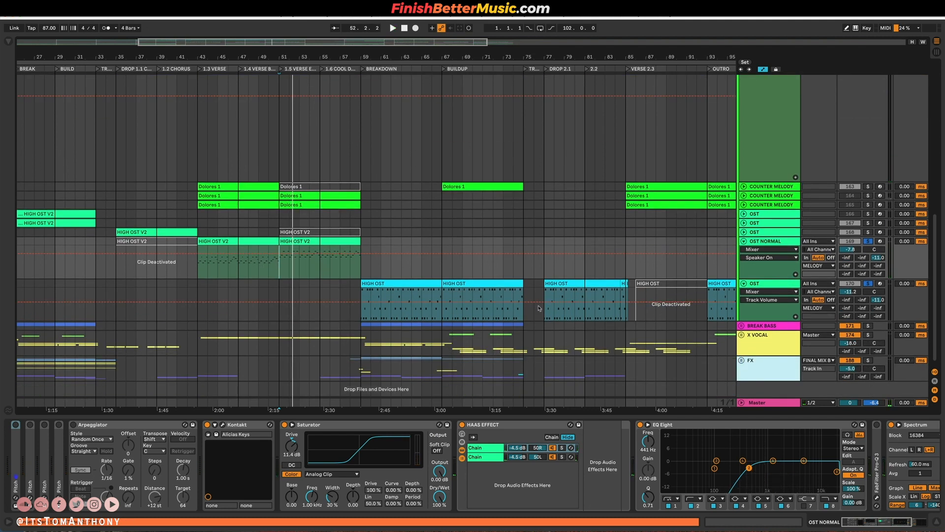
pyautogui.scroll(3, 538, 301)
pyautogui.scroll(5, 492, 296)
pyautogui.scroll(7, 564, 313)
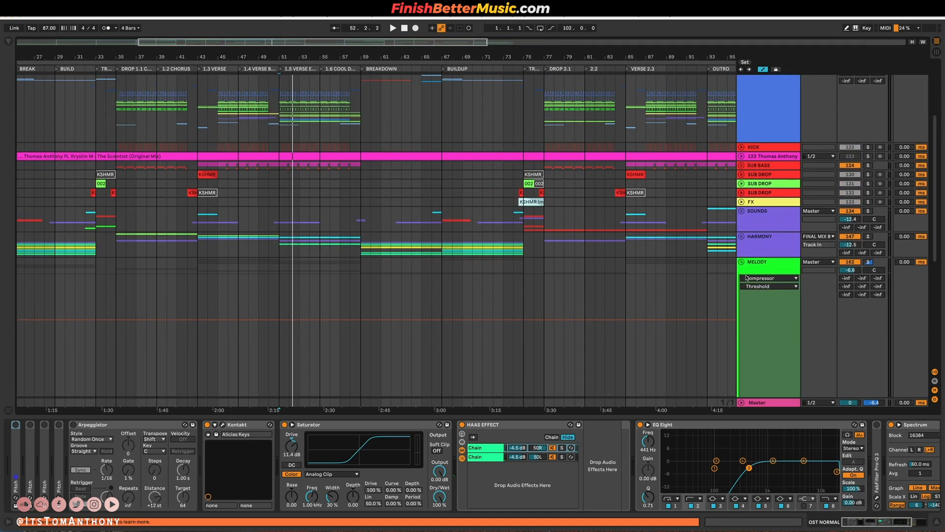
pyautogui.click(740, 264)
pyautogui.press('-')
pyautogui.press('-')
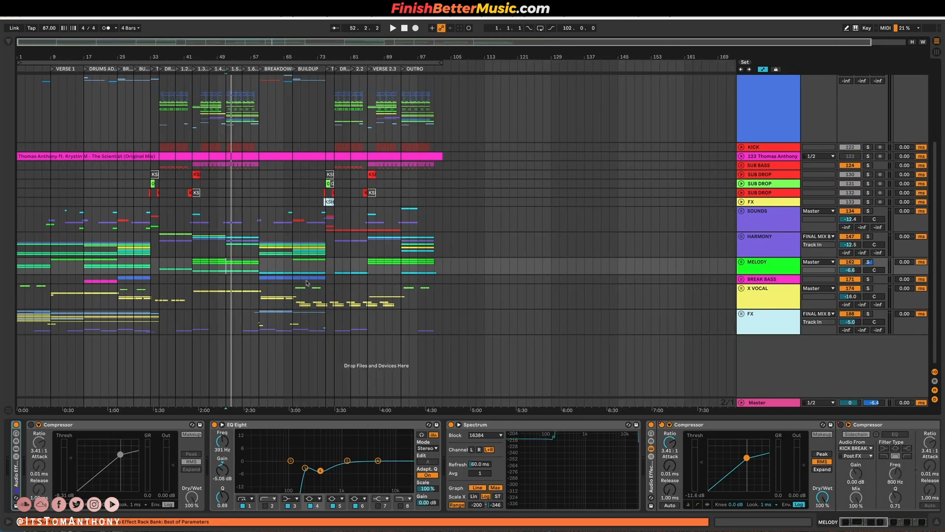
# Compare sections by marking bars 25 to 33 on HARMONY, 51 to 59 on SUB BASS and 59 to 67 on SUB DROP.
pyautogui.moveTo(51, 248); pyautogui.dragTo(148, 242)
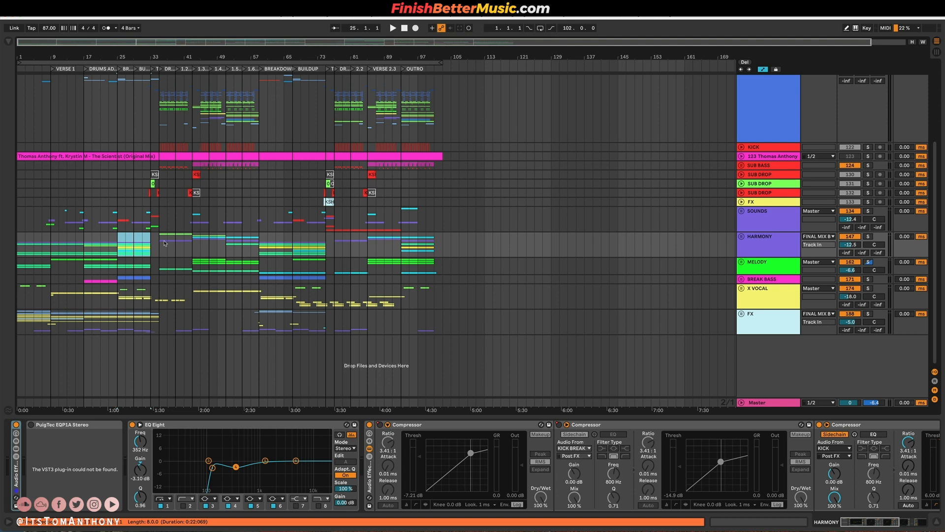
pyautogui.click(161, 157)
pyautogui.moveTo(161, 167); pyautogui.dragTo(256, 166)
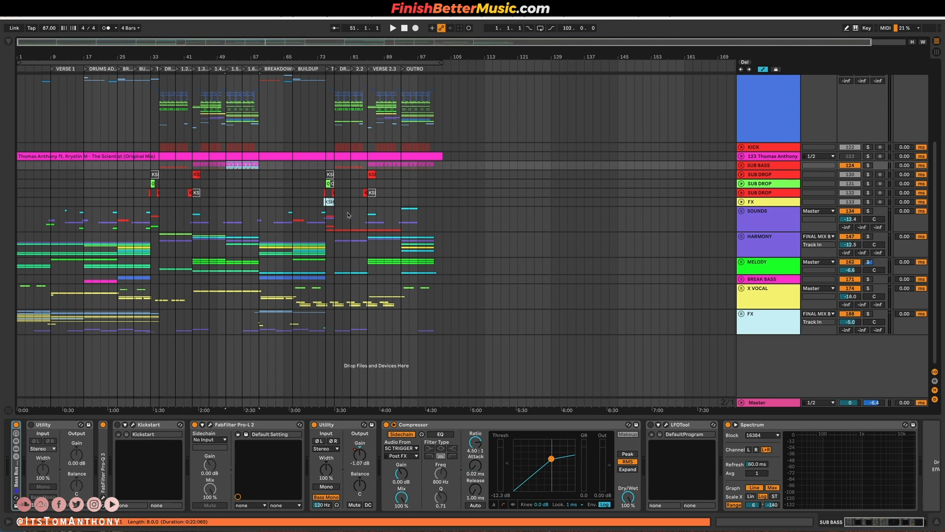
pyautogui.moveTo(261, 176); pyautogui.dragTo(295, 177)
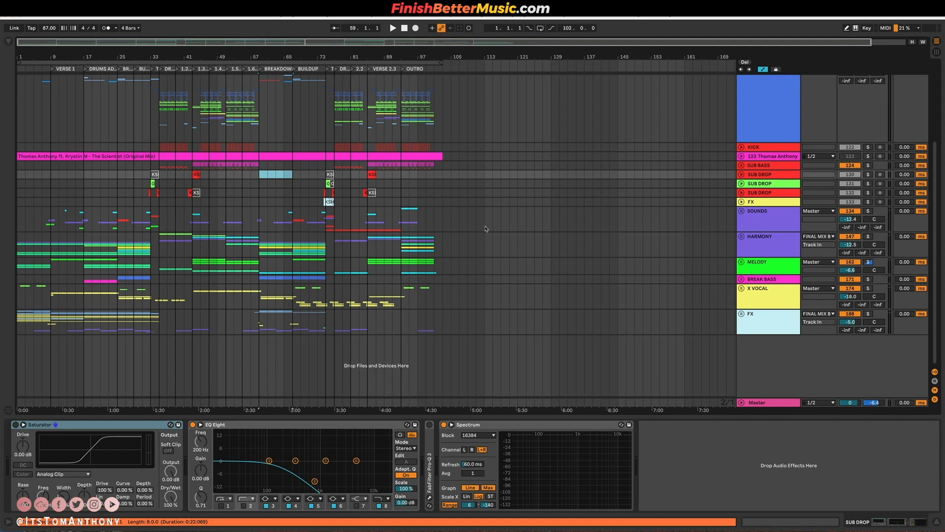
# Switch to the browser and show the Free Mixing & Mastering Bootcamp page on finishbettermusic.com.
pyautogui.hotkey('ctrl', 'Left')
pyautogui.hotkey('ctrl', 'Right')
pyautogui.hotkey('ctrl', 'Right')
pyautogui.click(188, 43)
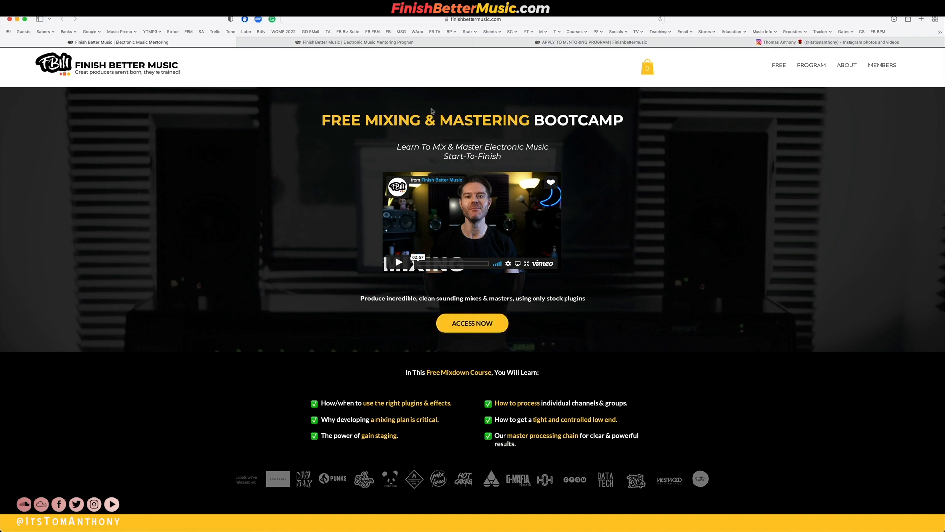
# Open the music mentoring program page and look through its student testimonials and program description.
pyautogui.click(405, 45)
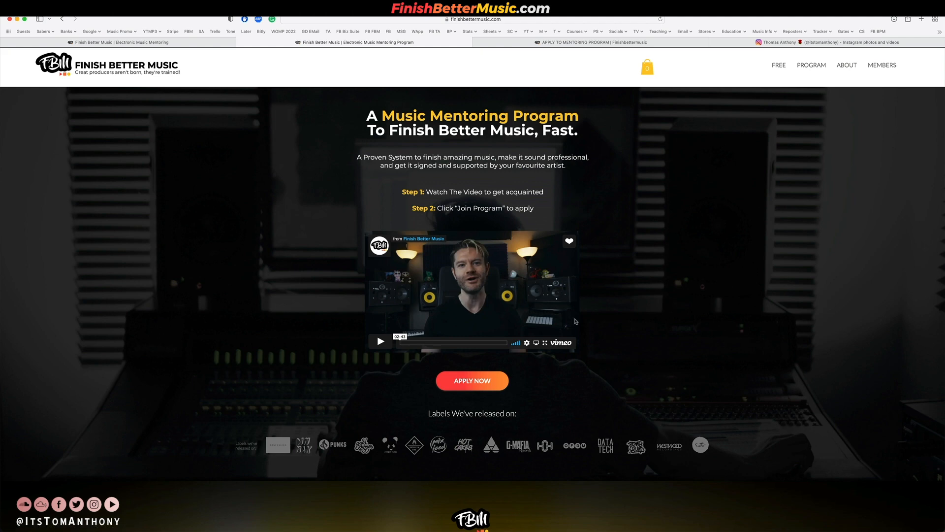
pyautogui.click(811, 66)
pyautogui.scroll(-20, 412, 301)
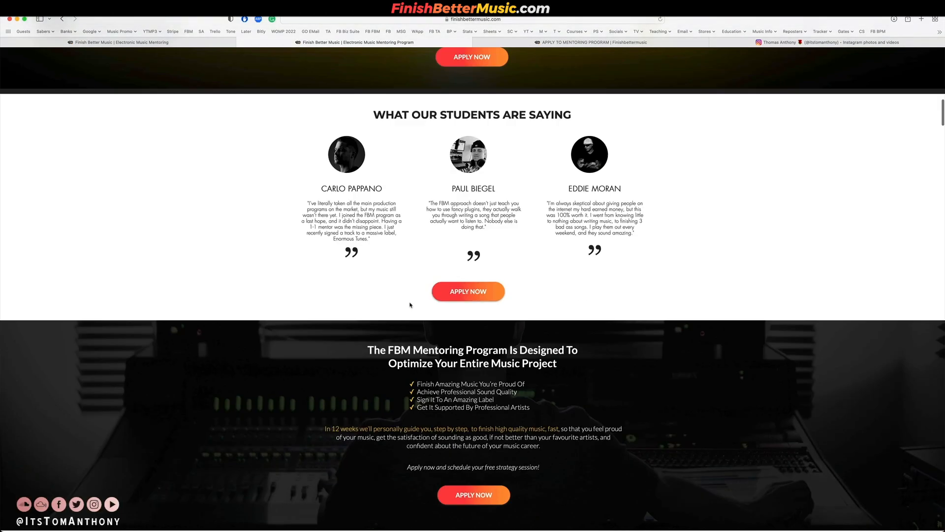
pyautogui.scroll(-20, 409, 304)
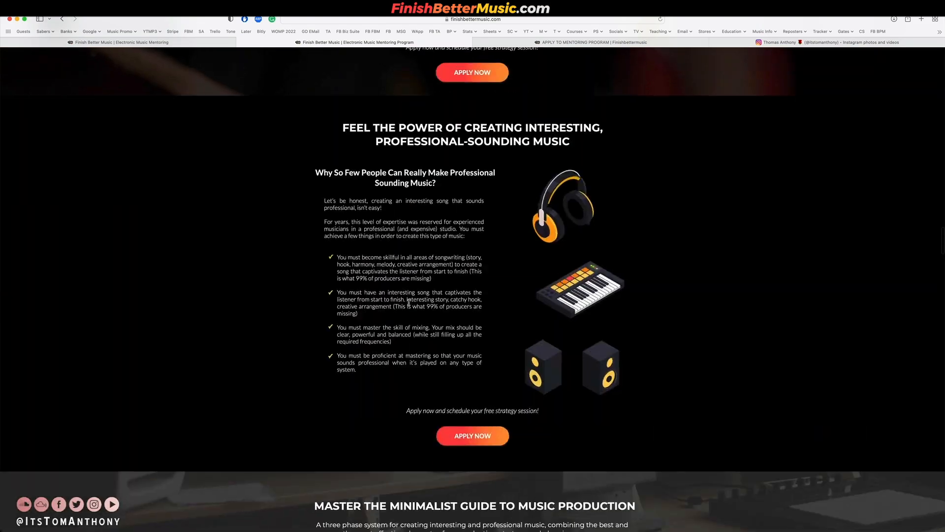
pyautogui.scroll(20, 411, 305)
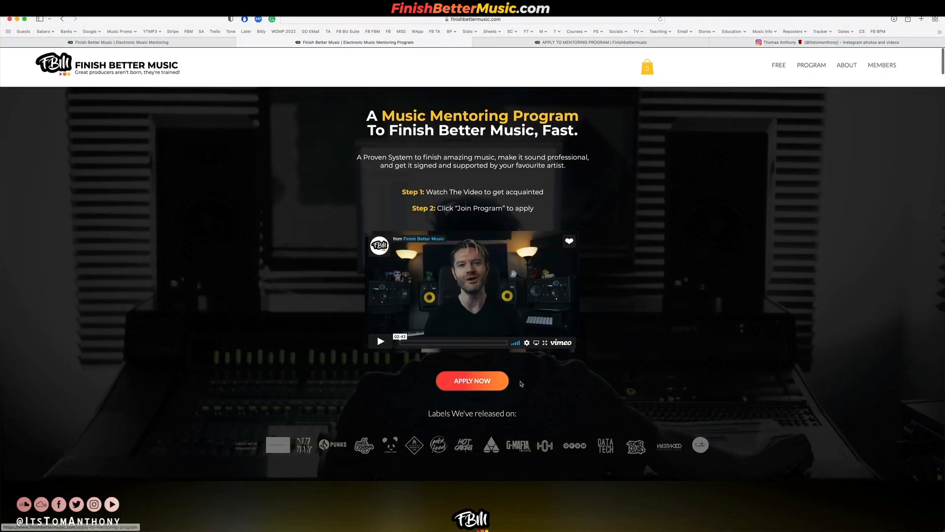
# Open the mentoring program's application page, and return to the song arrangement in Ableton Live after the strategy session slide.
pyautogui.click(470, 386)
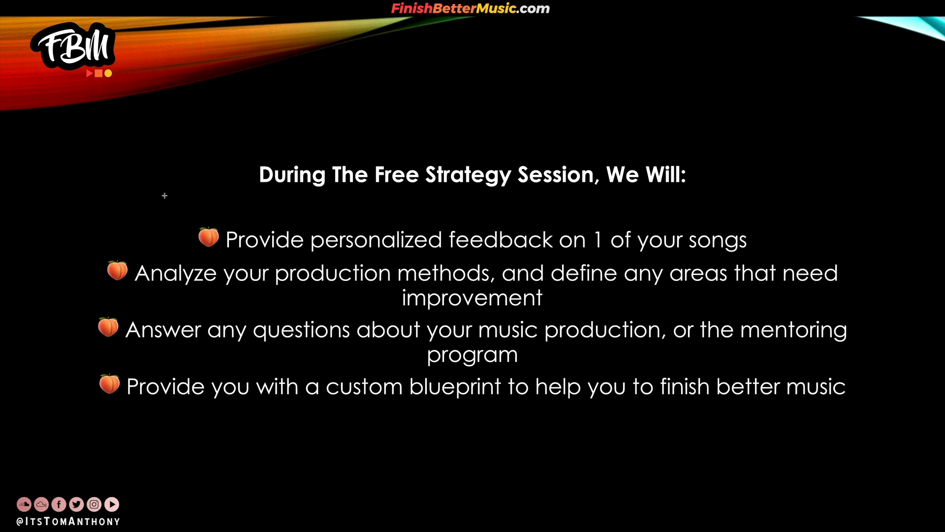
pyautogui.hotkey('ctrl', 'Right')
pyautogui.hotkey('ctrl', 'Right')
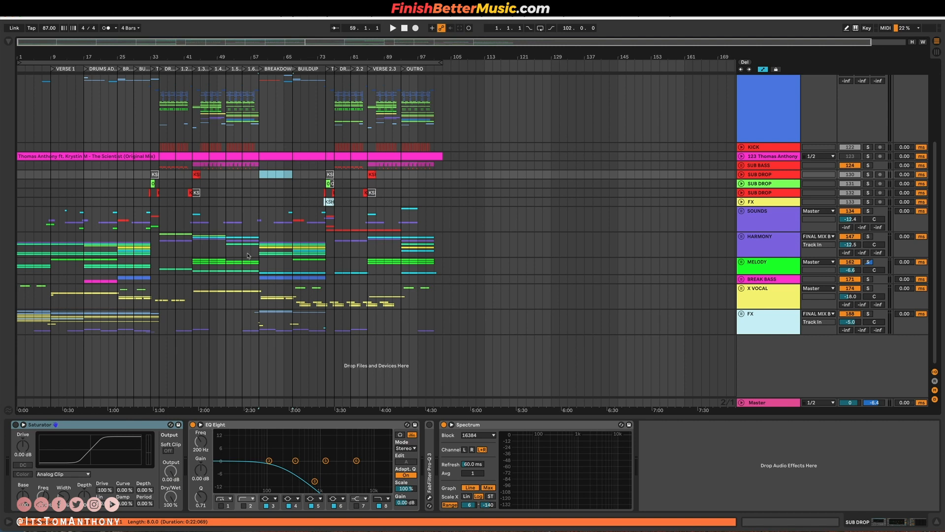
# Switch back to the browser and show the producer's Instagram profile.
pyautogui.scroll(5, 233, 255)
pyautogui.hscroll(-5, 512, 196)
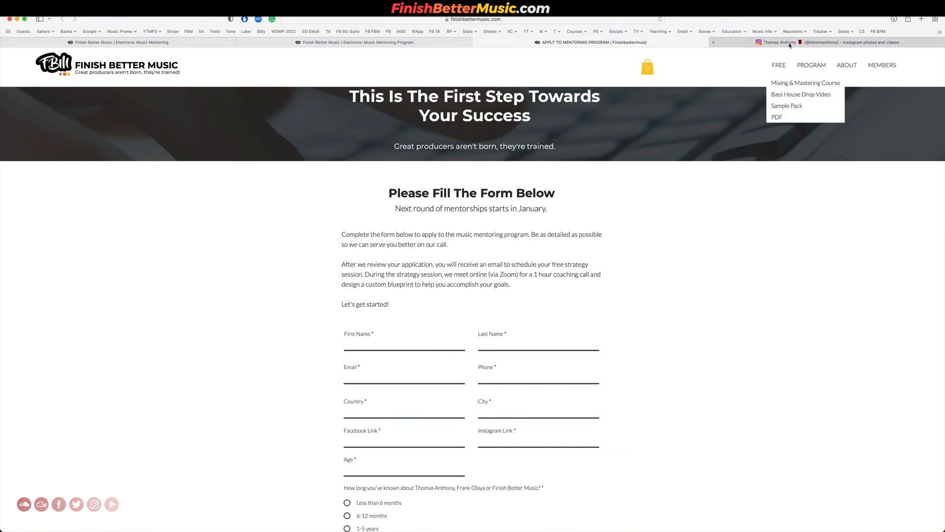
pyautogui.click(789, 43)
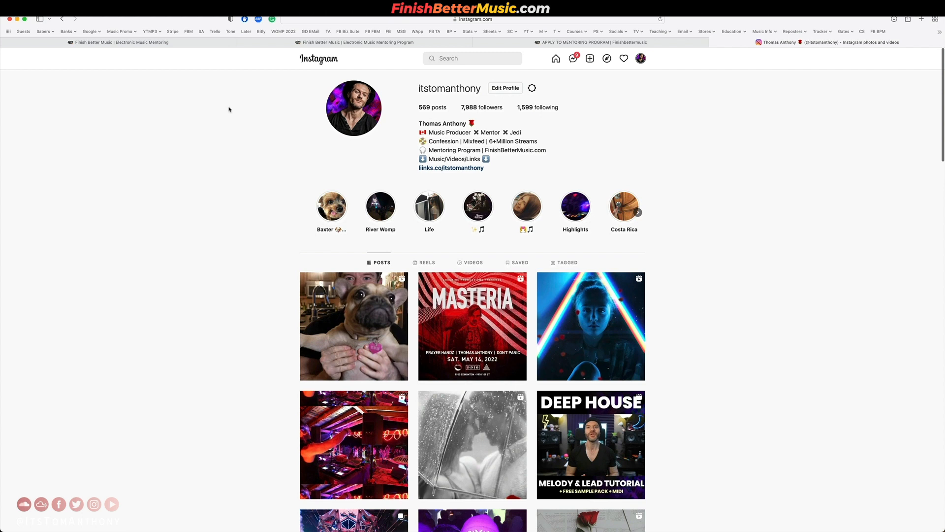